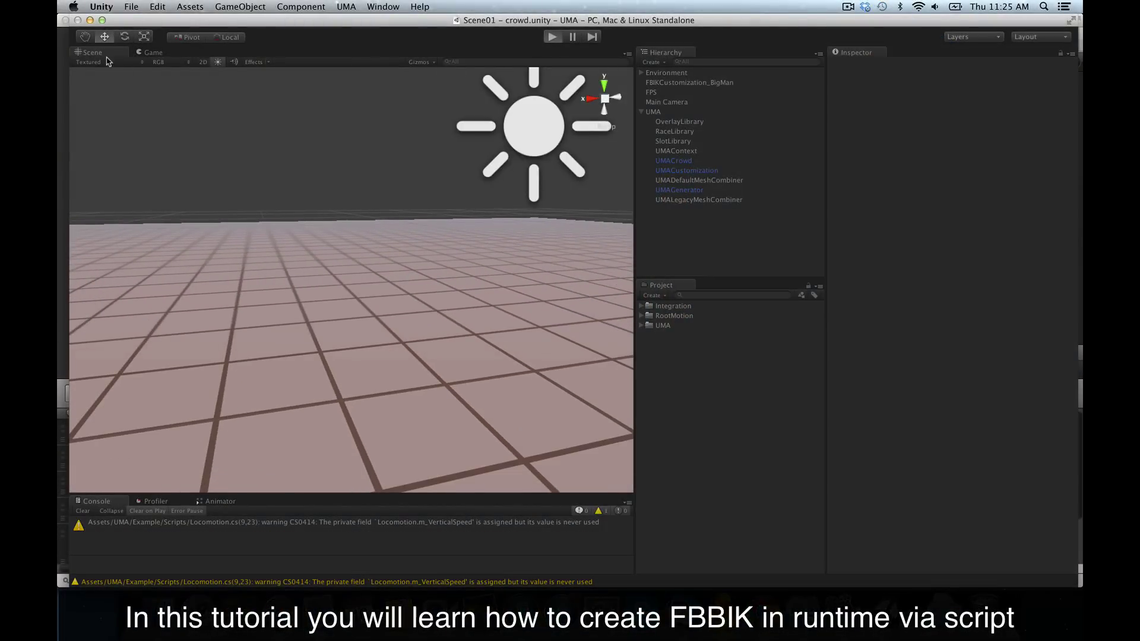
- Play the scene and close in on the Generated Character in the Scene view
{"action": "key", "text": "super+p"}
{"action": "left_click", "coordinate": [93, 56]}
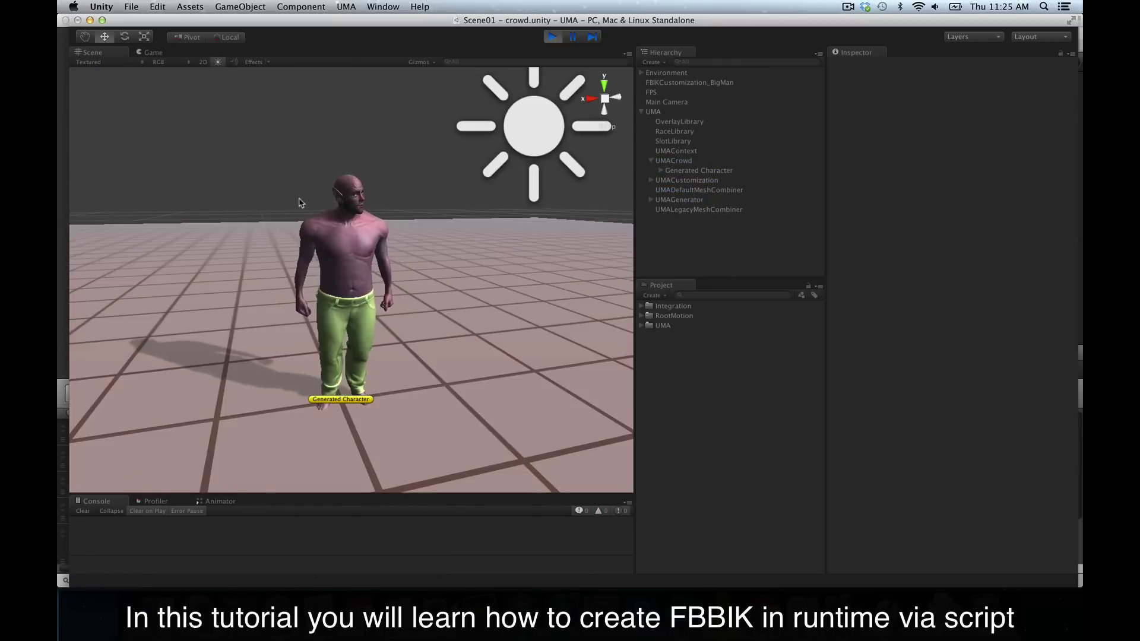
{"action": "left_click_drag", "start_coordinate": [261, 255], "coordinate": [303, 249], "text": "alt"}
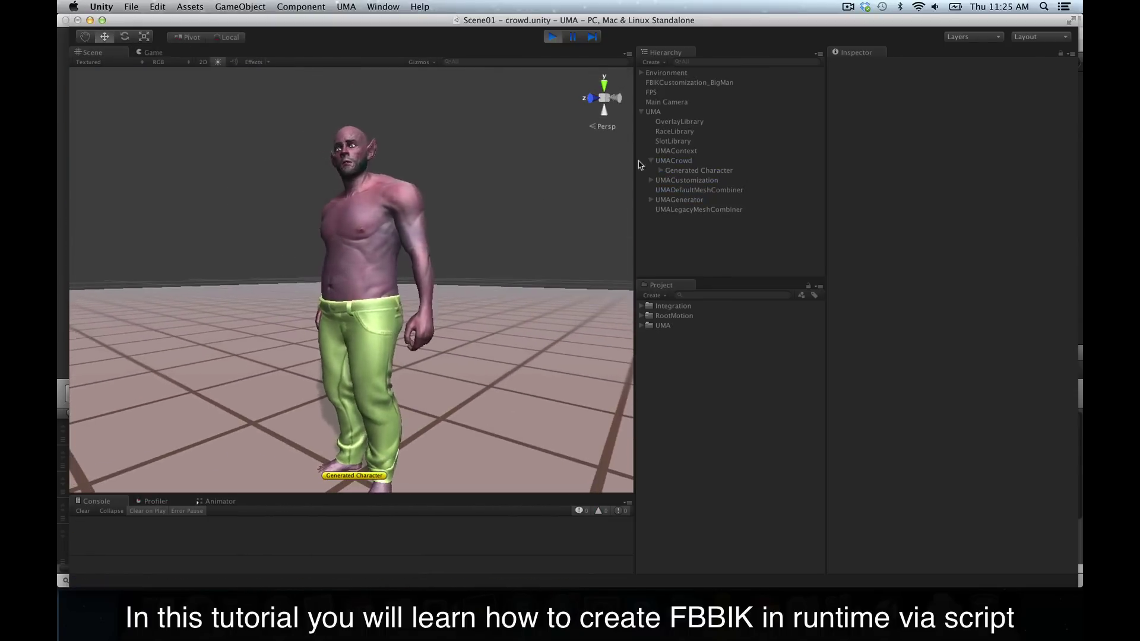
- Expand Generated Character > UMA_Human_Male(Clone) and select Male_Unified
{"action": "left_click", "coordinate": [661, 172]}
{"action": "left_click", "coordinate": [661, 170]}
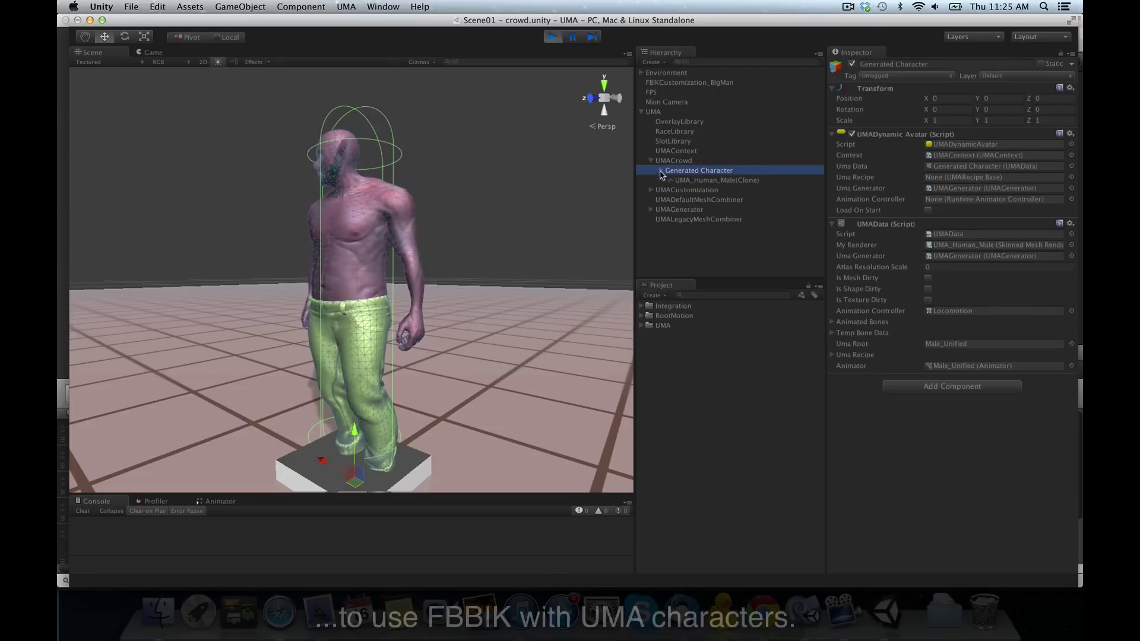
{"action": "left_click", "coordinate": [671, 180]}
{"action": "left_click", "coordinate": [705, 190]}
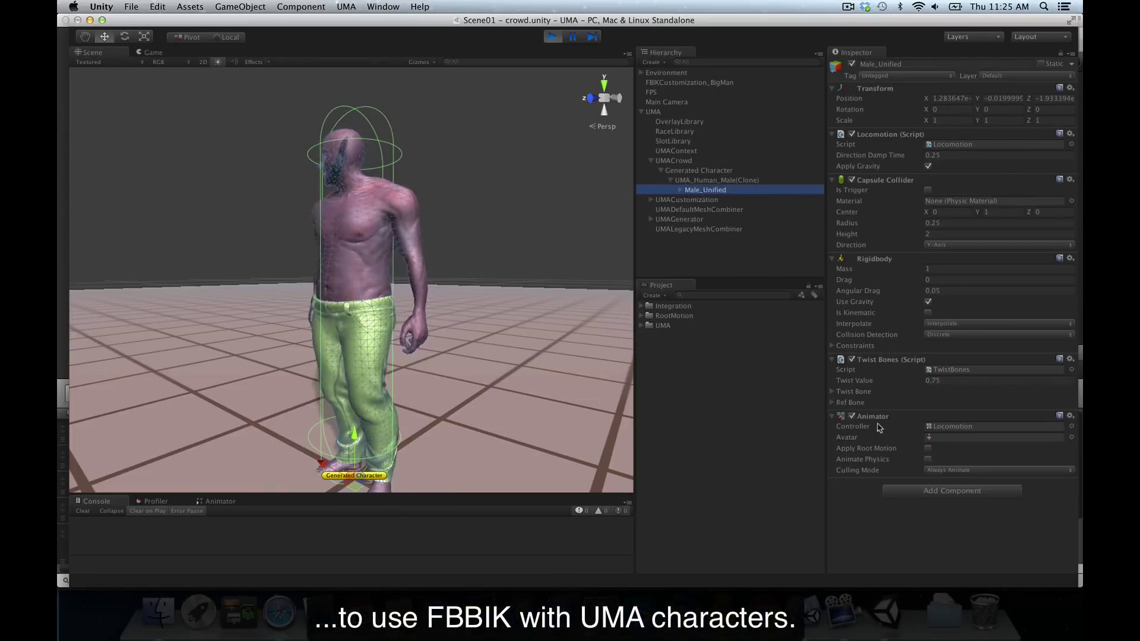
- Add RootMotion > IK > Full Body Biped IK to Male_Unified and check the references warning
{"action": "left_click", "coordinate": [936, 492]}
{"action": "left_click", "coordinate": [926, 444]}
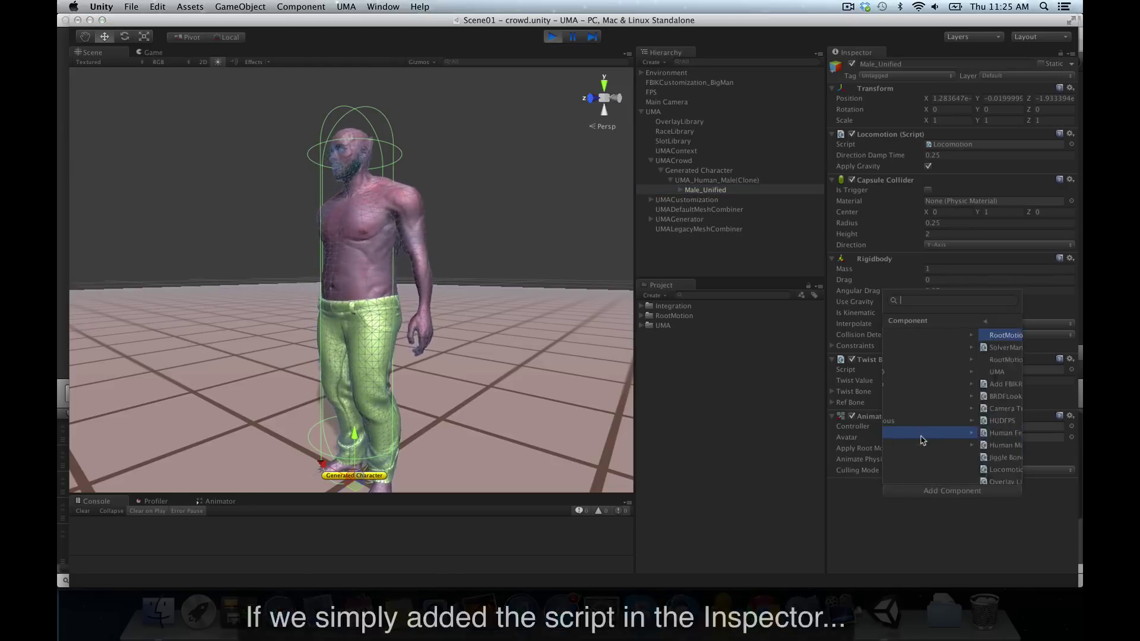
{"action": "left_click", "coordinate": [920, 335]}
{"action": "left_click", "coordinate": [920, 335]}
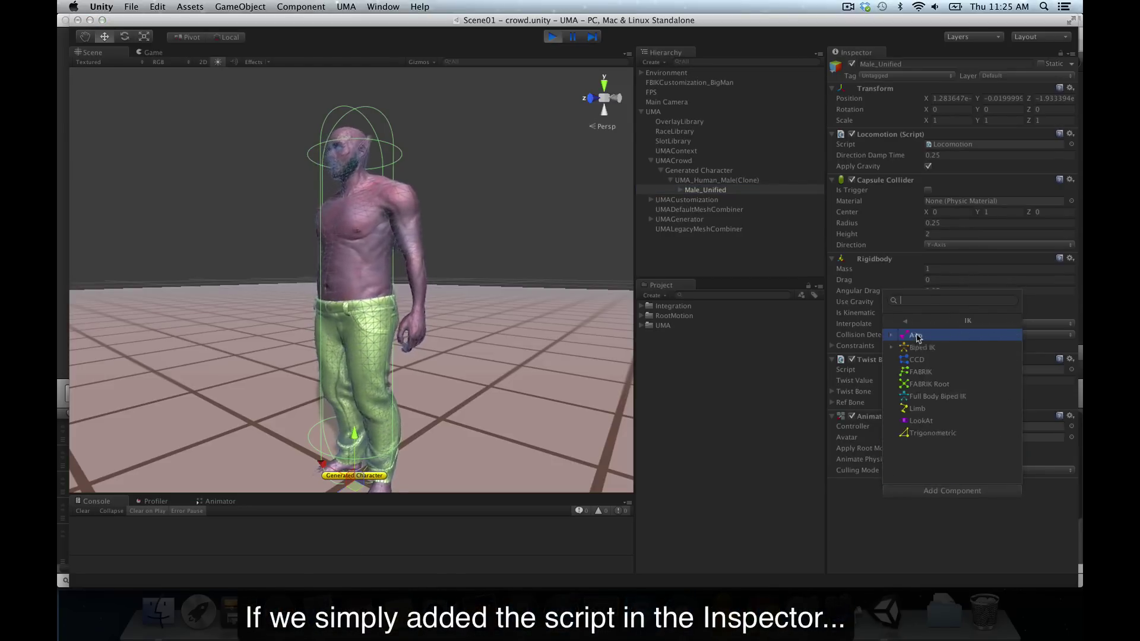
{"action": "left_click", "coordinate": [930, 397]}
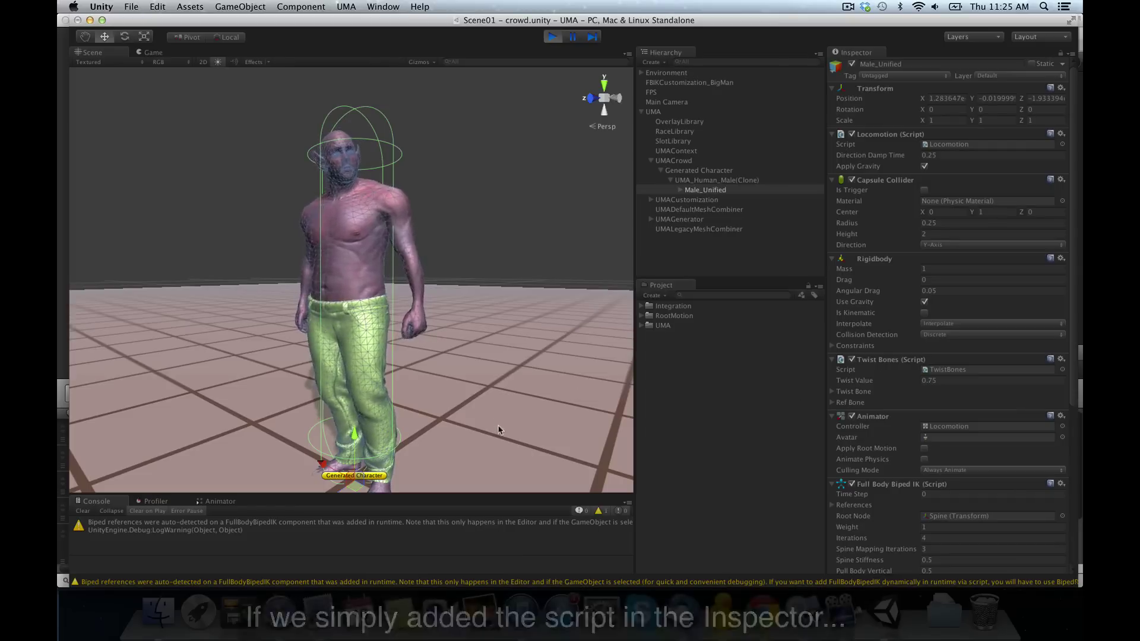
{"action": "left_click", "coordinate": [119, 527]}
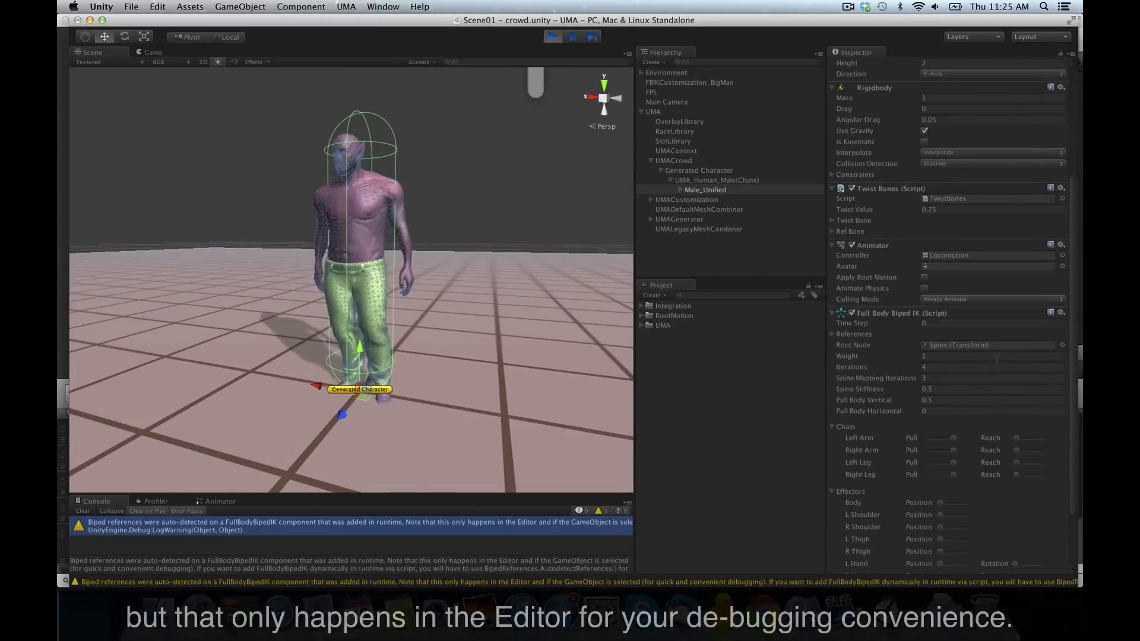
- Clear the Console and set the L Hand Position weight to 1
{"action": "left_click", "coordinate": [83, 511]}
{"action": "scroll", "coordinate": [962, 484], "scroll_direction": "down", "scroll_amount": 3}
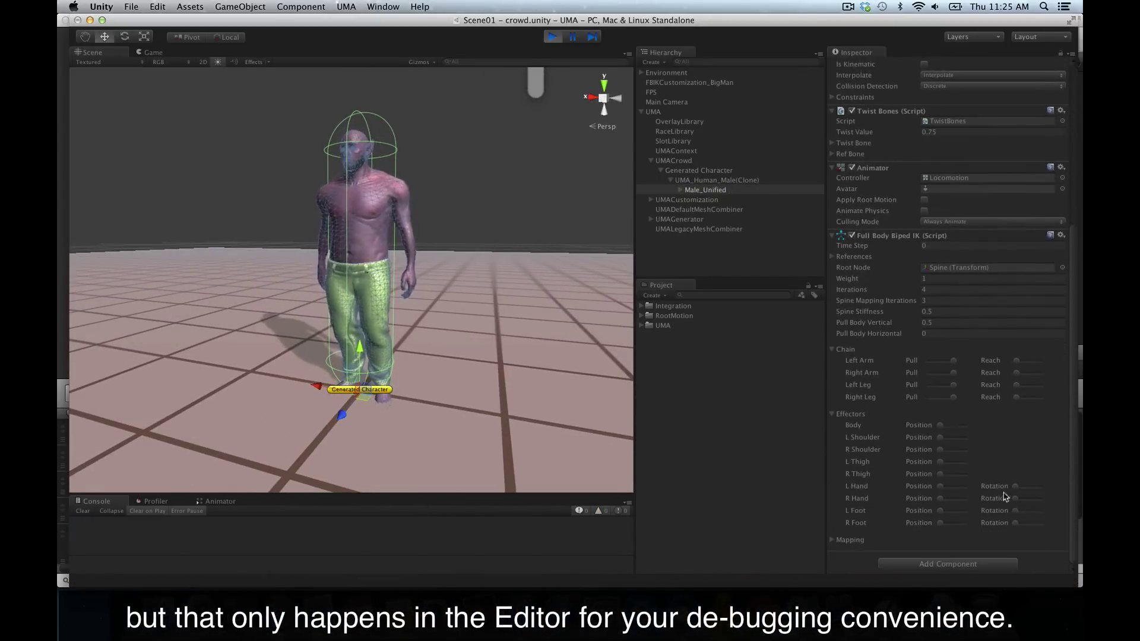
{"action": "left_click_drag", "start_coordinate": [940, 486], "coordinate": [967, 487]}
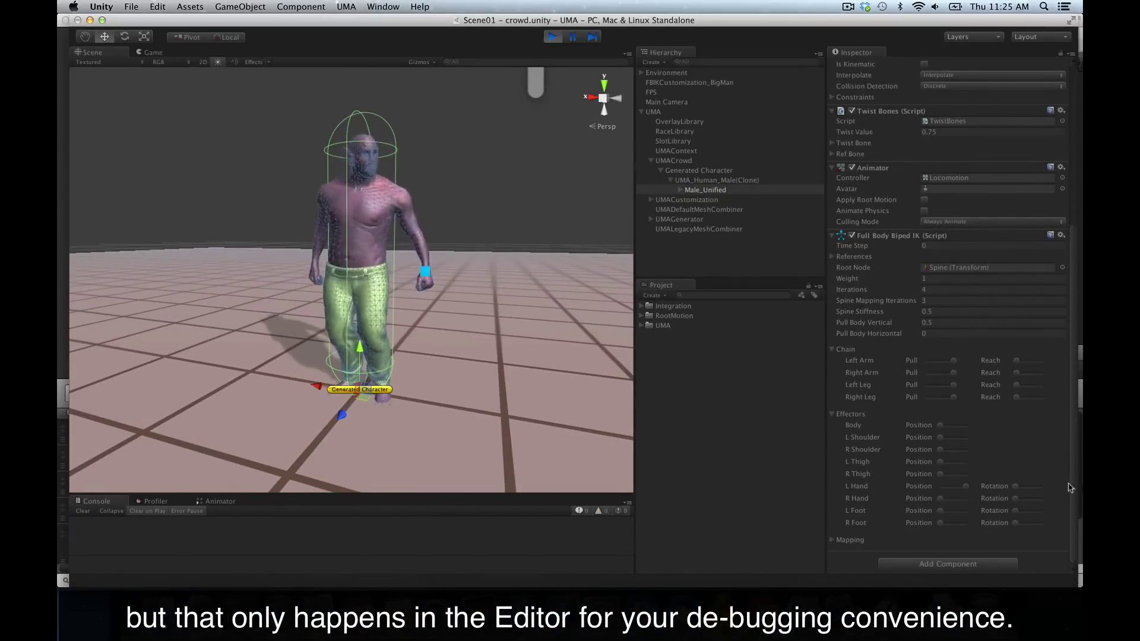
- Pull the left-hand effector down and back up, then stop Play mode
{"action": "mouse_move", "coordinate": [412, 267]}
{"action": "left_mouse_down"}
{"action": "mouse_move", "coordinate": [491, 360]}
{"action": "mouse_move", "coordinate": [487, 343]}
{"action": "left_mouse_up"}
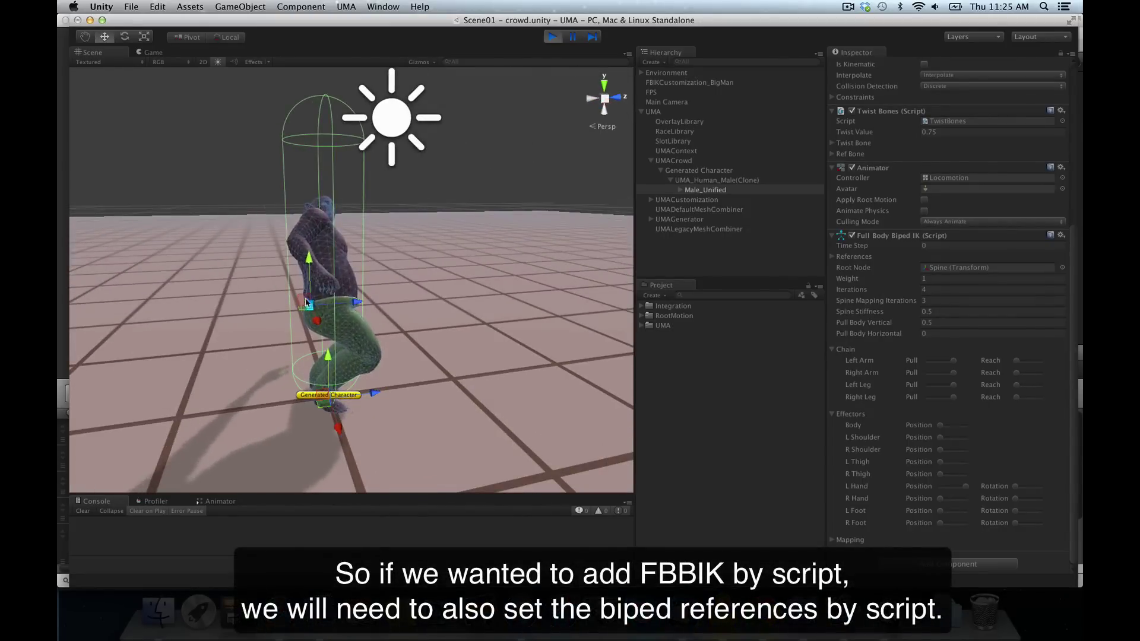
{"action": "mouse_move", "coordinate": [310, 306]}
{"action": "left_mouse_down"}
{"action": "mouse_move", "coordinate": [348, 227]}
{"action": "mouse_move", "coordinate": [374, 287]}
{"action": "left_mouse_up"}
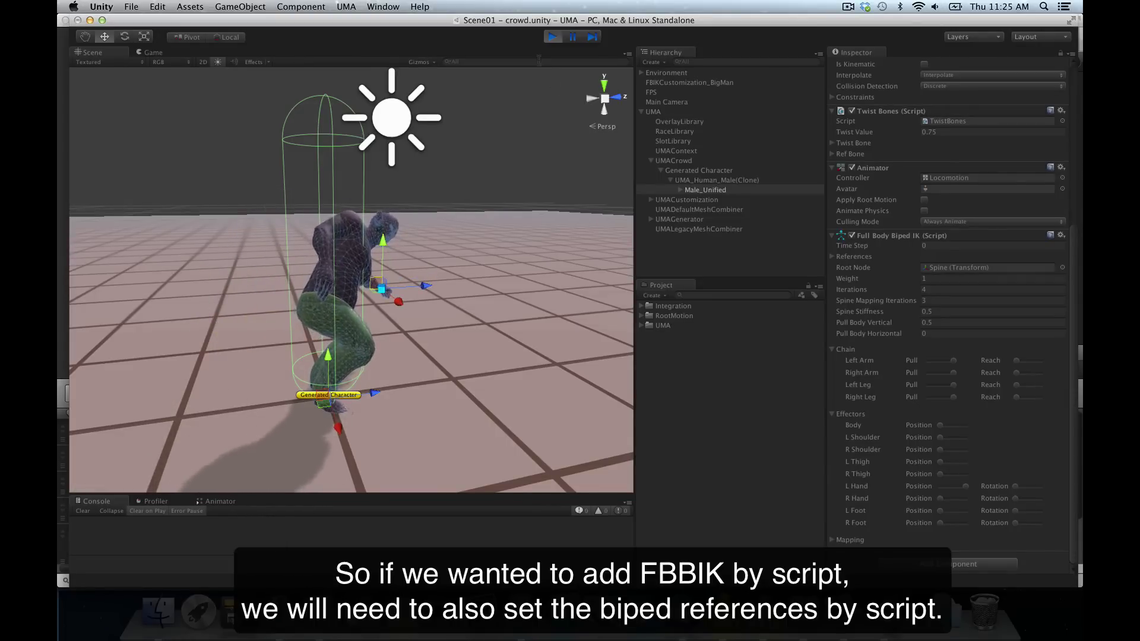
{"action": "left_click", "coordinate": [557, 42]}
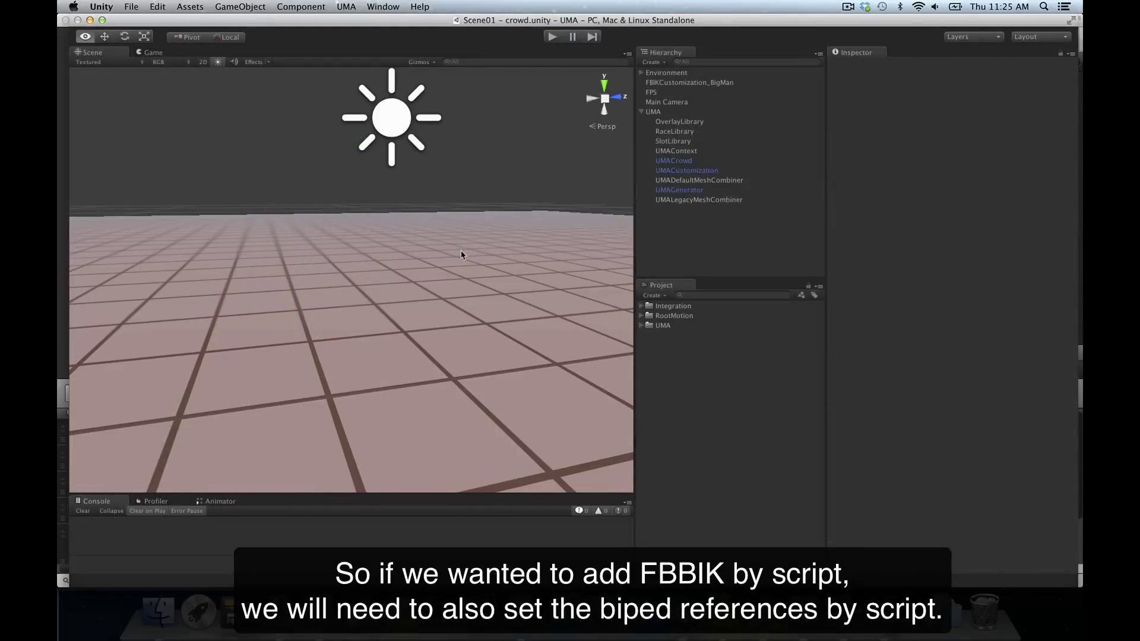
- Create a new C# script asset named UMAFBBIK in the Project panel
{"action": "mouse_move", "coordinate": [461, 250]}
{"action": "left_mouse_down", "text": "alt"}
{"action": "mouse_move", "coordinate": [274, 280]}
{"action": "mouse_move", "coordinate": [562, 256]}
{"action": "left_mouse_up", "text": "alt"}
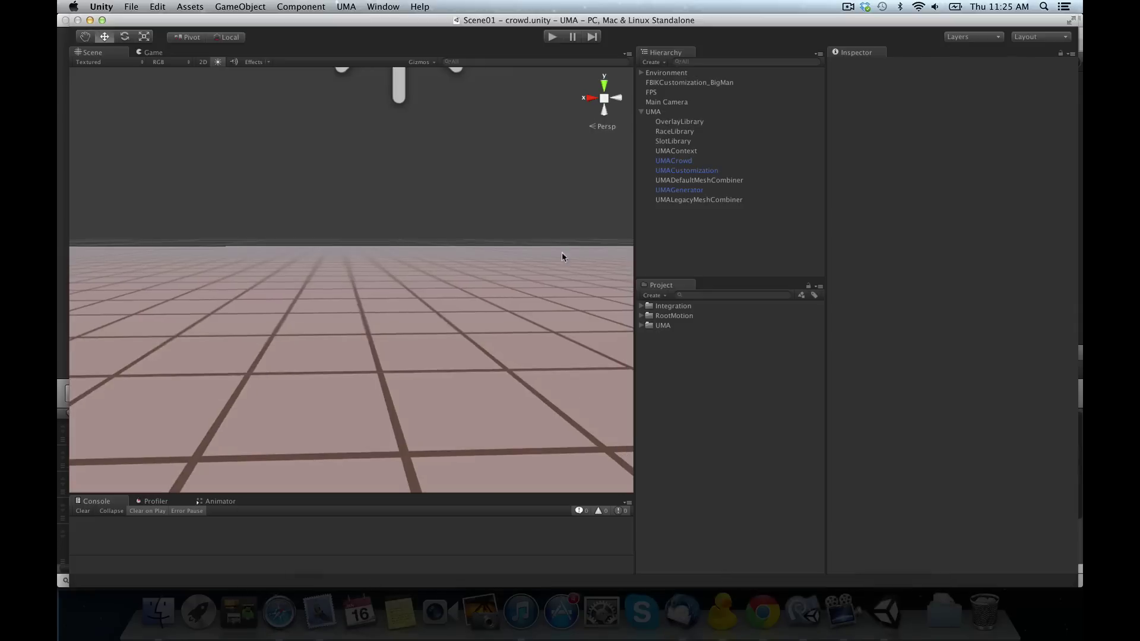
{"action": "left_click", "coordinate": [652, 295]}
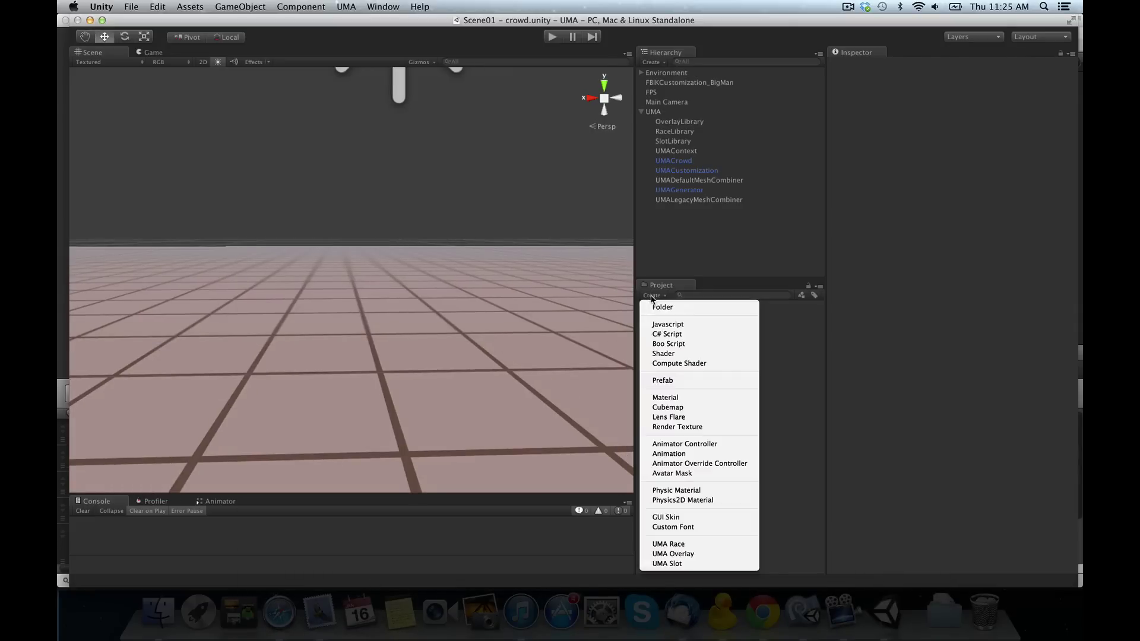
{"action": "left_click", "coordinate": [667, 334]}
{"action": "type", "text": "UMAFBBIK"}
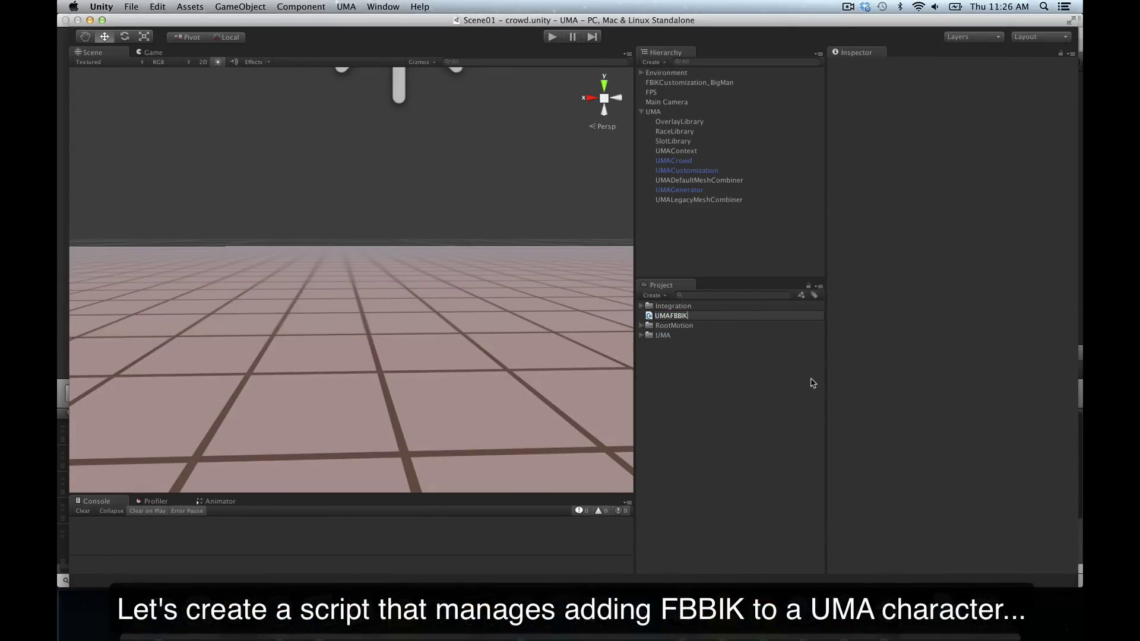
{"action": "key", "text": "Return"}
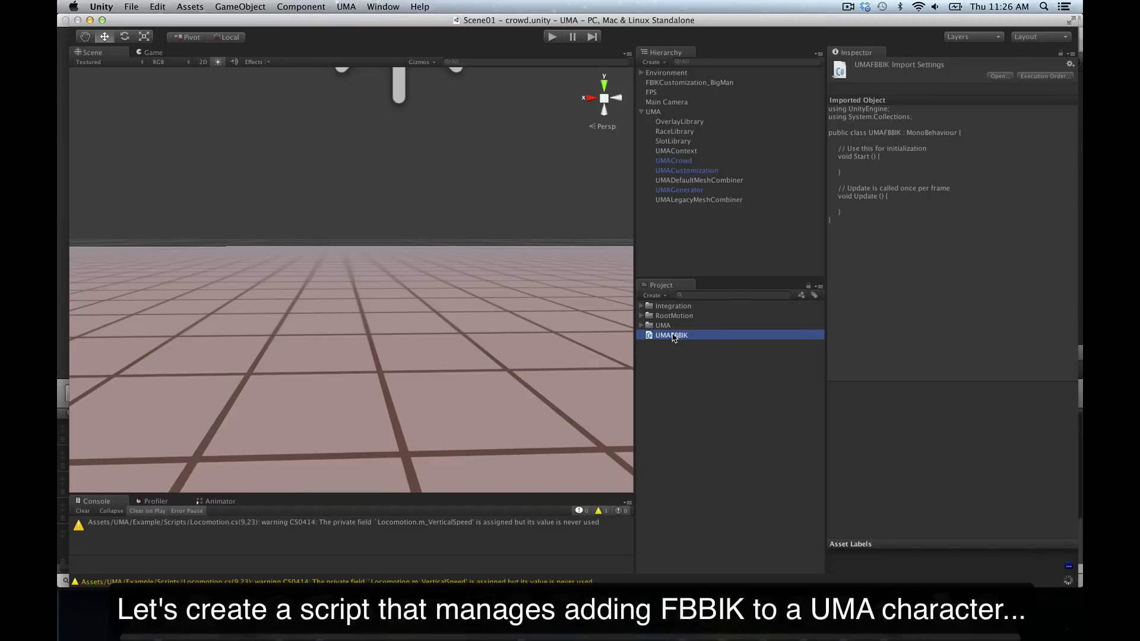
- Create an empty GameObject named UMA FBBIK and attach the UMAFBBIK script to it
{"action": "left_click", "coordinate": [239, 8]}
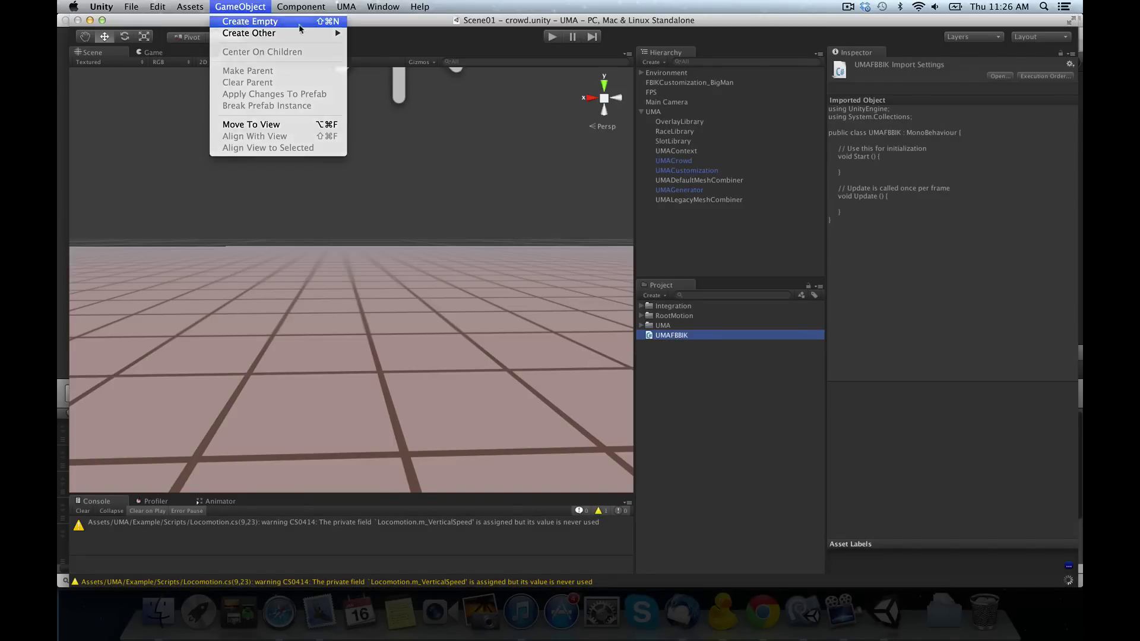
{"action": "left_click", "coordinate": [690, 160]}
{"action": "key", "text": "ctrl+shift+n"}
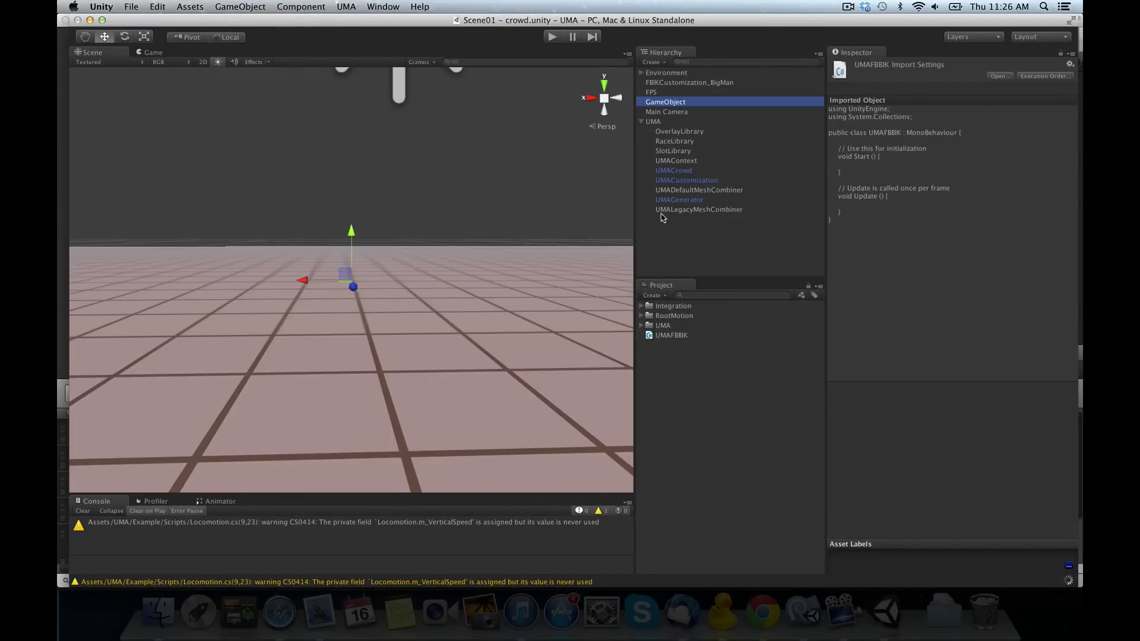
{"action": "right_click", "coordinate": [659, 106]}
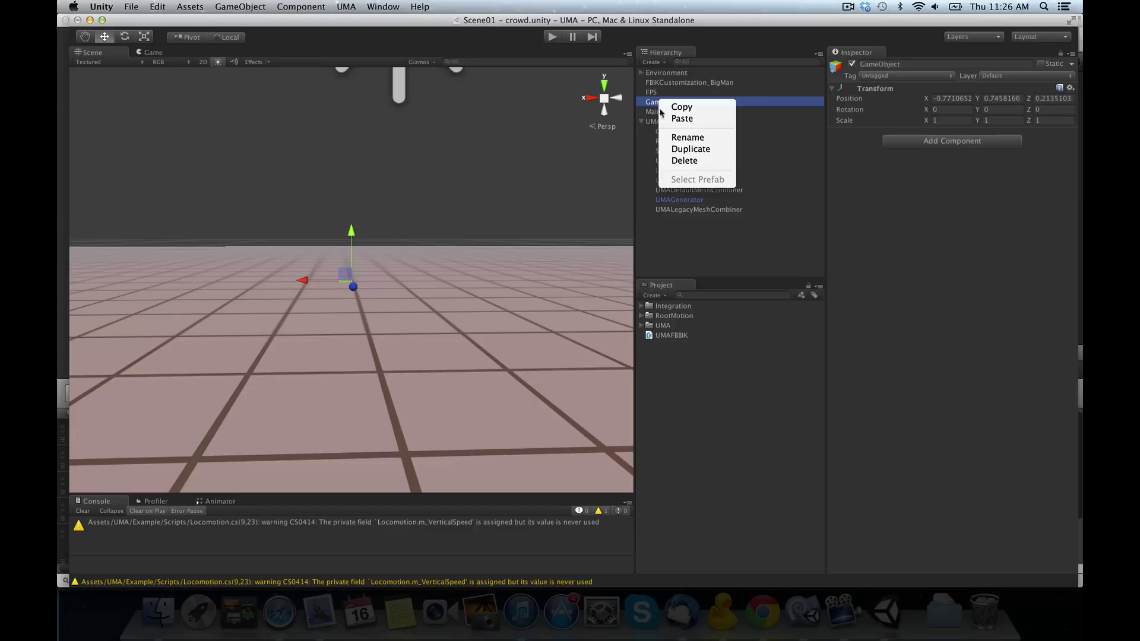
{"action": "left_click", "coordinate": [683, 138]}
{"action": "type", "text": "UMA FBBIK"}
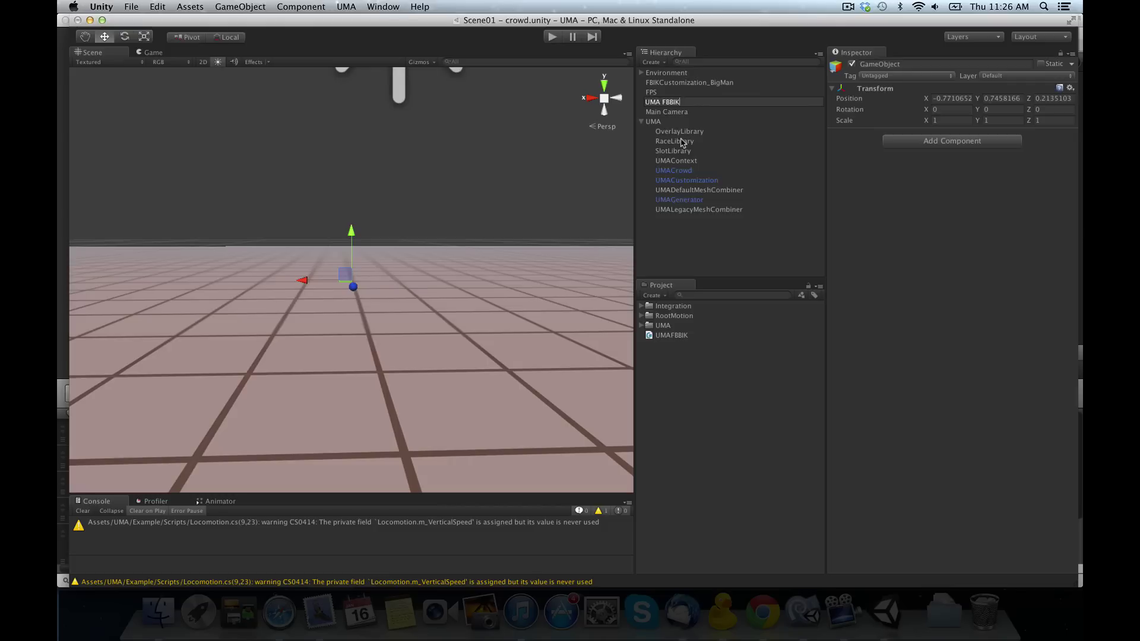
{"action": "key", "text": "Return"}
{"action": "left_click_drag", "start_coordinate": [674, 339], "coordinate": [952, 316]}
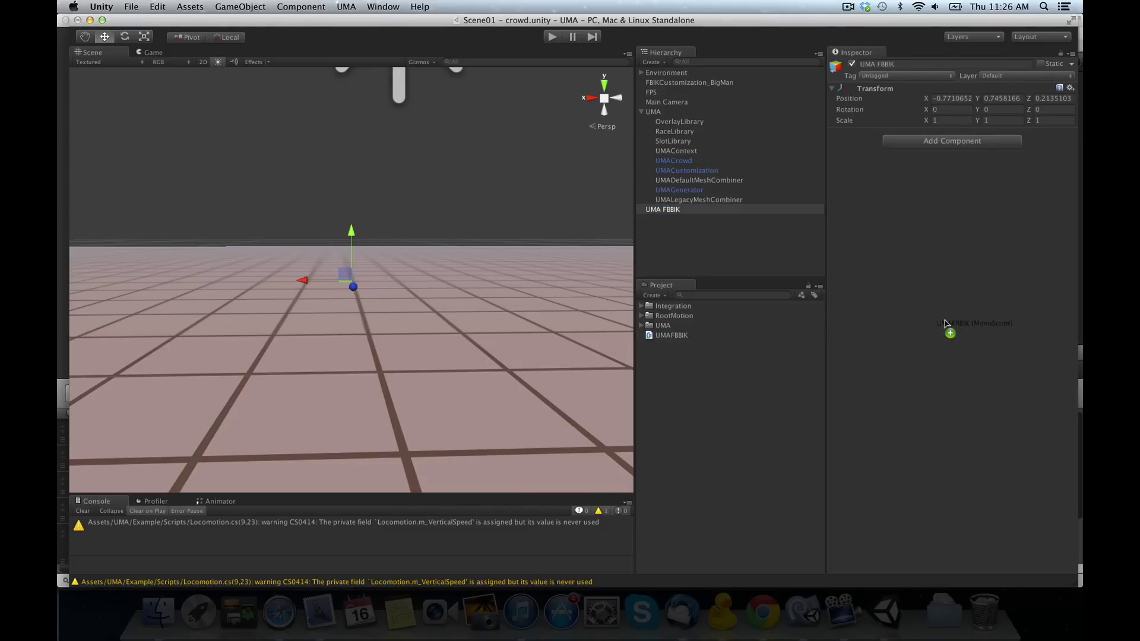
- Open UMAFBBIK.cs in MonoDevelop and add 'using RootMotion;' and 'using RootMotion.FinalIK;'
{"action": "double_click", "coordinate": [673, 338]}
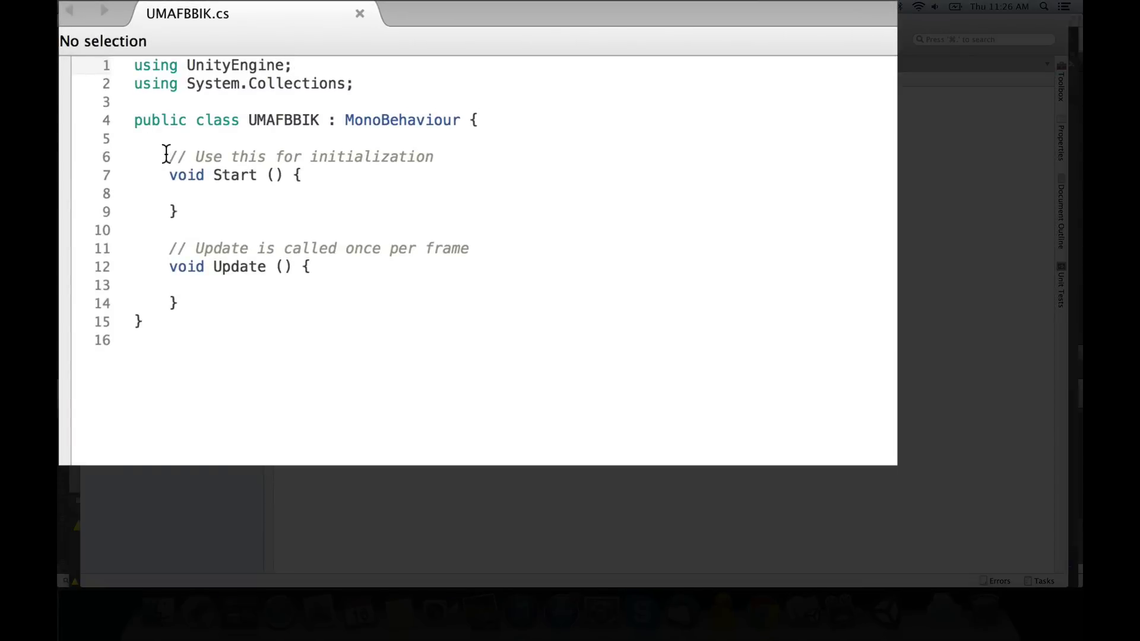
{"action": "left_click", "coordinate": [366, 92]}
{"action": "key", "text": "Return"}
{"action": "type", "text": "us"}
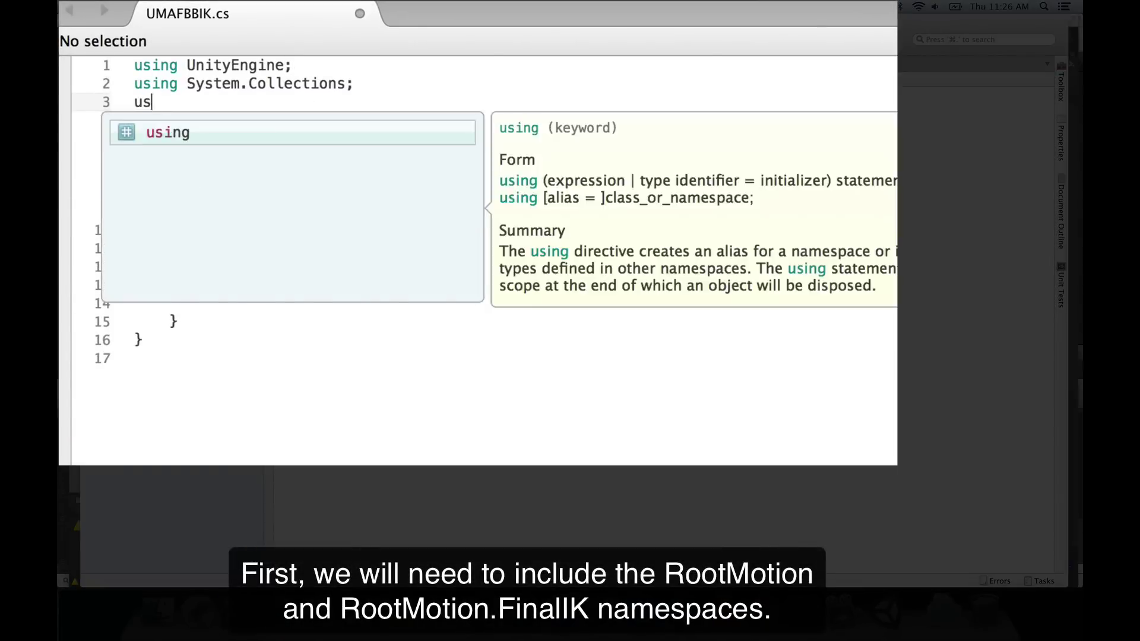
{"action": "type", "text": "ing Ro"}
{"action": "key", "text": "Return"}
{"action": "type", "text": ";"}
{"action": "key", "text": "Return"}
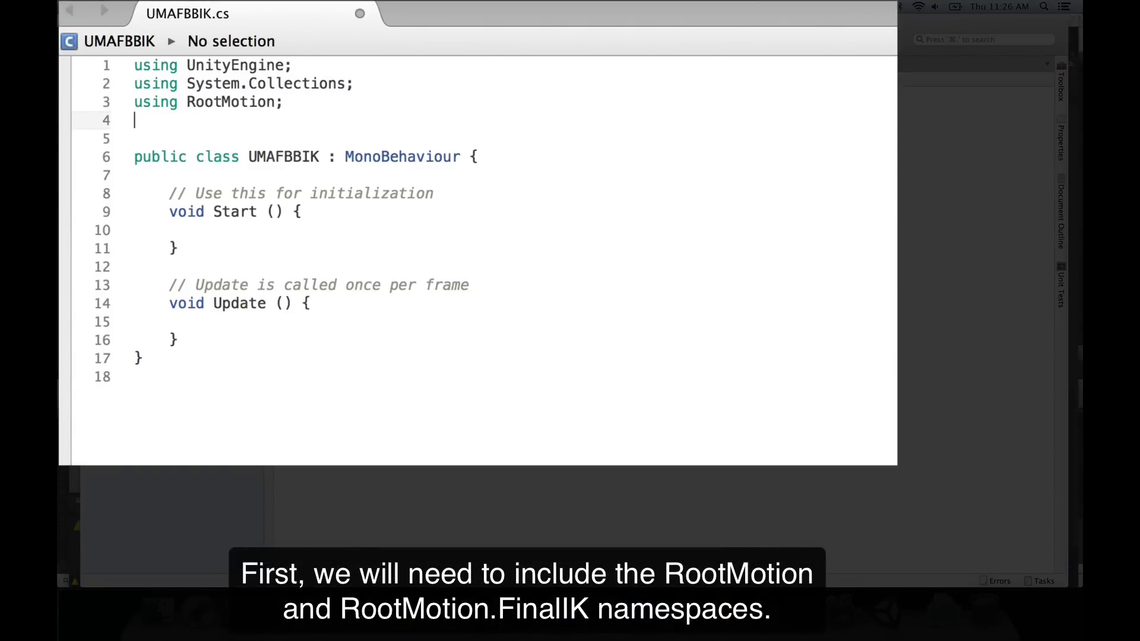
{"action": "type", "text": "using Ro"}
{"action": "key", "text": "Return"}
{"action": "type", "text": ".fi"}
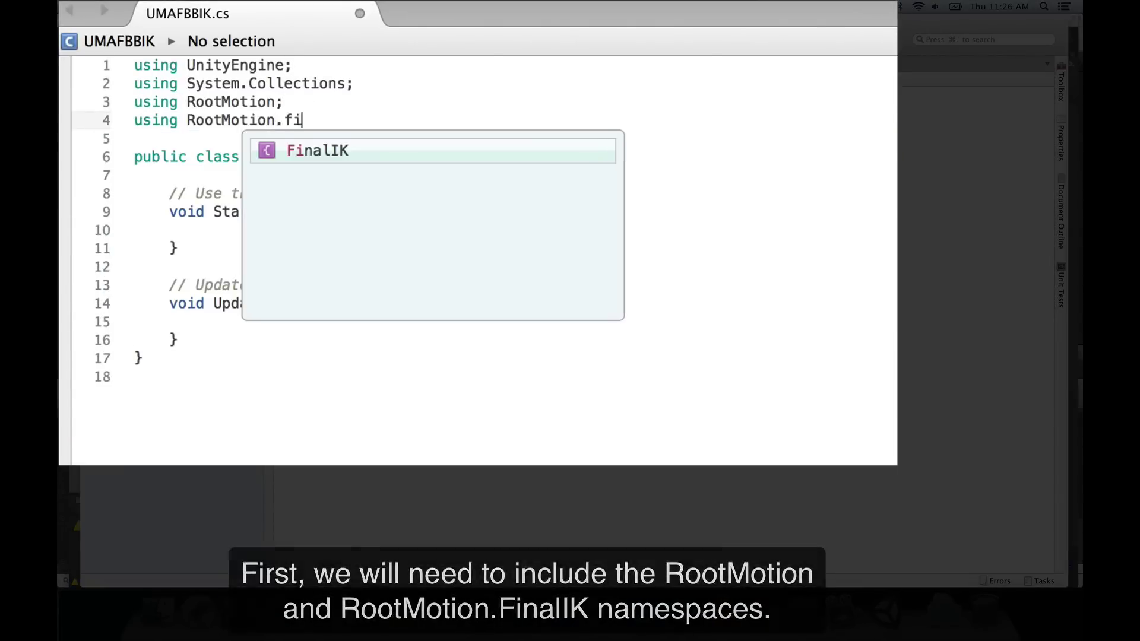
{"action": "key", "text": "Return"}
{"action": "type", "text": ";"}
- Delete the empty Start() method
{"action": "left_click", "coordinate": [285, 102]}
{"action": "left_click", "coordinate": [354, 157]}
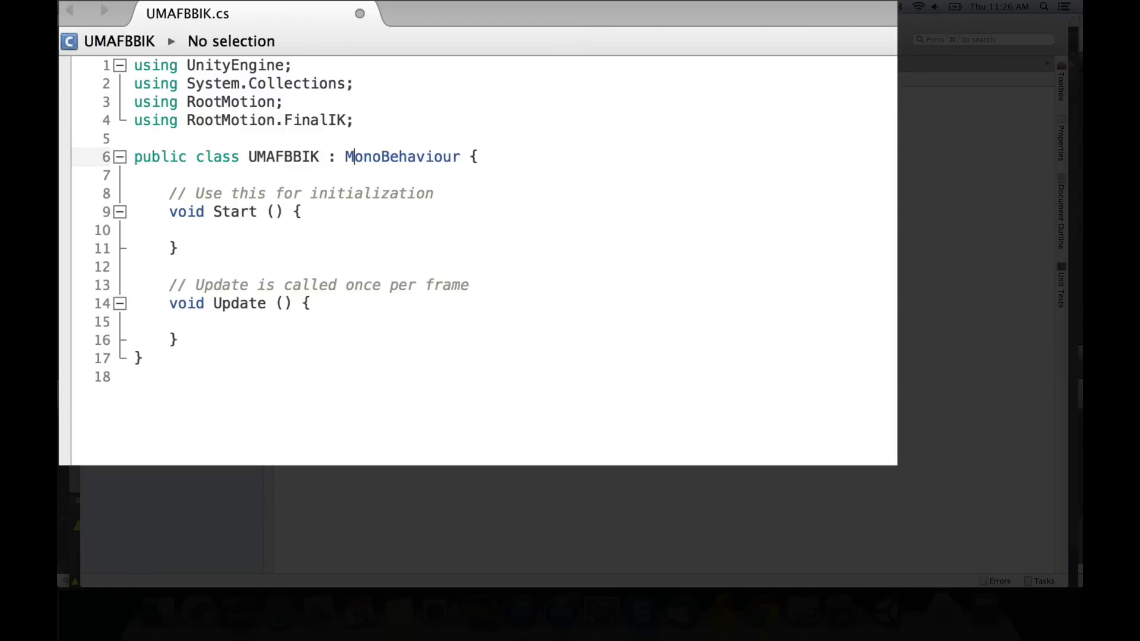
{"action": "key", "text": "shift+Down"}
{"action": "key", "text": "shift+Down"}
{"action": "key", "text": "shift+Down"}
{"action": "key", "text": "shift+Down"}
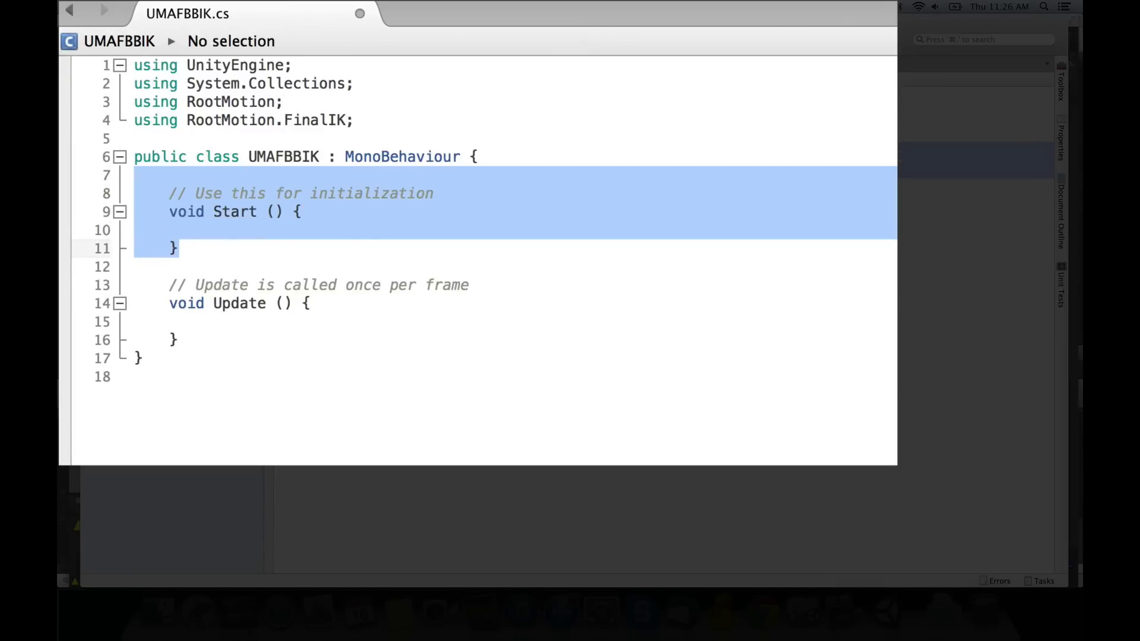
{"action": "key", "text": "BackSpace"}
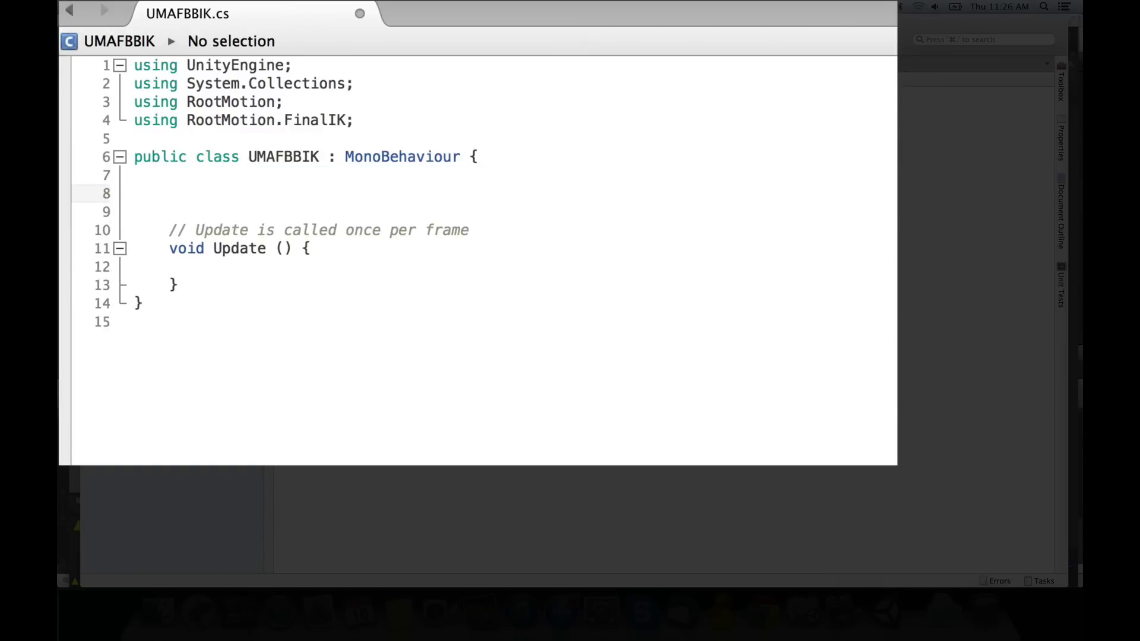
- Declare a public GameObject field named umaCharacter
{"action": "type", "text": "public Game"}
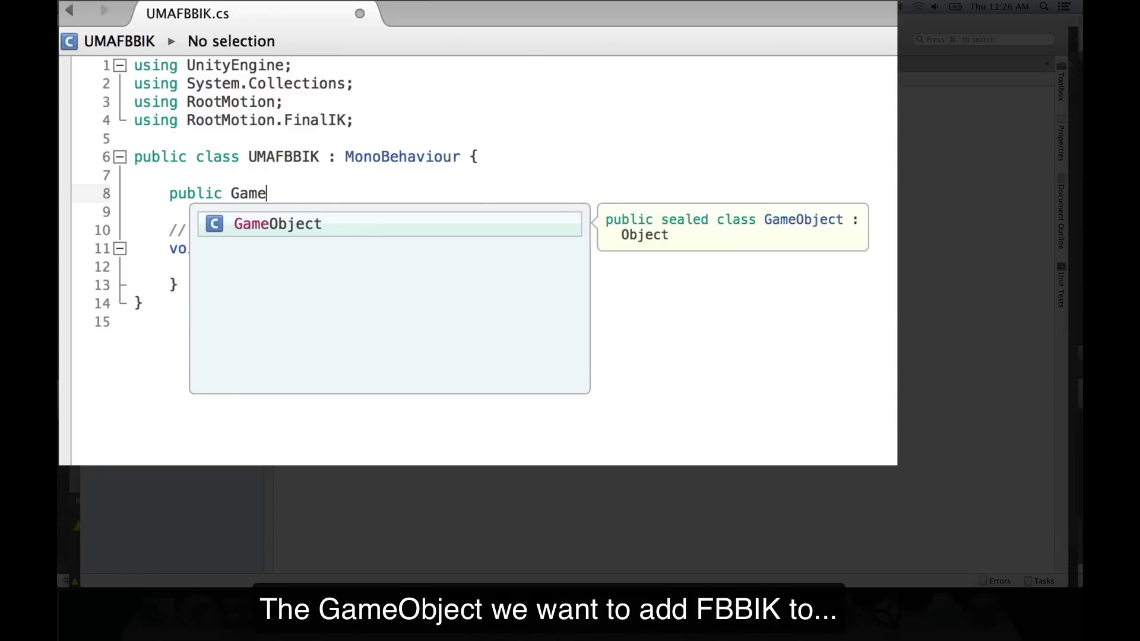
{"action": "key", "text": "Return"}
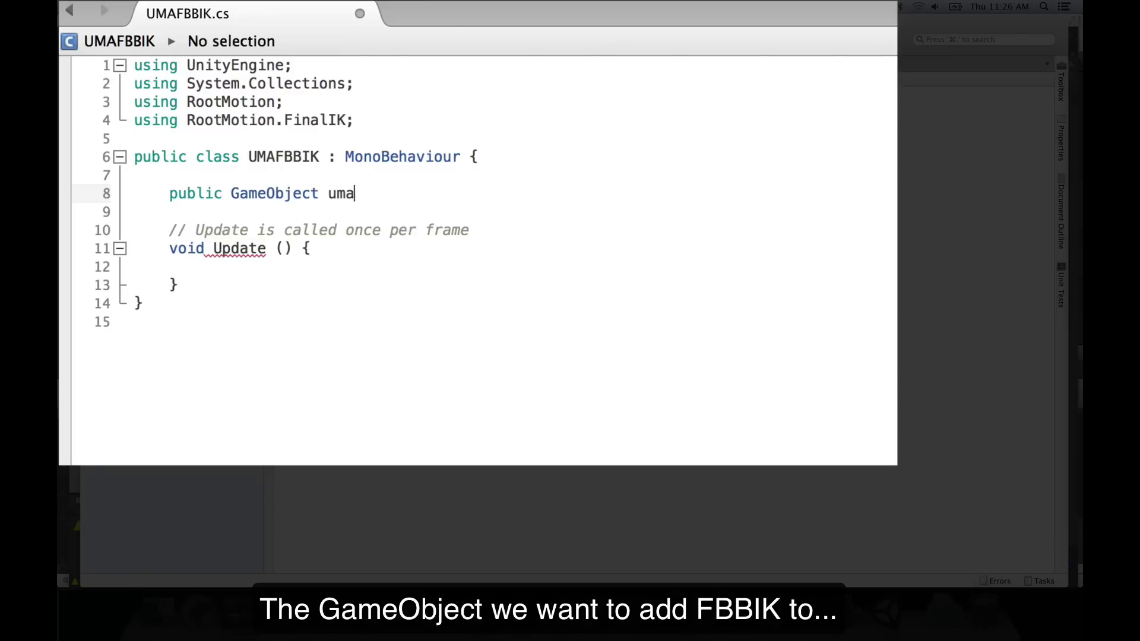
{"action": "type", "text": "Charact"}
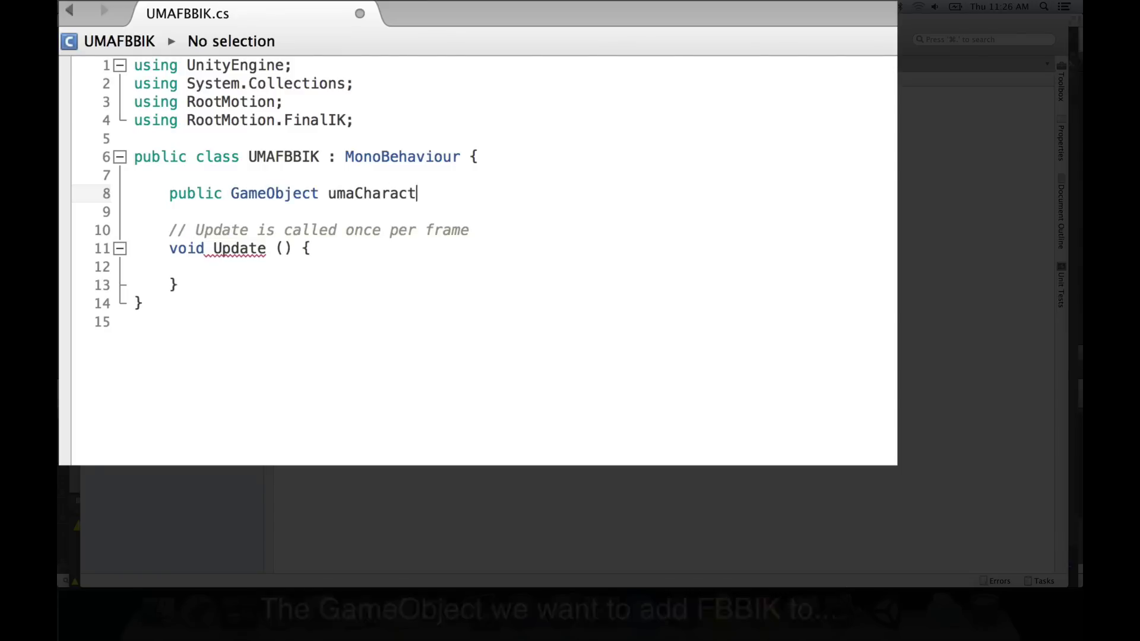
{"action": "type", "text": "er;"}
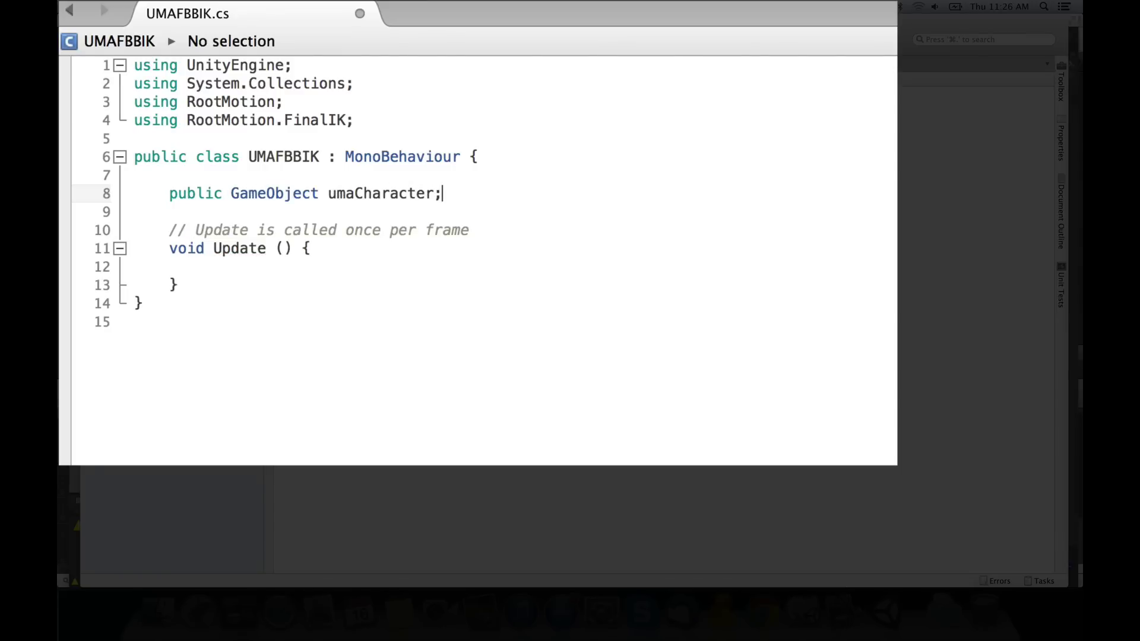
- In Update, add an if (umaCharacter != null) { } block
{"action": "left_click", "coordinate": [310, 248]}
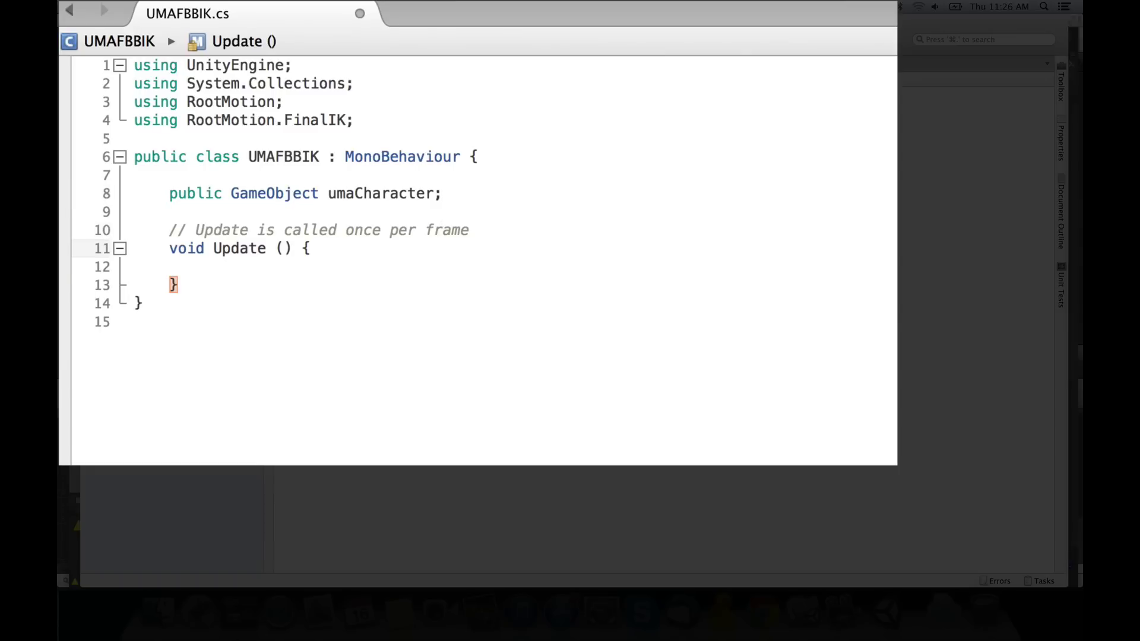
{"action": "type", "text": "if (uma"}
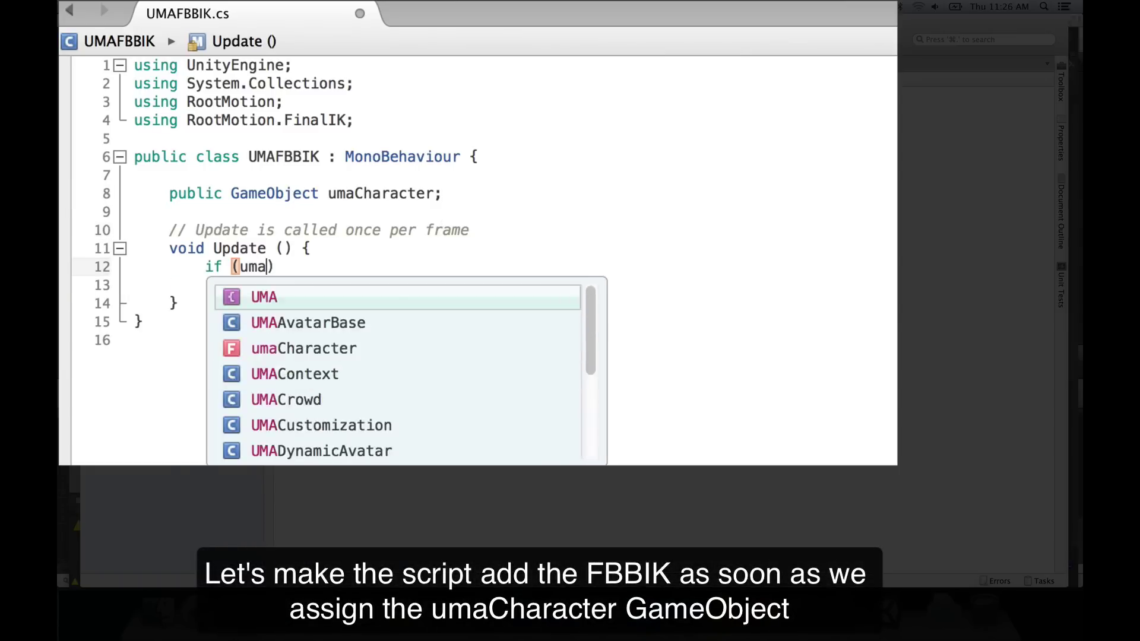
{"action": "type", "text": "ch != null"}
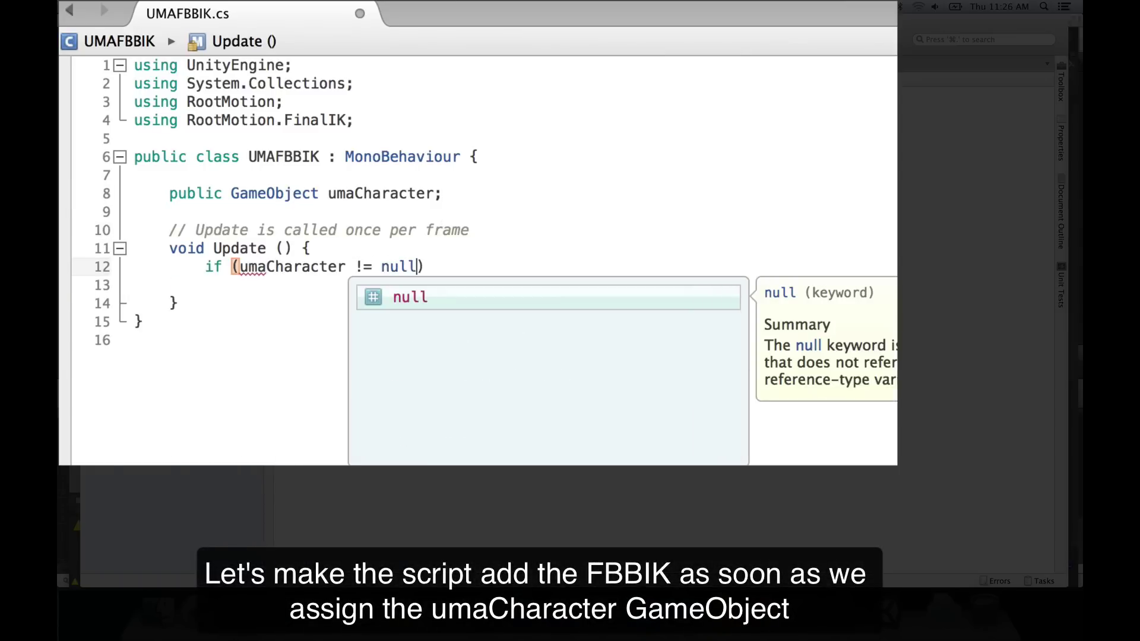
{"action": "type", "text": ") {"}
{"action": "key", "text": "Return"}
{"action": "type", "text": "}"}
{"action": "key", "text": "Return"}
{"action": "key", "text": "Return"}
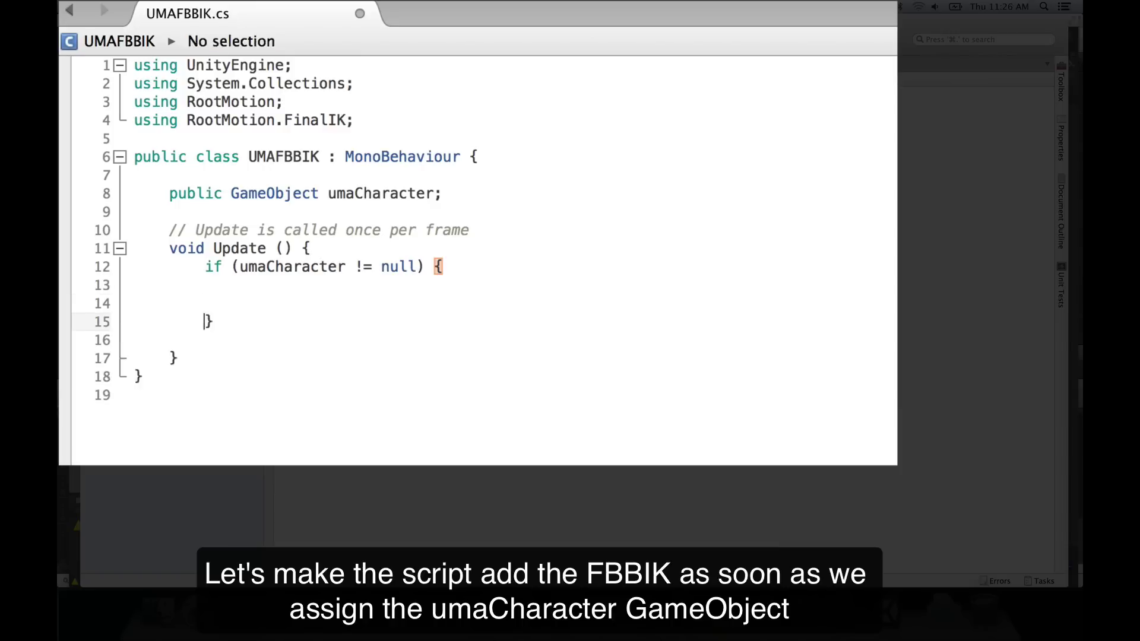
{"action": "key", "text": "Return"}
{"action": "key", "text": "Up"}
{"action": "key", "text": "Up"}
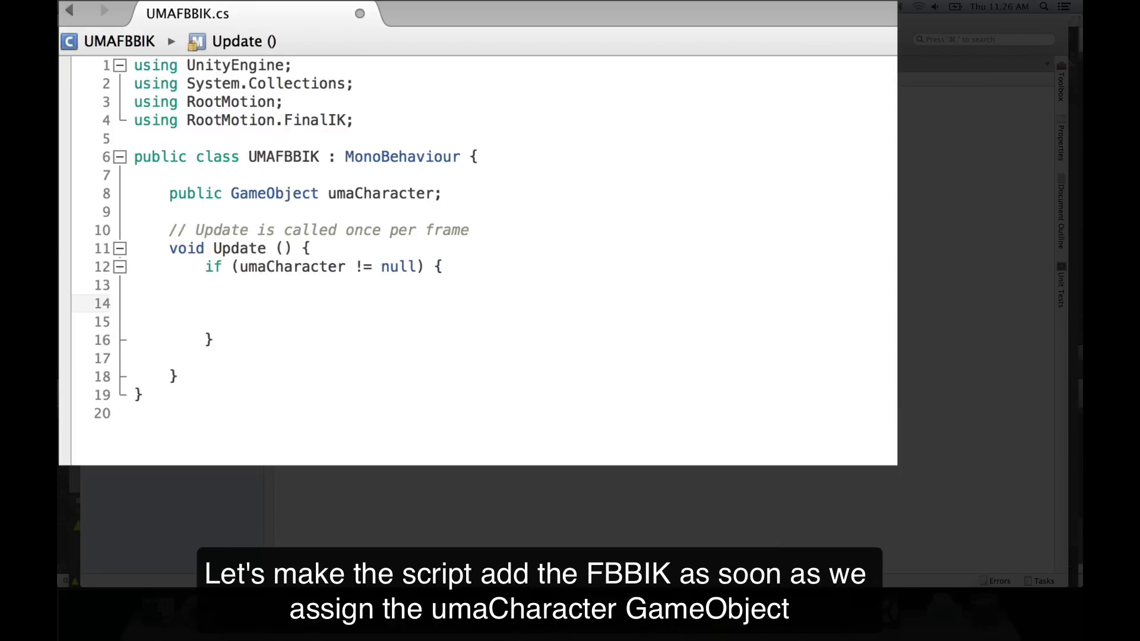
- Inside it, add FullBodyBipedIK to umaCharacter, set umaCharacter to null, save, and return to Unity
{"action": "type", "text": "uma"}
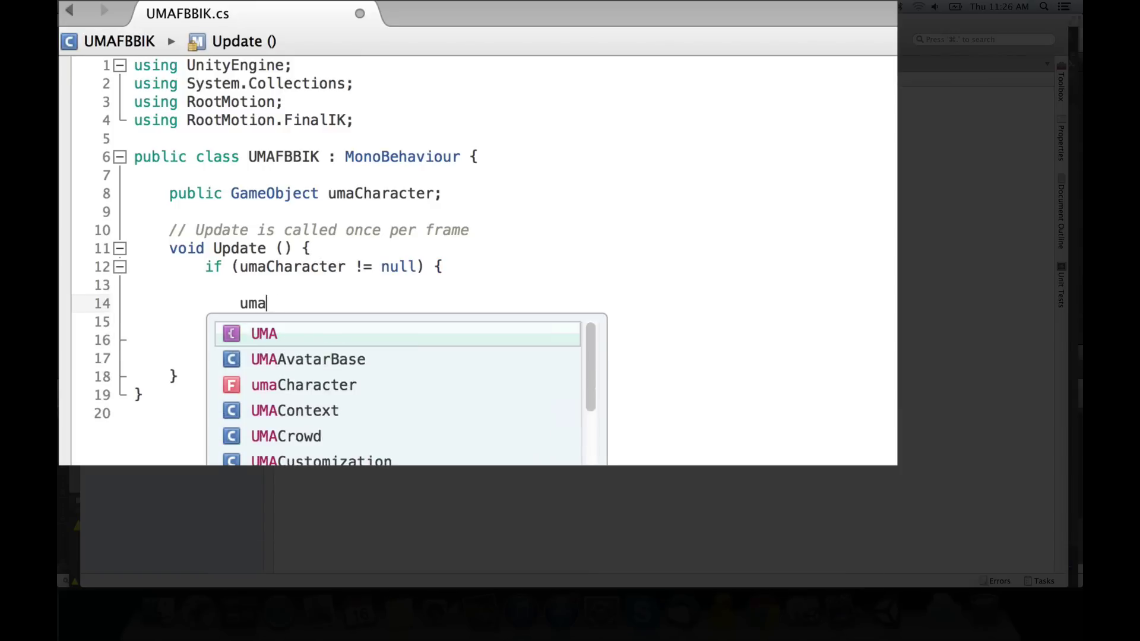
{"action": "type", "text": "Character.add"}
{"action": "key", "text": "Return"}
{"action": "type", "text": "z"}
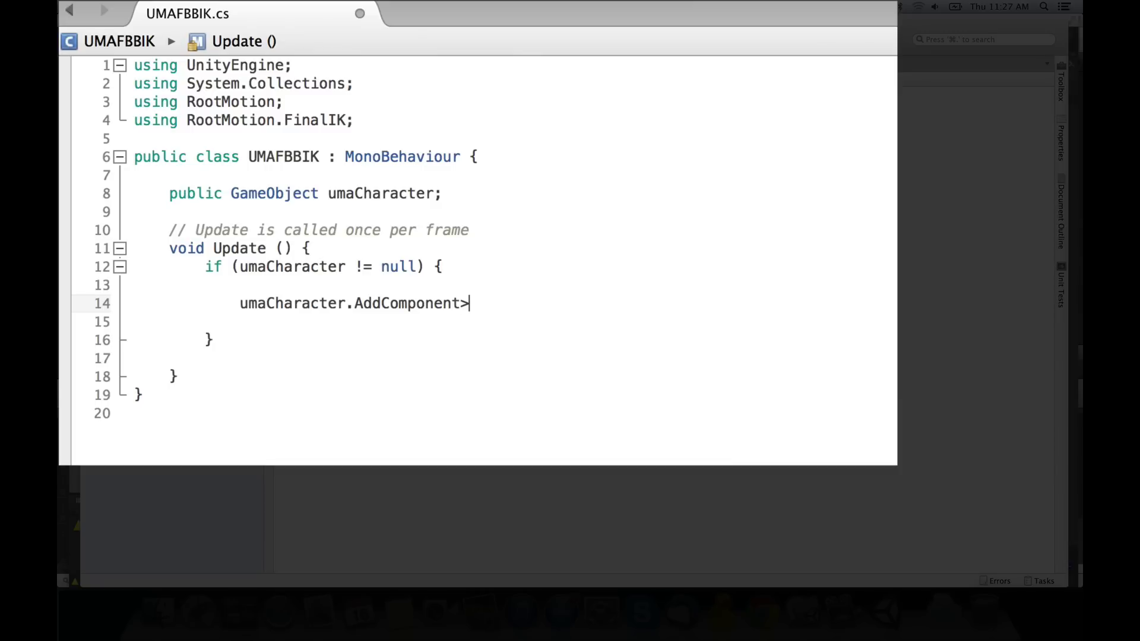
{"action": "type", "text": "Full"}
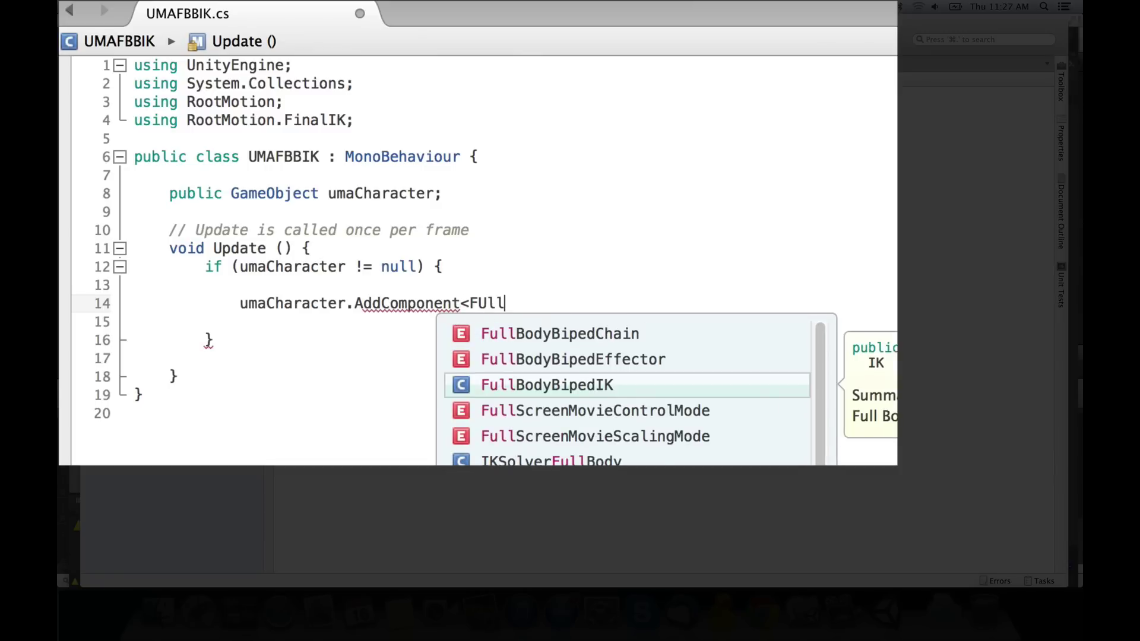
{"action": "key", "text": "Return"}
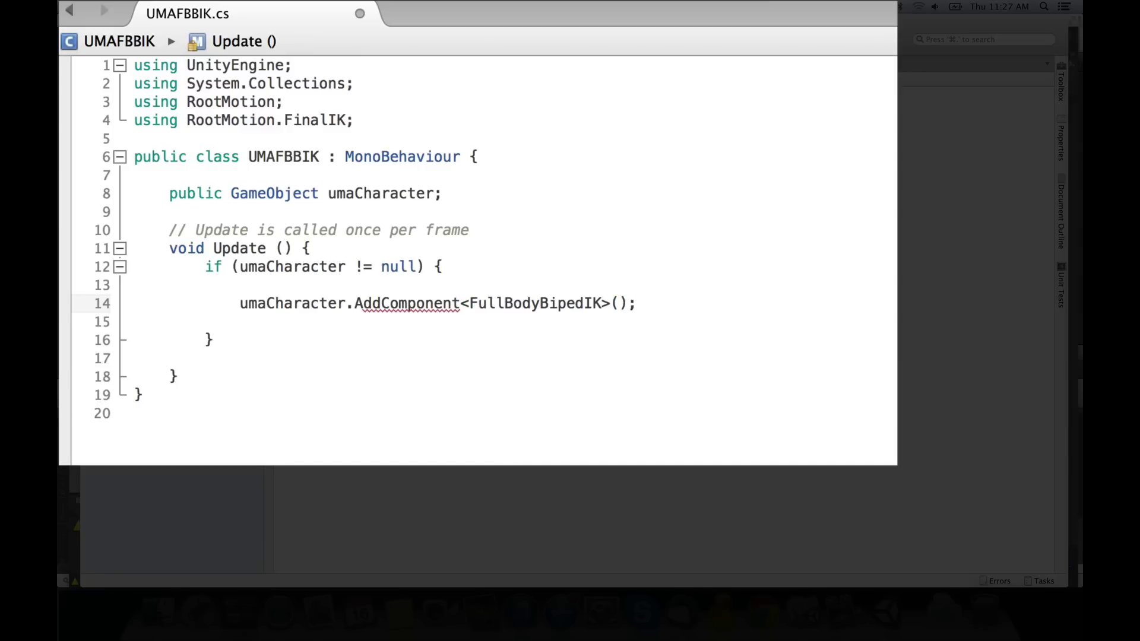
{"action": "type", "text": "uma"}
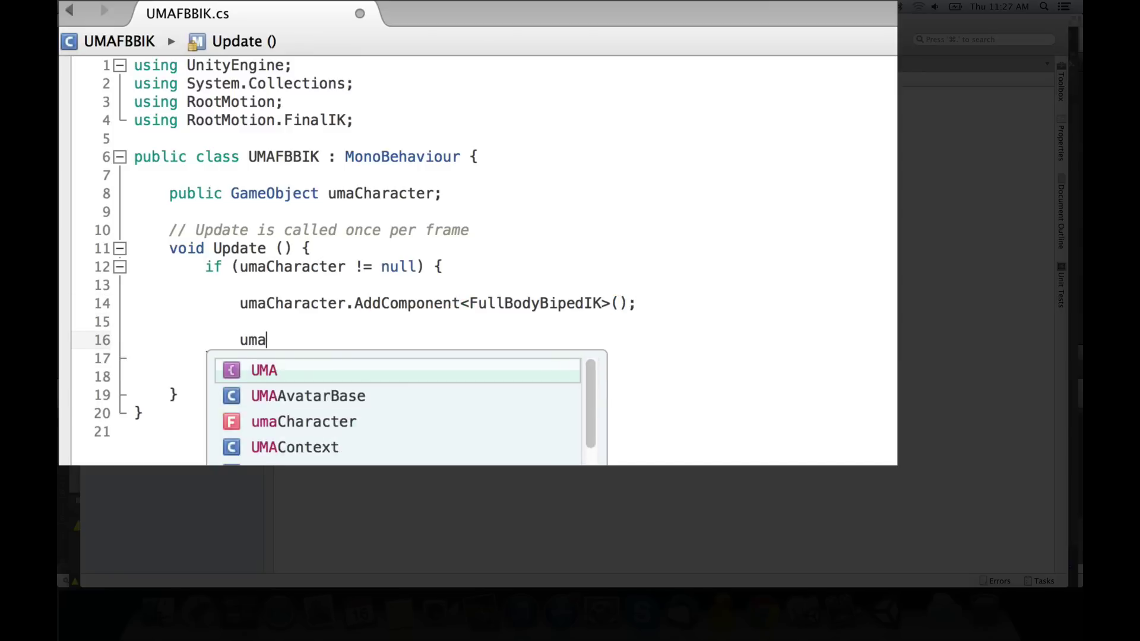
{"action": "type", "text": "Charac"}
{"action": "key", "text": "Return"}
{"action": "type", "text": "null;"}
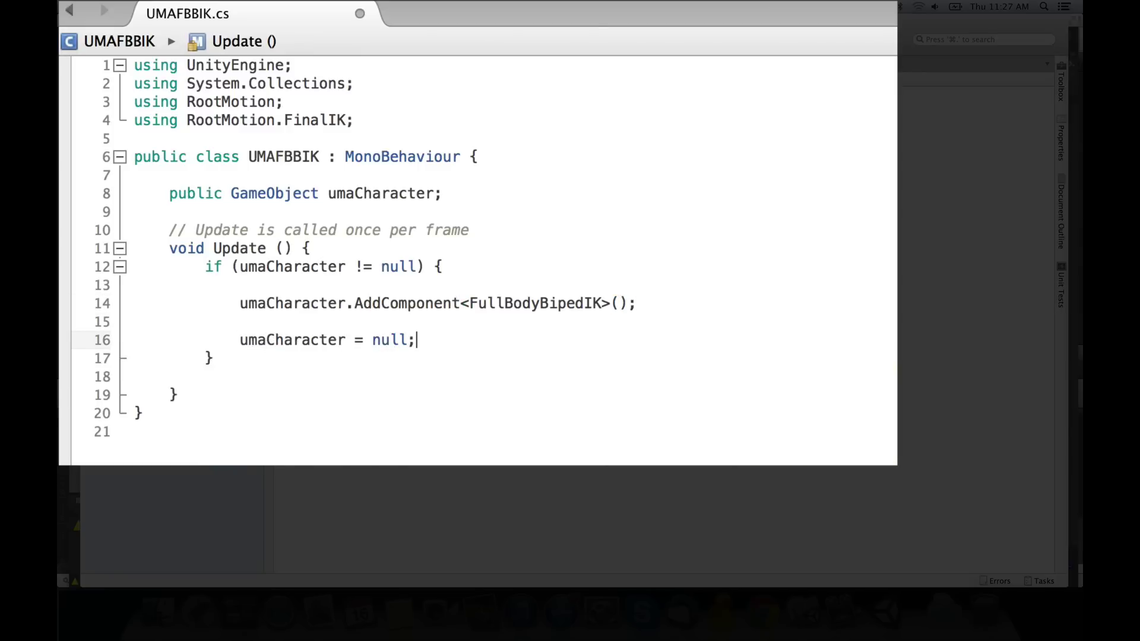
{"action": "key", "text": "super+s"}
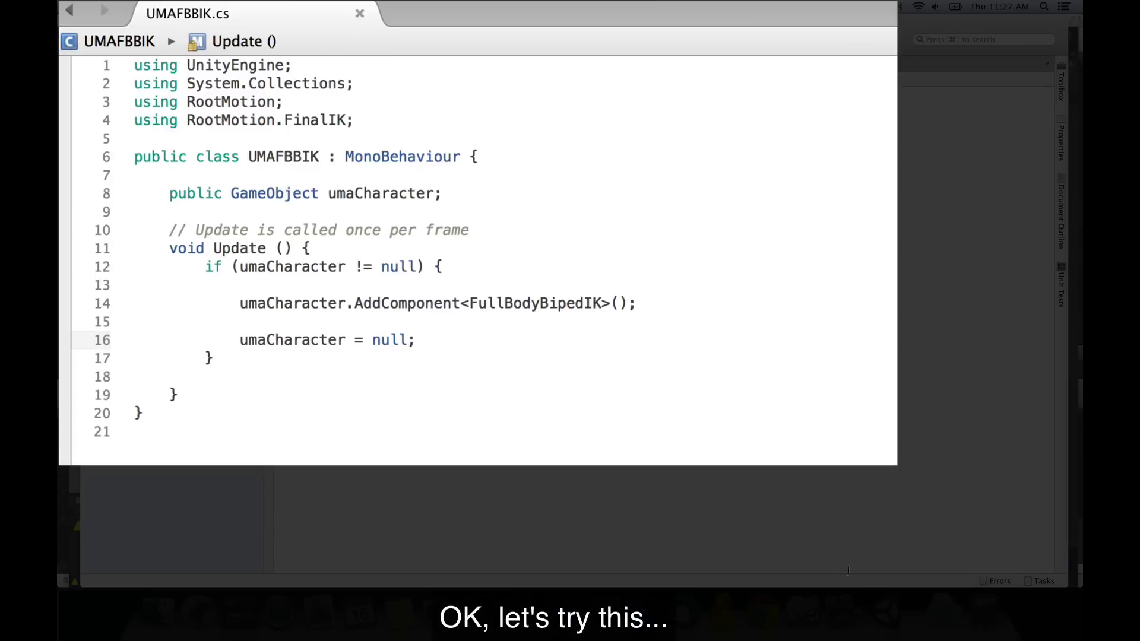
{"action": "left_click", "coordinate": [884, 618]}
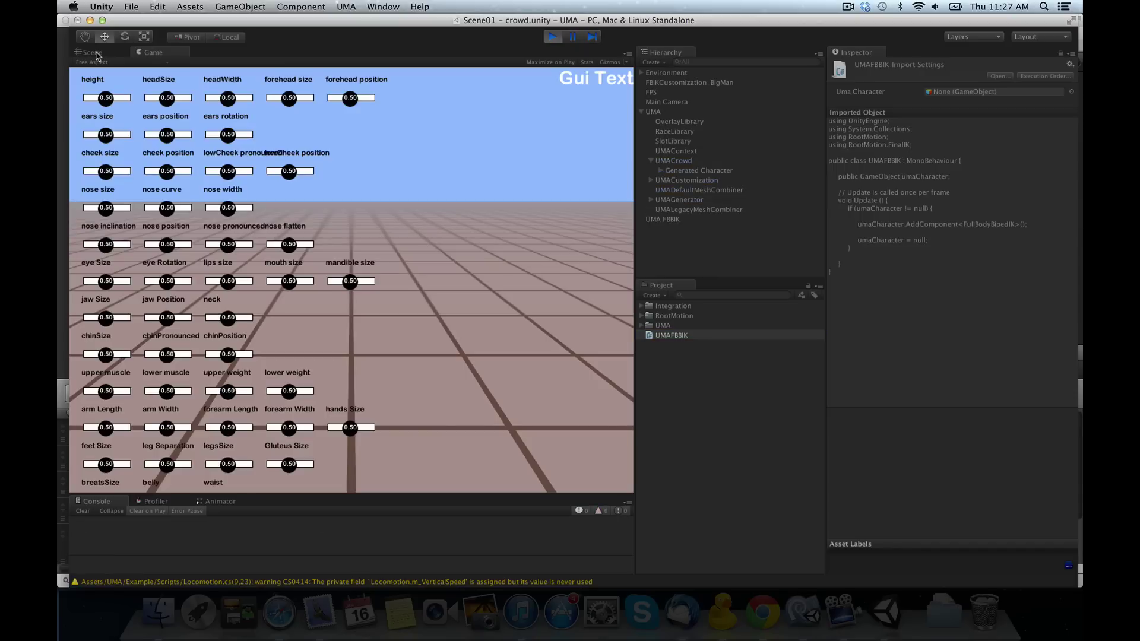
- Play the scene, expand Generated Character, and select UMA_Human_Female
{"action": "left_click", "coordinate": [90, 53]}
{"action": "middle_click_drag", "start_coordinate": [480, 239], "coordinate": [593, 199]}
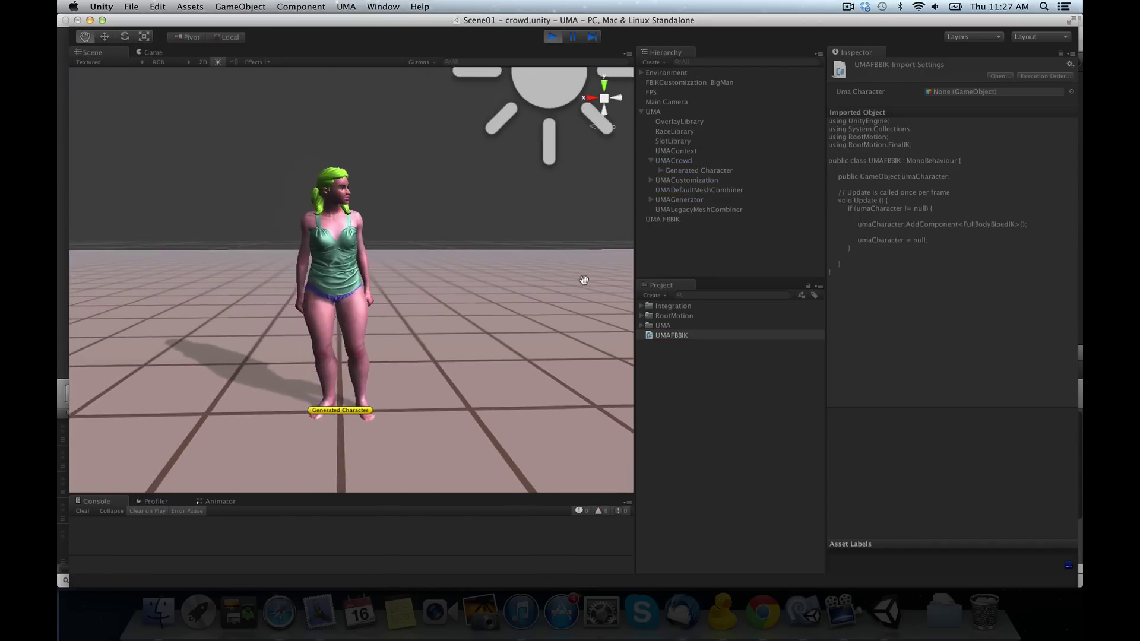
{"action": "left_click", "coordinate": [661, 171]}
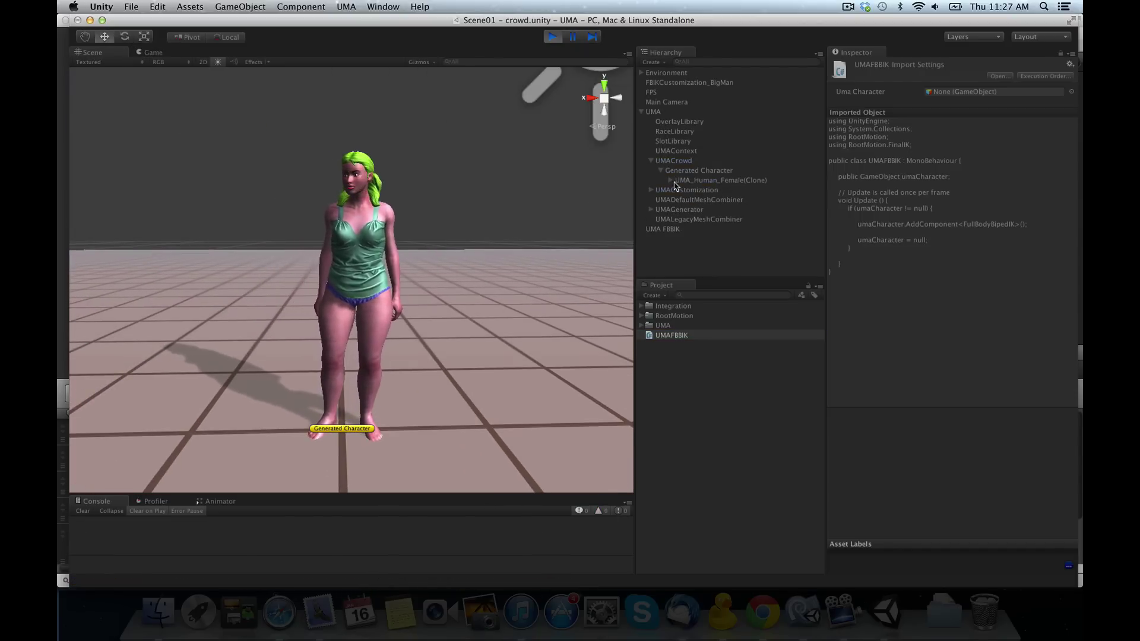
{"action": "left_click", "coordinate": [671, 180]}
{"action": "left_click", "coordinate": [710, 190]}
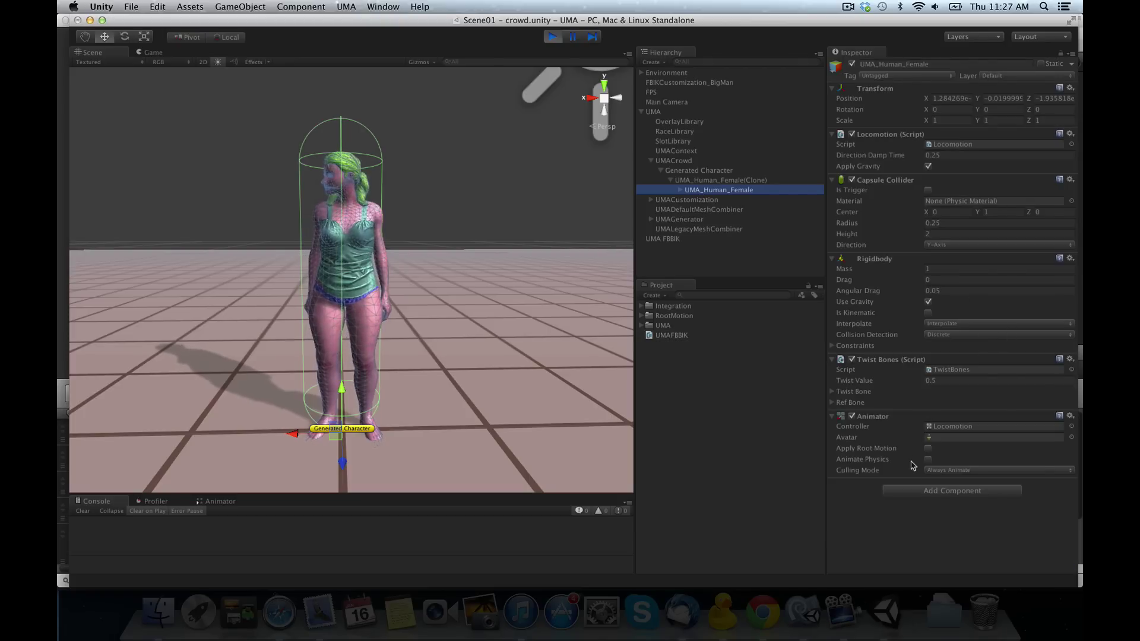
- Browse Add Component > RootMotion > IK, then close the list without adding anything
{"action": "left_click", "coordinate": [952, 491]}
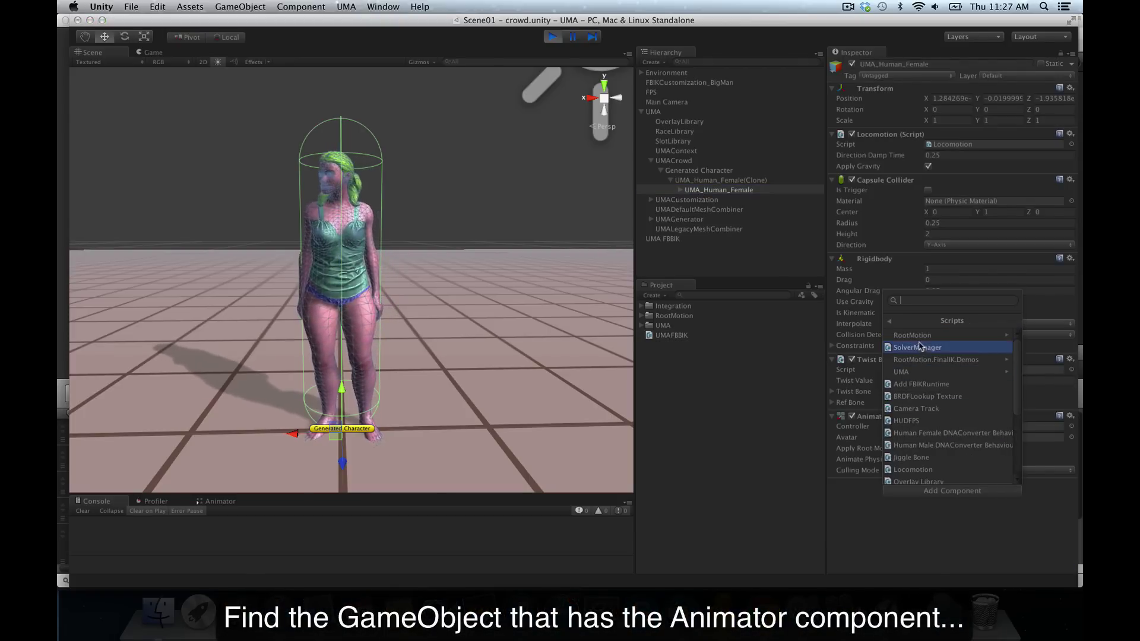
{"action": "left_click", "coordinate": [920, 335]}
{"action": "left_click", "coordinate": [920, 335]}
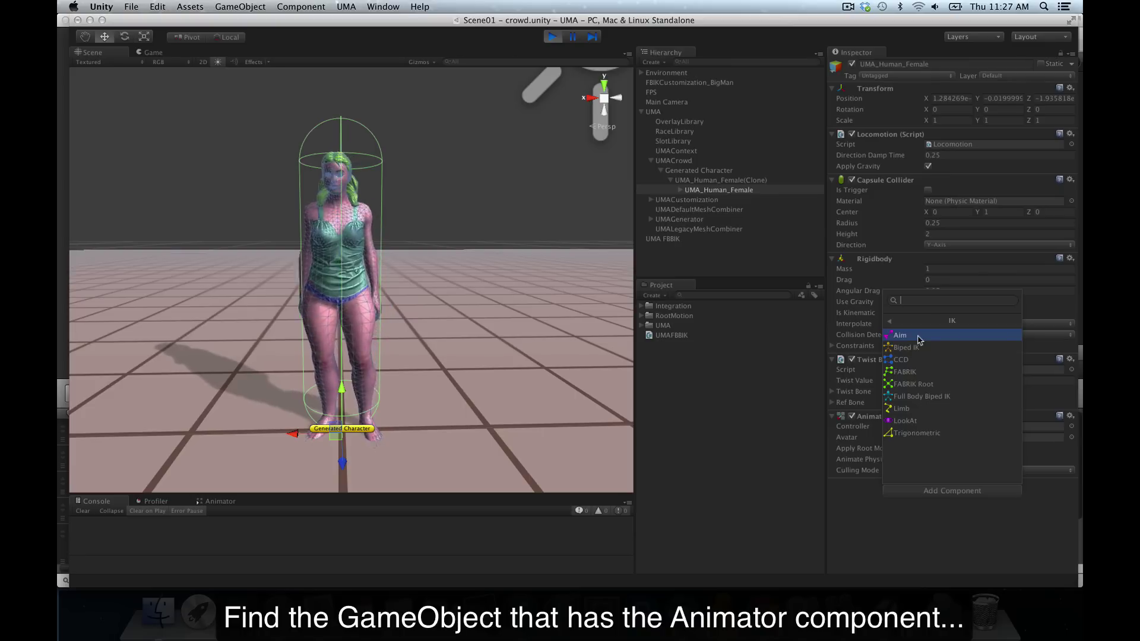
{"action": "left_click", "coordinate": [858, 539]}
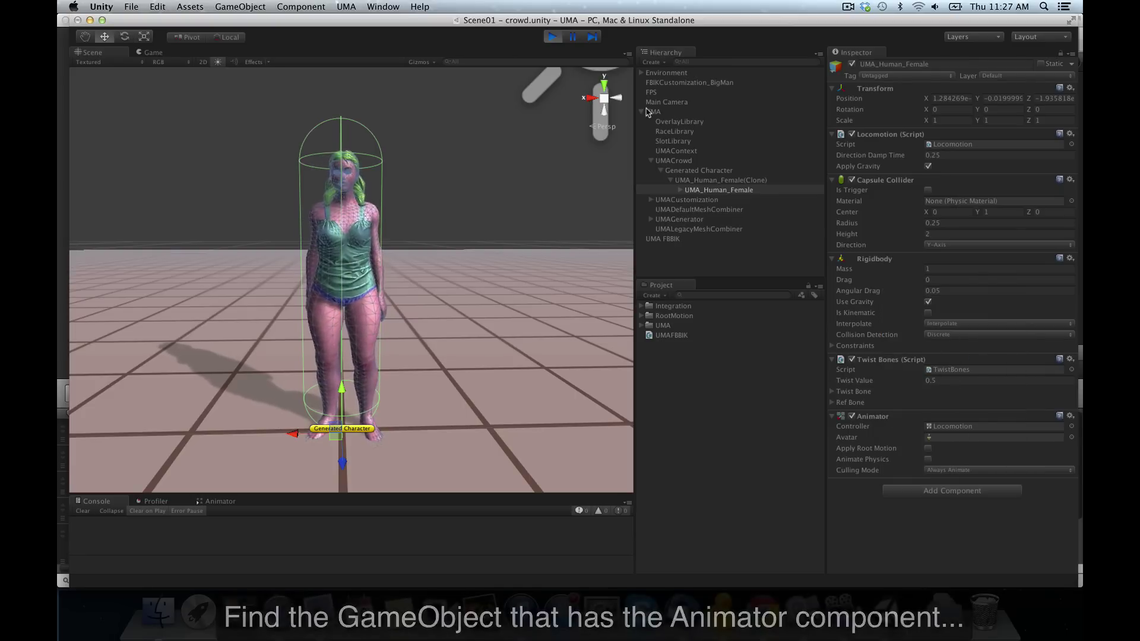
- Assign UMA_Human_Female to UMA FBBIK's Uma Character field and check the FBIK chain warning
{"action": "left_click", "coordinate": [673, 239]}
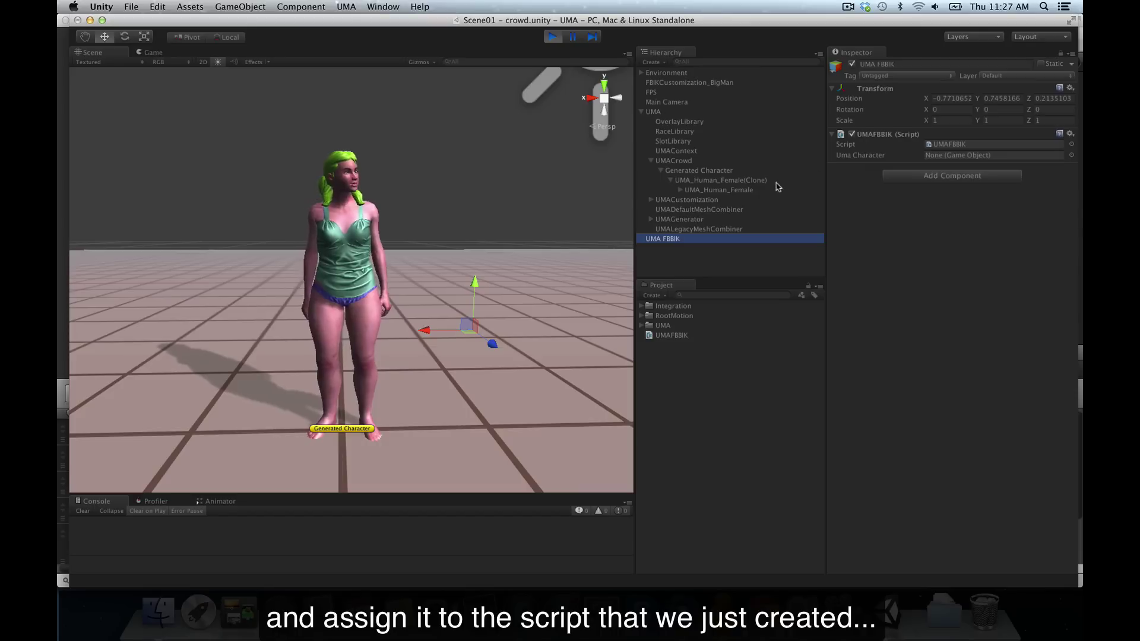
{"action": "left_click_drag", "start_coordinate": [717, 190], "coordinate": [941, 156]}
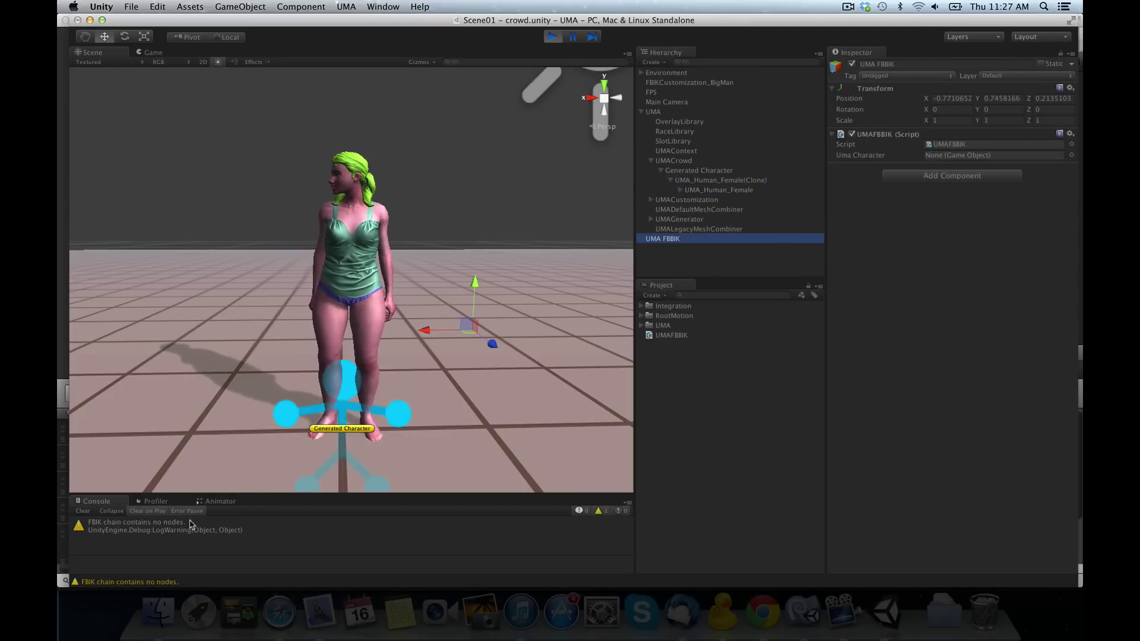
{"action": "left_click", "coordinate": [170, 528]}
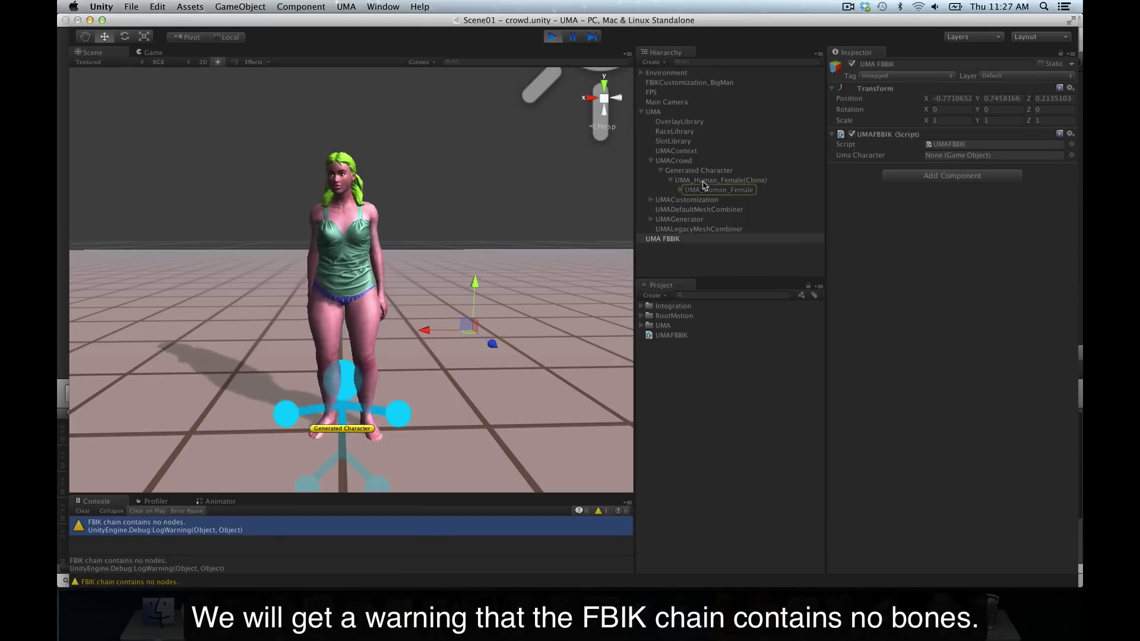
- On UMA_Human_Female, raise the L Hand Position weight and pull the left hand outward
{"action": "left_click", "coordinate": [719, 190]}
{"action": "scroll", "coordinate": [948, 332], "scroll_direction": "down", "scroll_amount": 5}
{"action": "scroll", "coordinate": [948, 331], "scroll_direction": "down", "scroll_amount": 3}
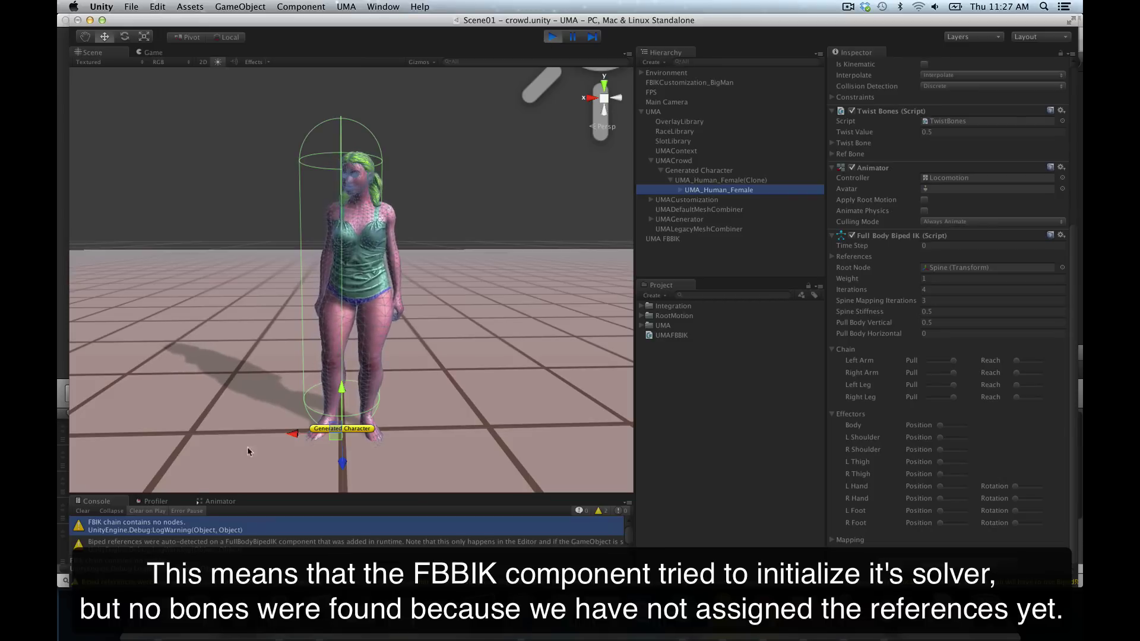
{"action": "left_click_drag", "start_coordinate": [940, 487], "coordinate": [965, 486]}
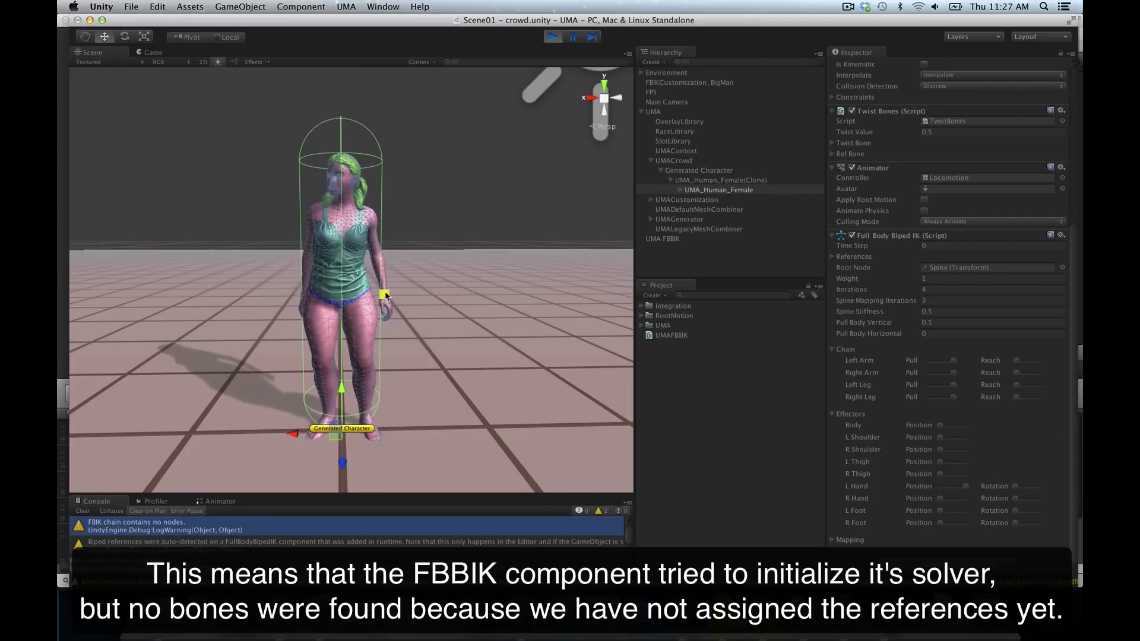
{"action": "left_click_drag", "start_coordinate": [386, 295], "coordinate": [410, 302]}
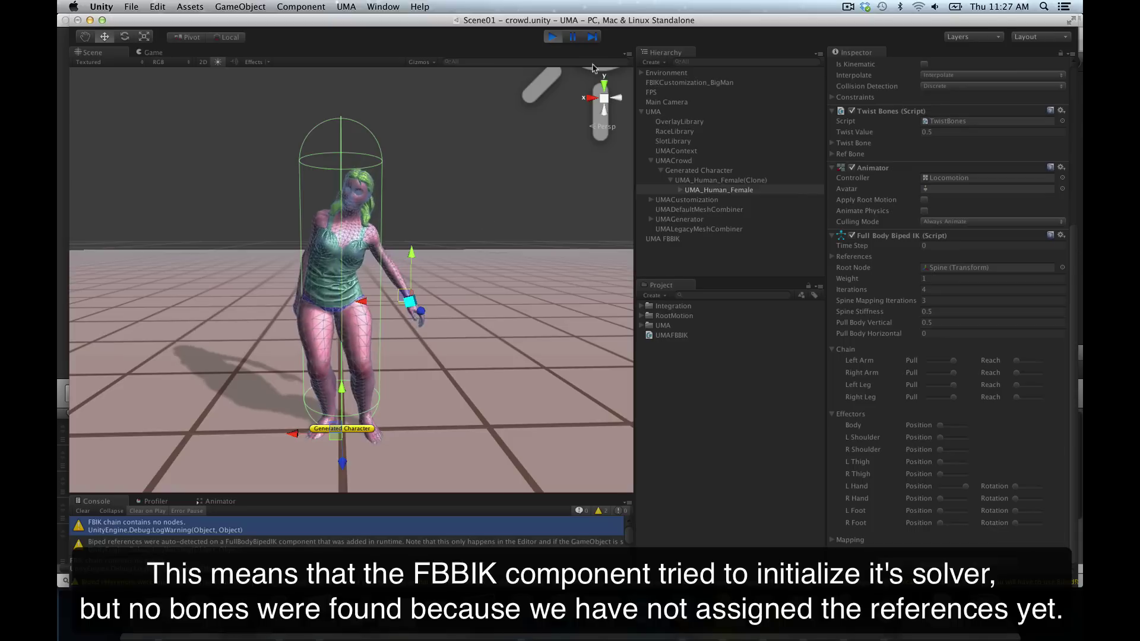
- Stop Play mode, clear the Console, and bring UMAFBBIK.cs forward in MonoDevelop
{"action": "left_click", "coordinate": [553, 37]}
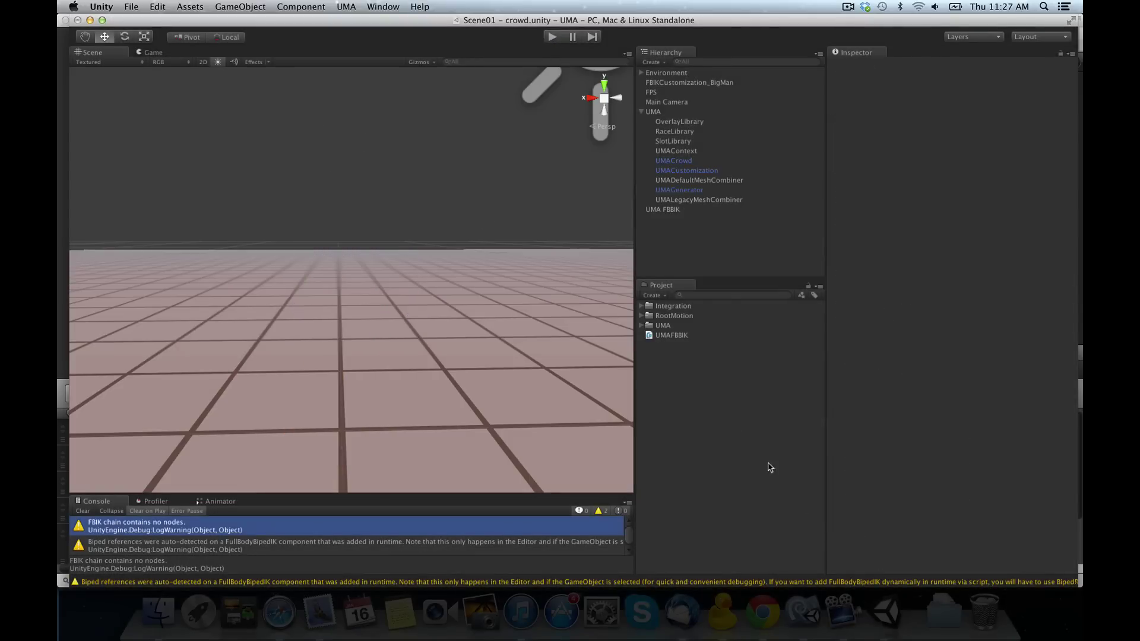
{"action": "left_click", "coordinate": [82, 512]}
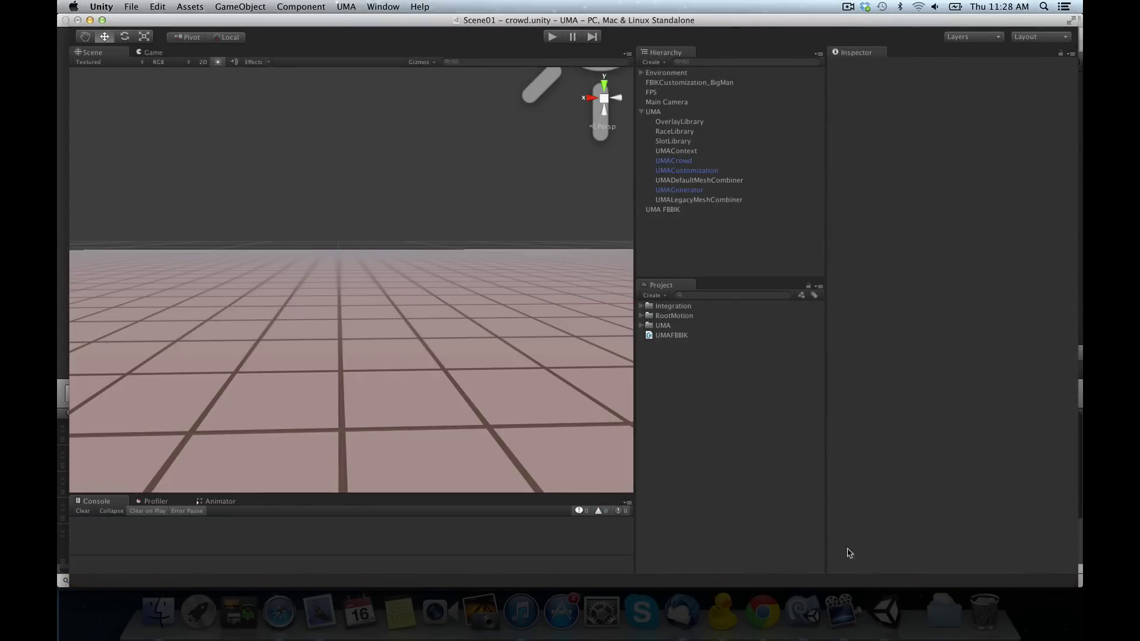
{"action": "left_click", "coordinate": [803, 612]}
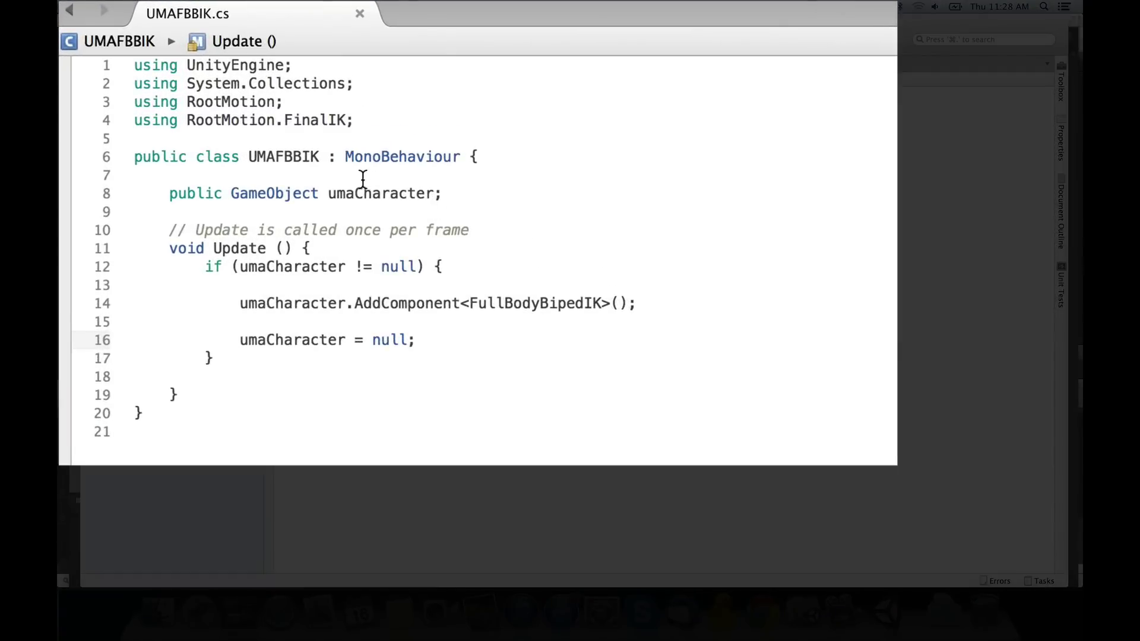
- Add 'public BipedReferences references;' below umaCharacter, save, and go back to Unity
{"action": "left_click", "coordinate": [457, 192]}
{"action": "key", "text": "Return"}
{"action": "key", "text": "Return"}
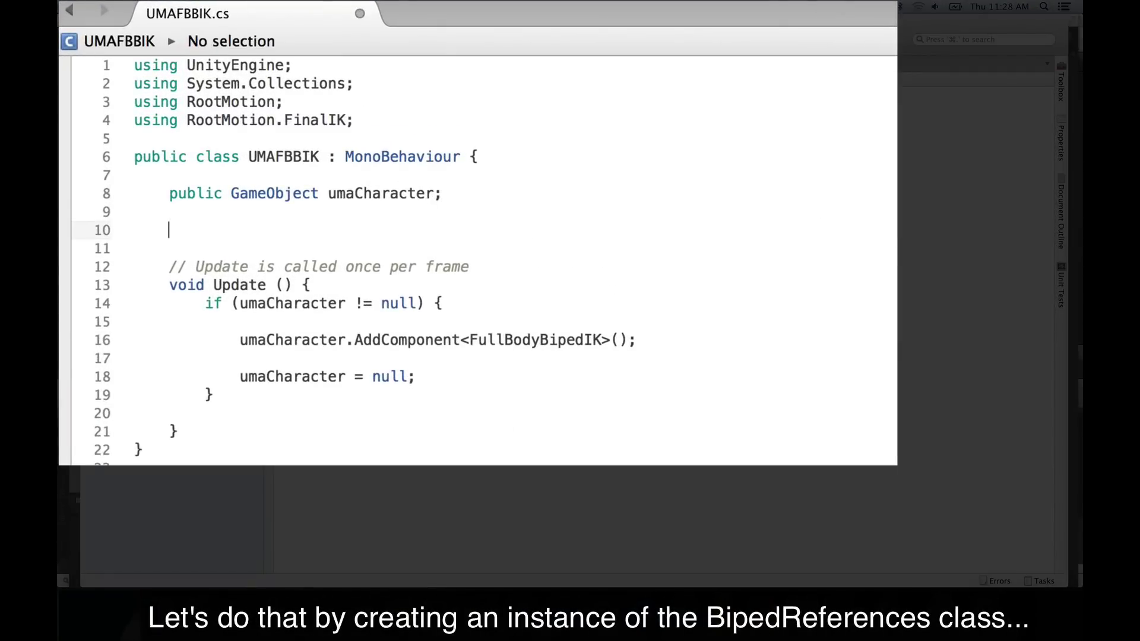
{"action": "type", "text": "public BipedRefere"}
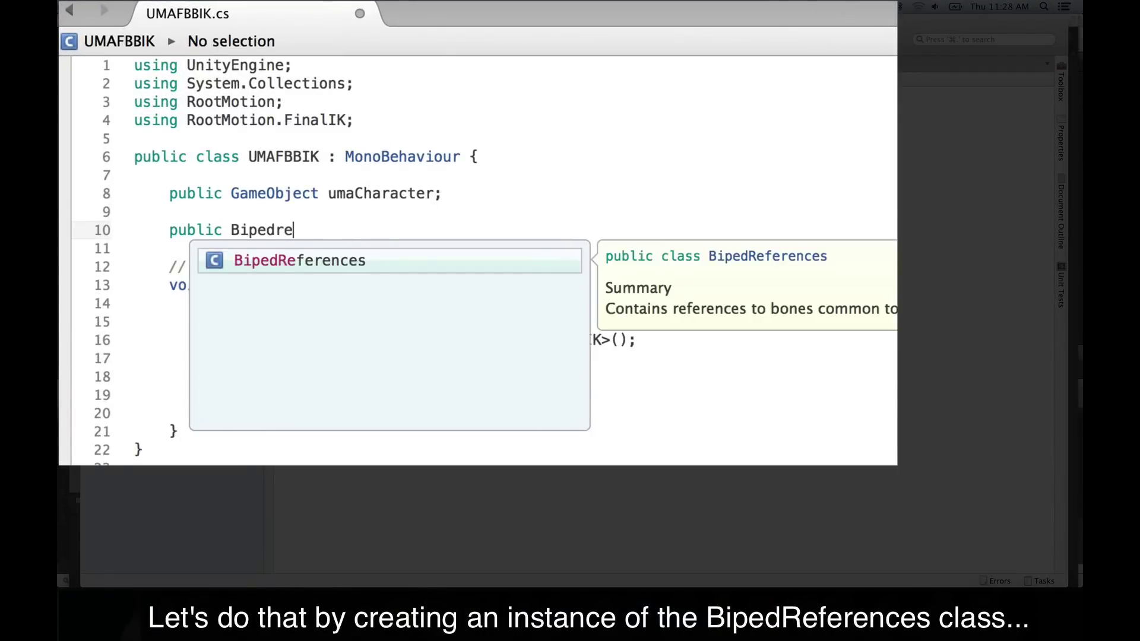
{"action": "key", "text": "Return"}
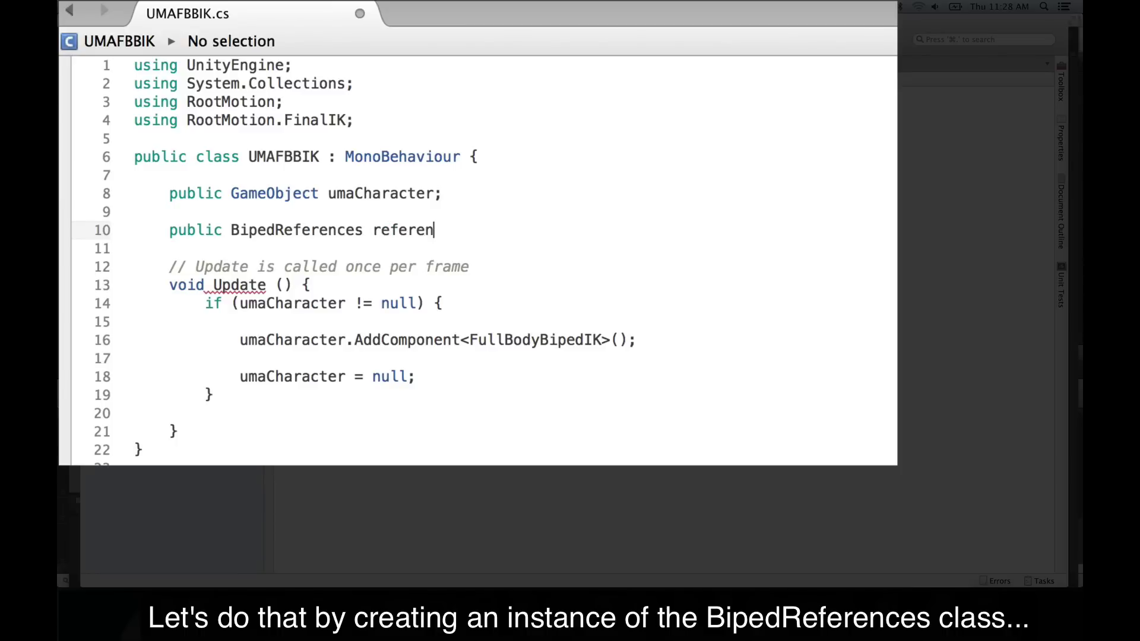
{"action": "key", "text": "super+s"}
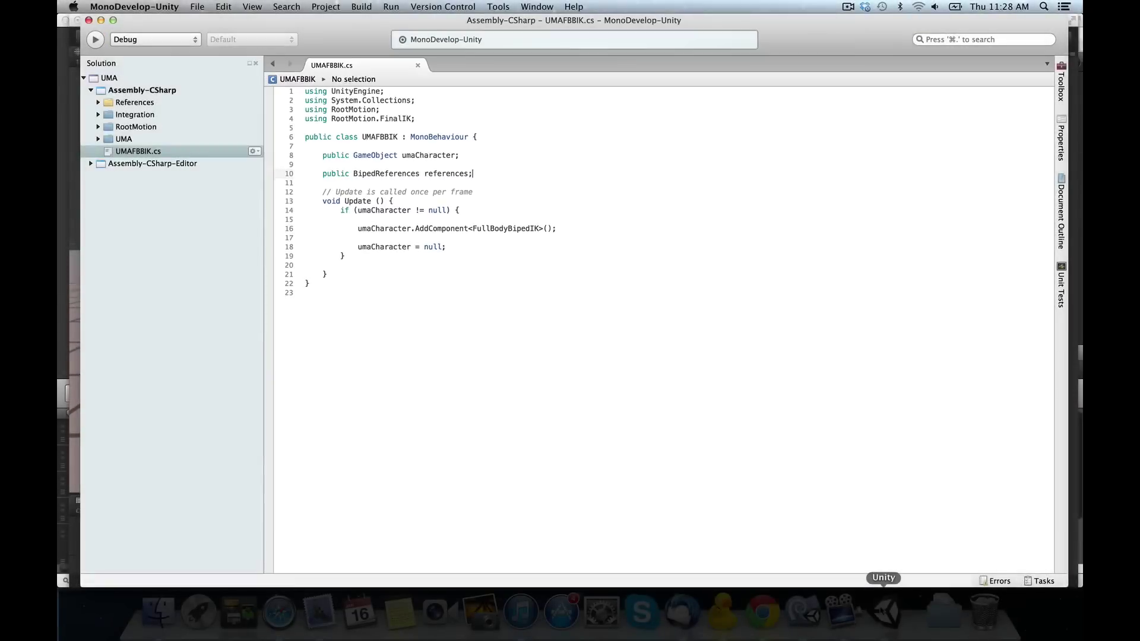
{"action": "left_click", "coordinate": [884, 612]}
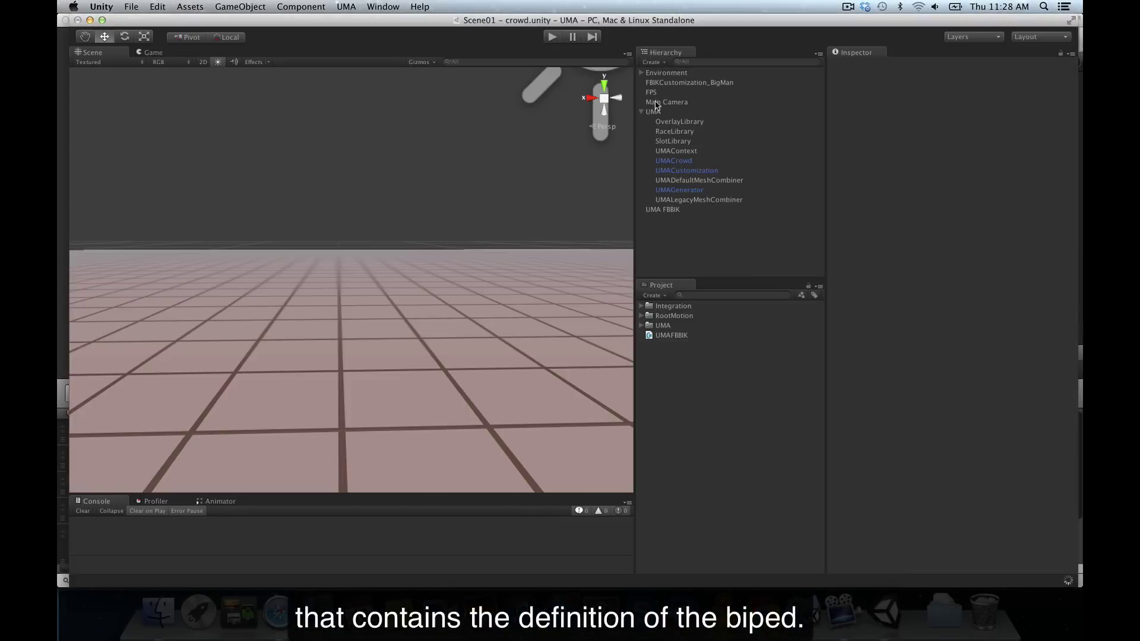
- Select UMA FBBIK, expand its empty References and Spine lists, then return to MonoDevelop
{"action": "left_click", "coordinate": [664, 212]}
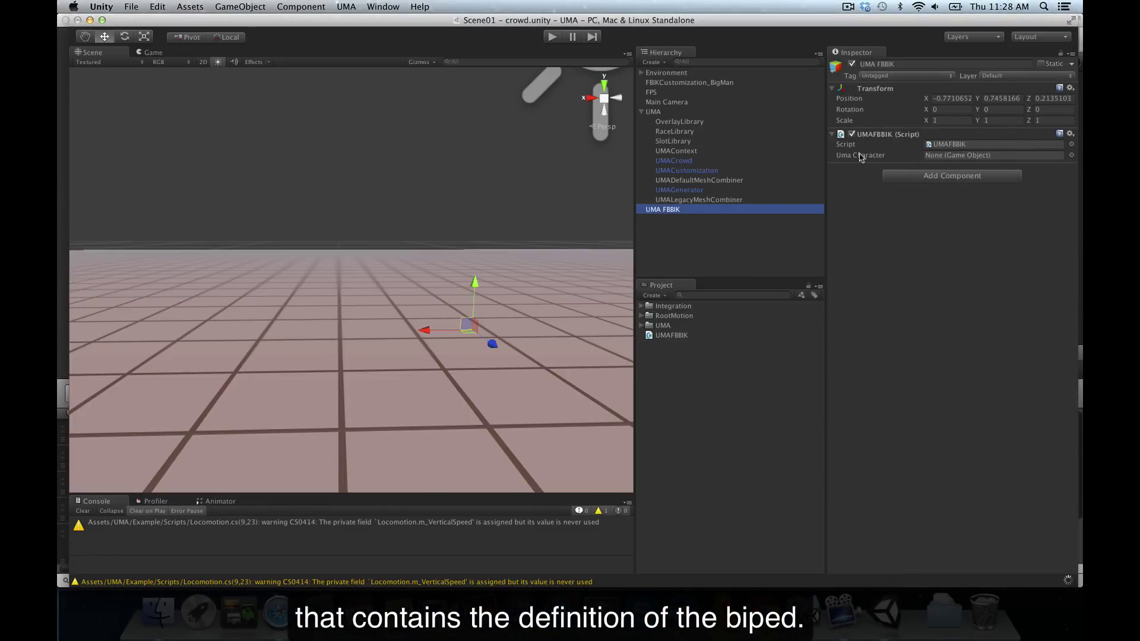
{"action": "left_click", "coordinate": [855, 167]}
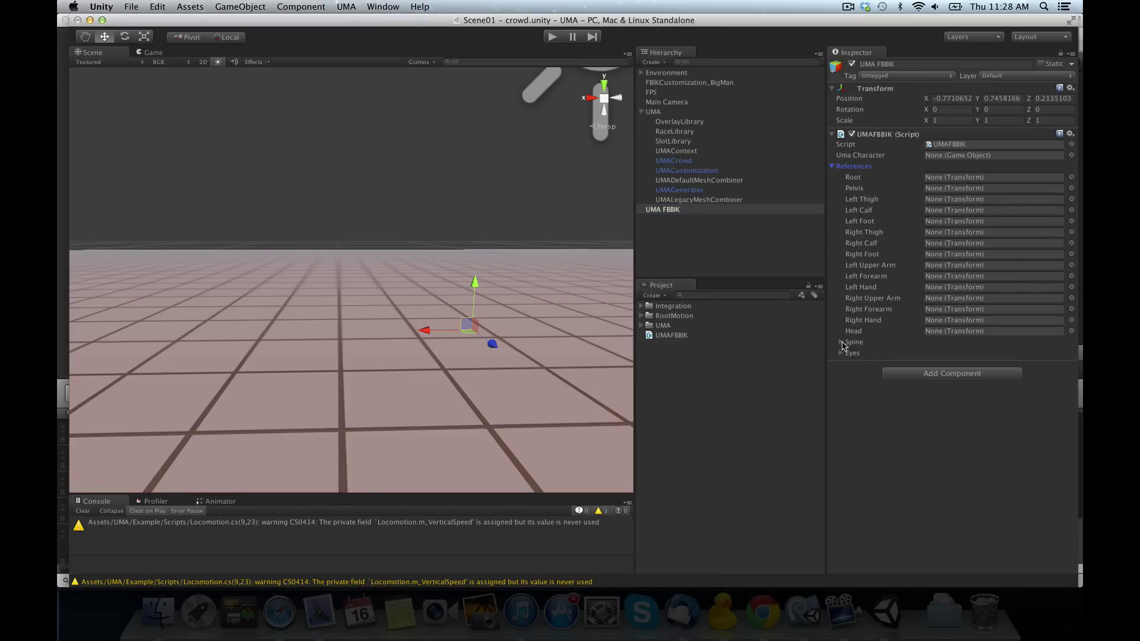
{"action": "left_click", "coordinate": [844, 344]}
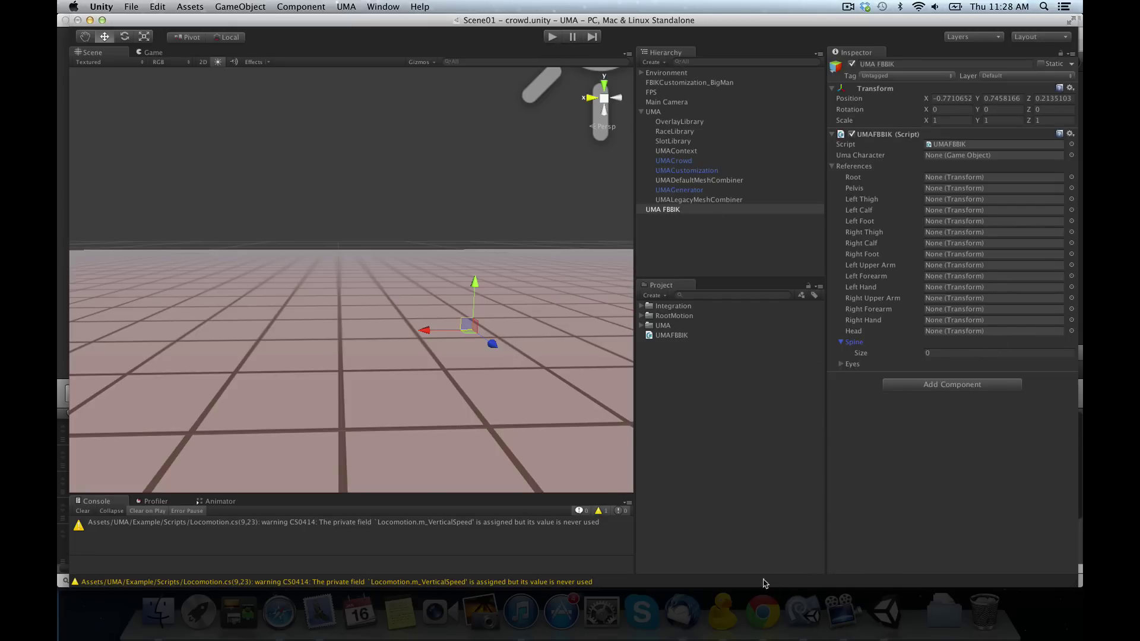
{"action": "left_click", "coordinate": [803, 612]}
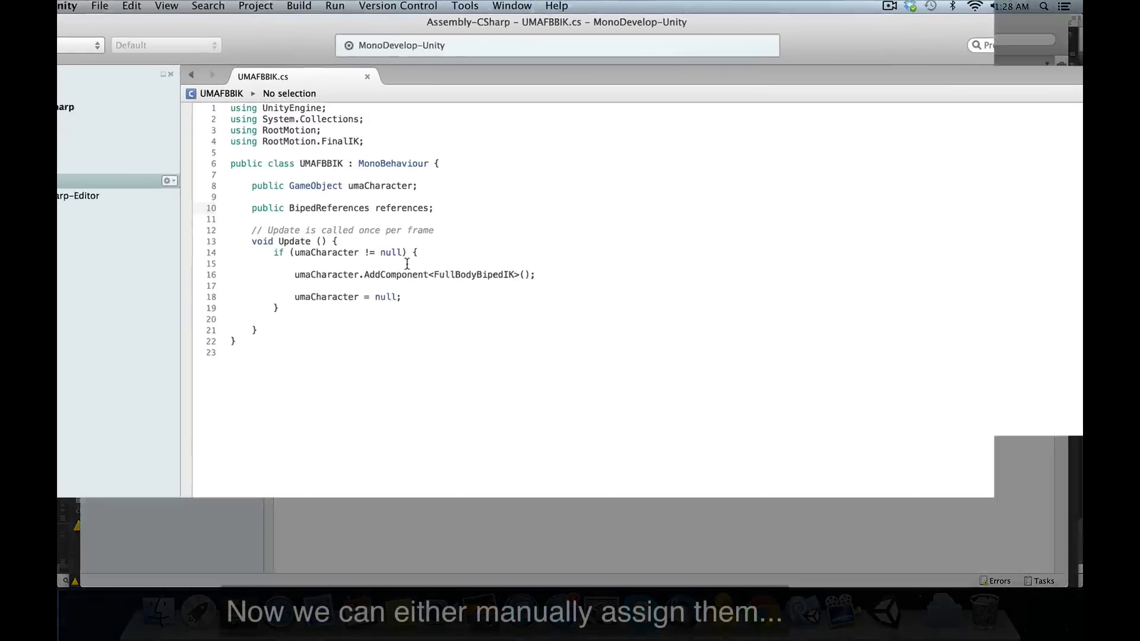
- Insert BipedReferences.AutoDetectReferences(ref references, umaCharacter.transform, AutoDetectParams.Default) before AddComponent
{"action": "left_click", "coordinate": [491, 206]}
{"action": "left_click", "coordinate": [541, 319]}
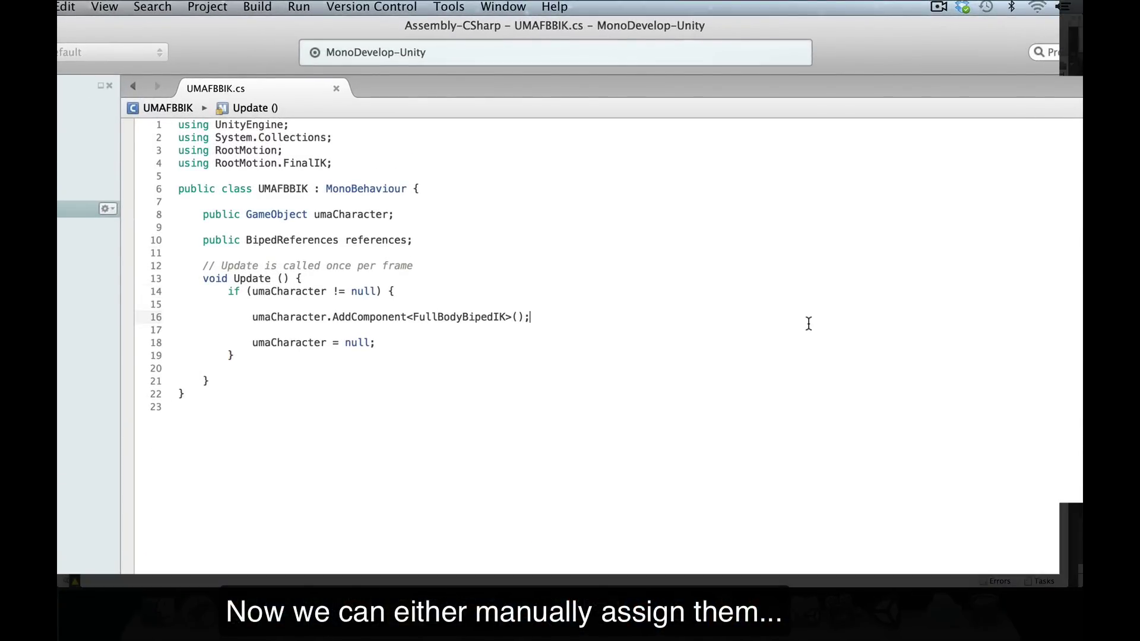
{"action": "key", "text": "Up"}
{"action": "key", "text": "Up"}
{"action": "key", "text": "Return"}
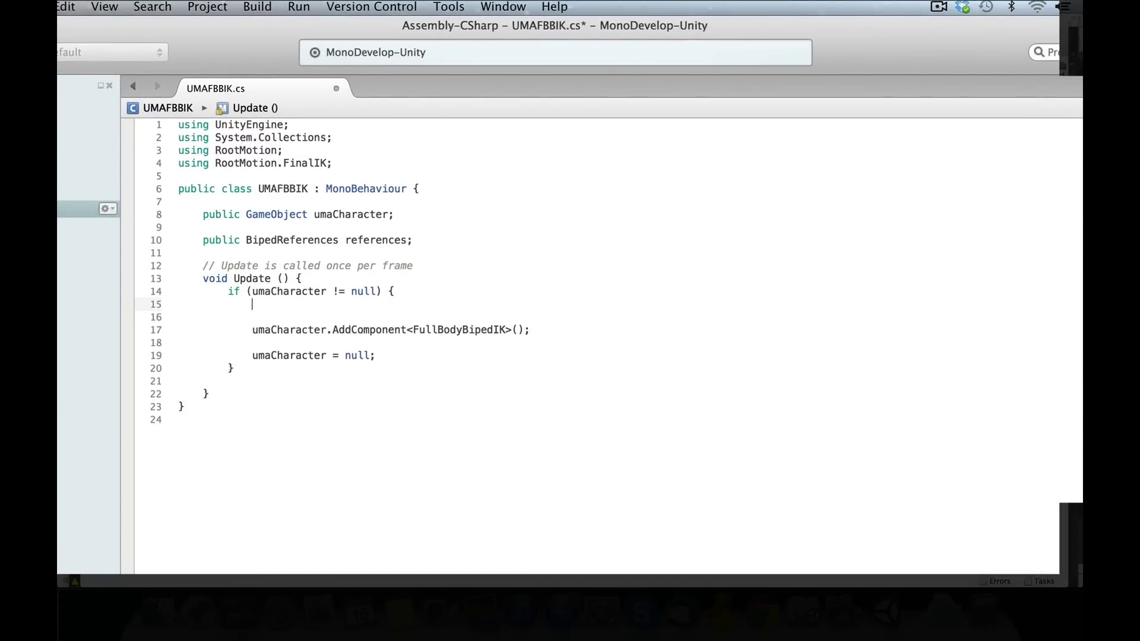
{"action": "key", "text": "Return"}
{"action": "type", "text": "Biped"}
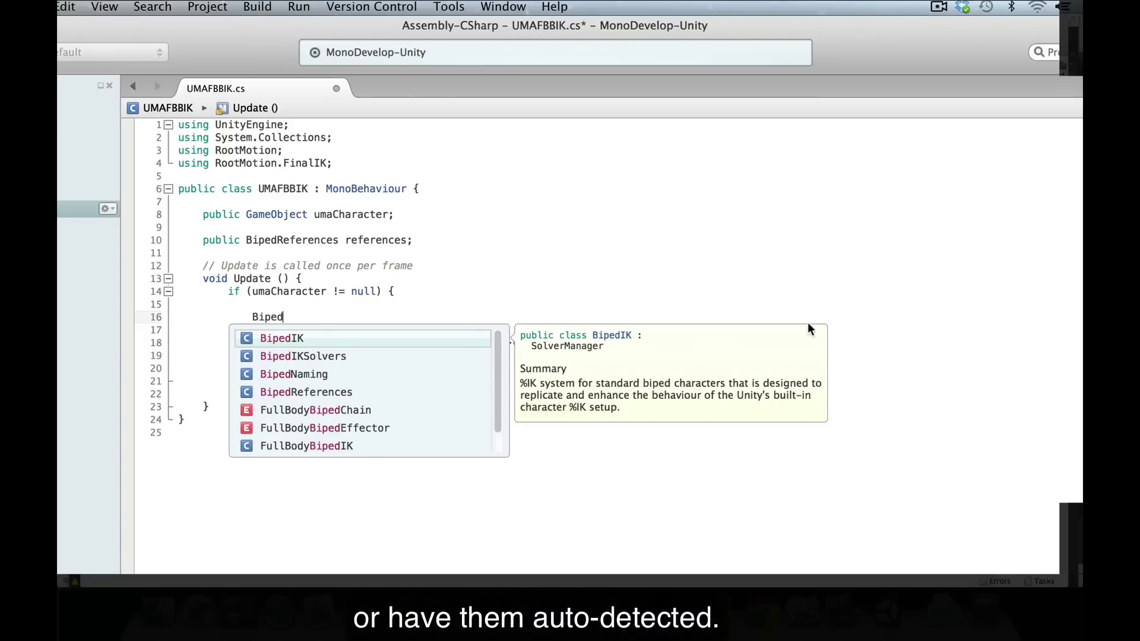
{"action": "type", "text": "Refere"}
{"action": "type", "text": ".au"}
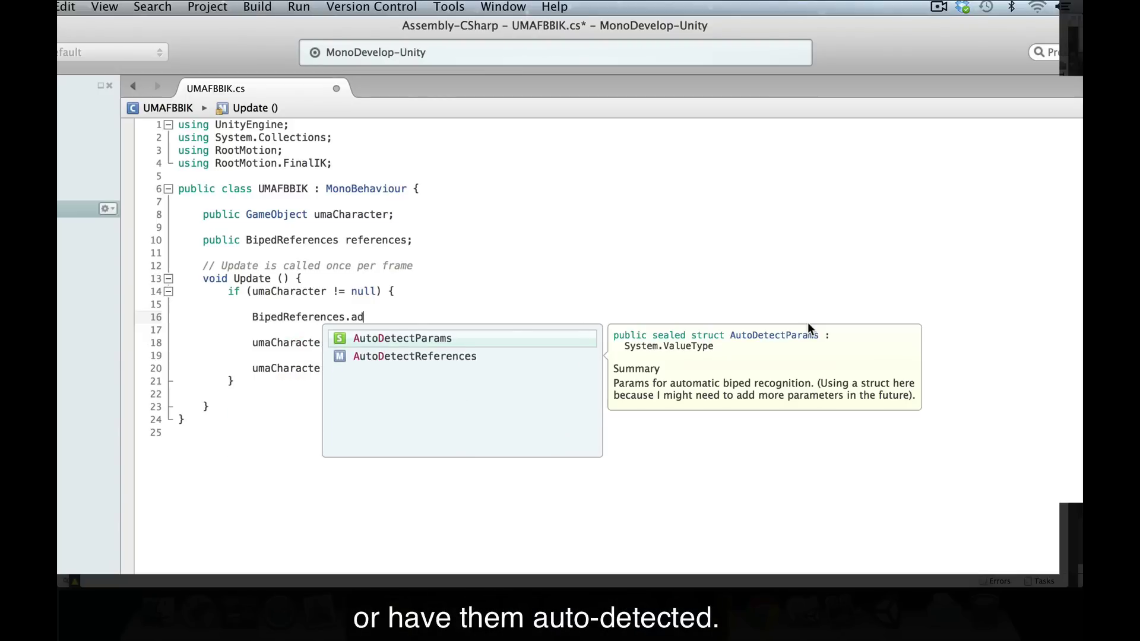
{"action": "key", "text": "BackSpace"}
{"action": "key", "text": "Down"}
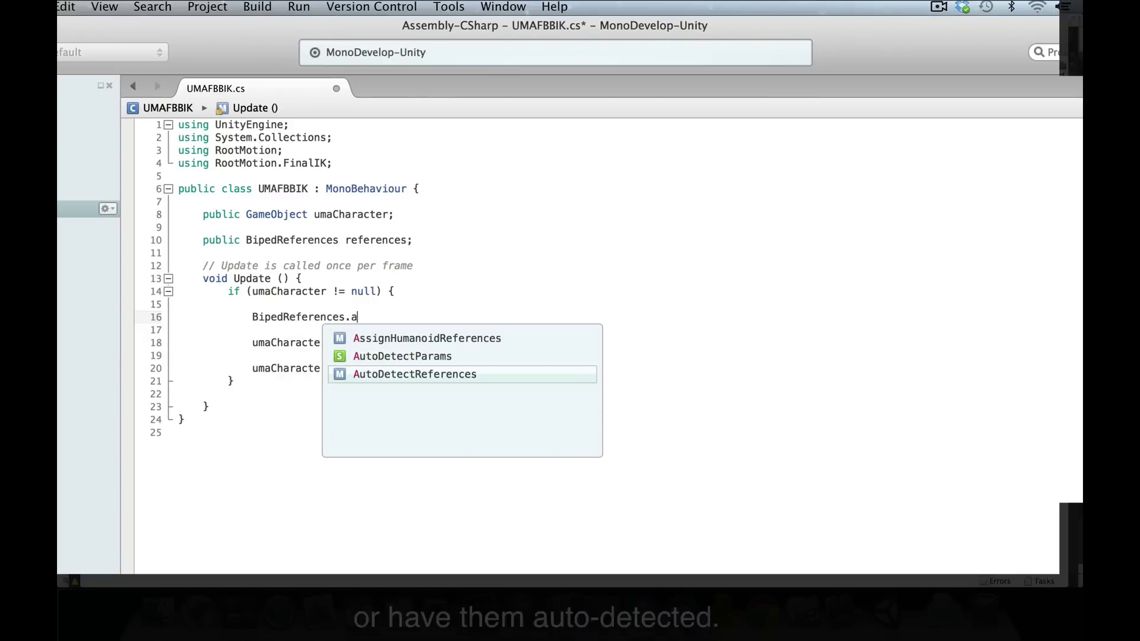
{"action": "key", "text": "Return"}
{"action": "type", "text": "("}
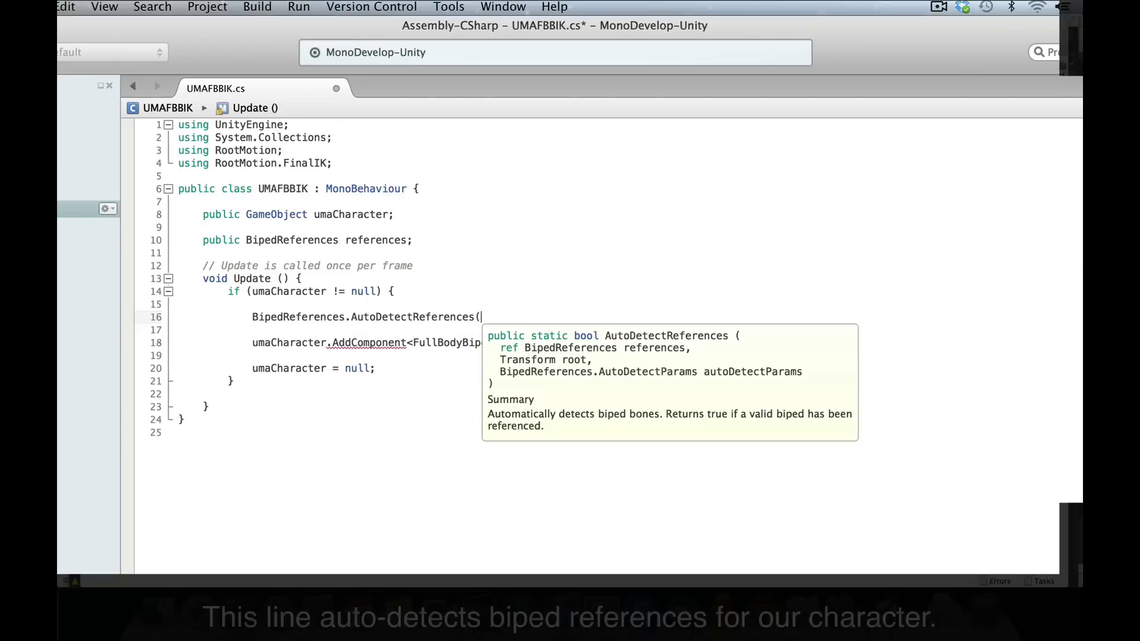
{"action": "type", "text": "ref"}
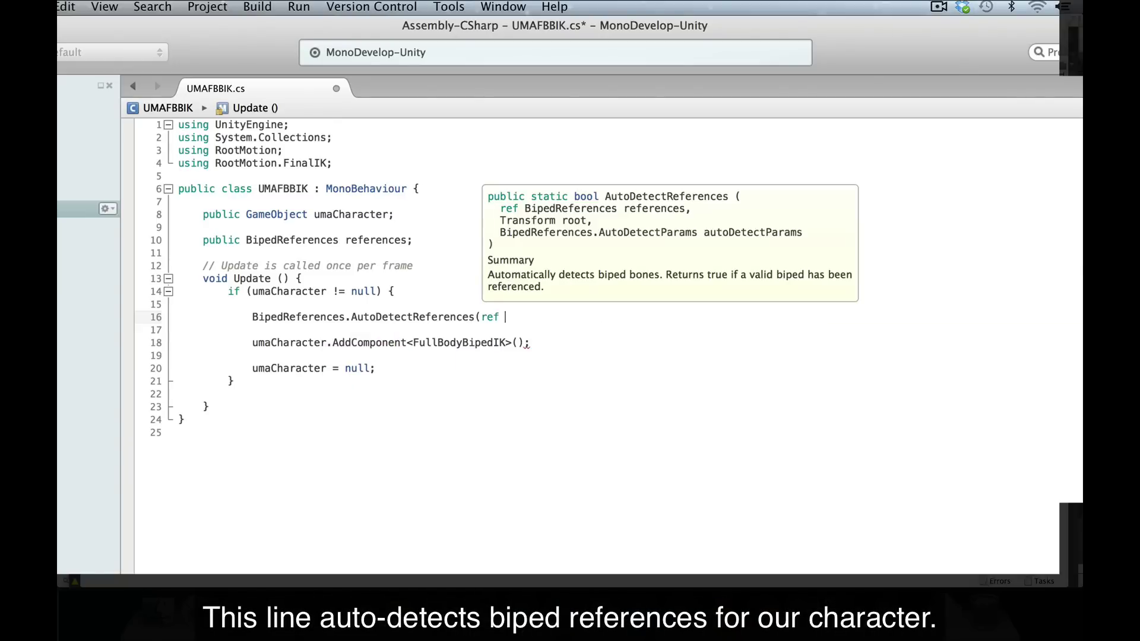
{"action": "type", "text": " references,"}
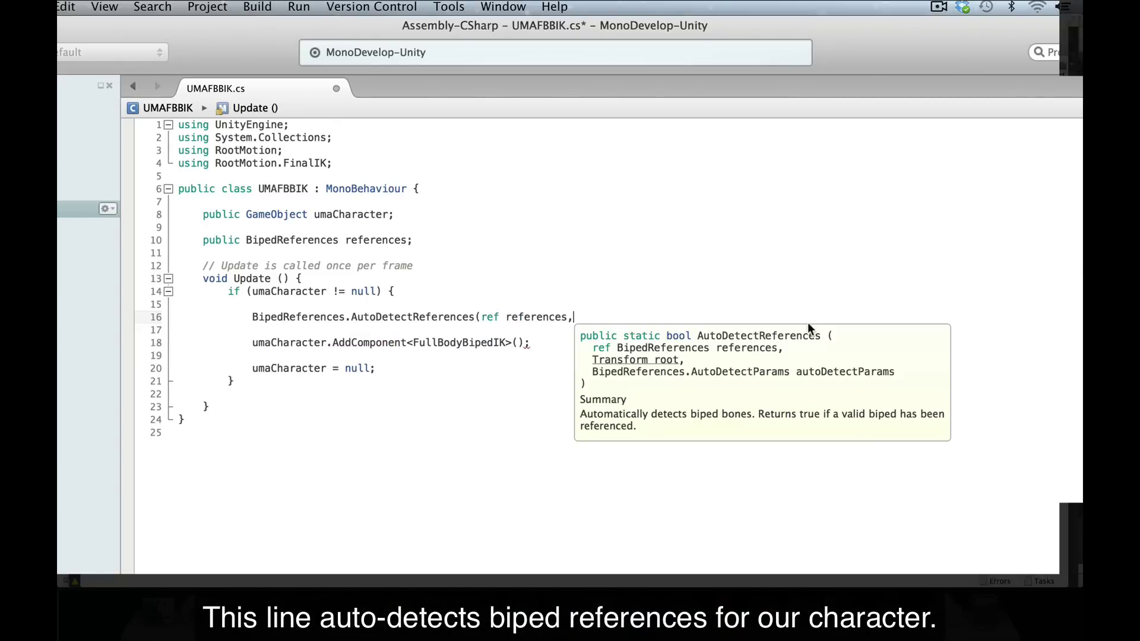
{"action": "type", "text": " uma"}
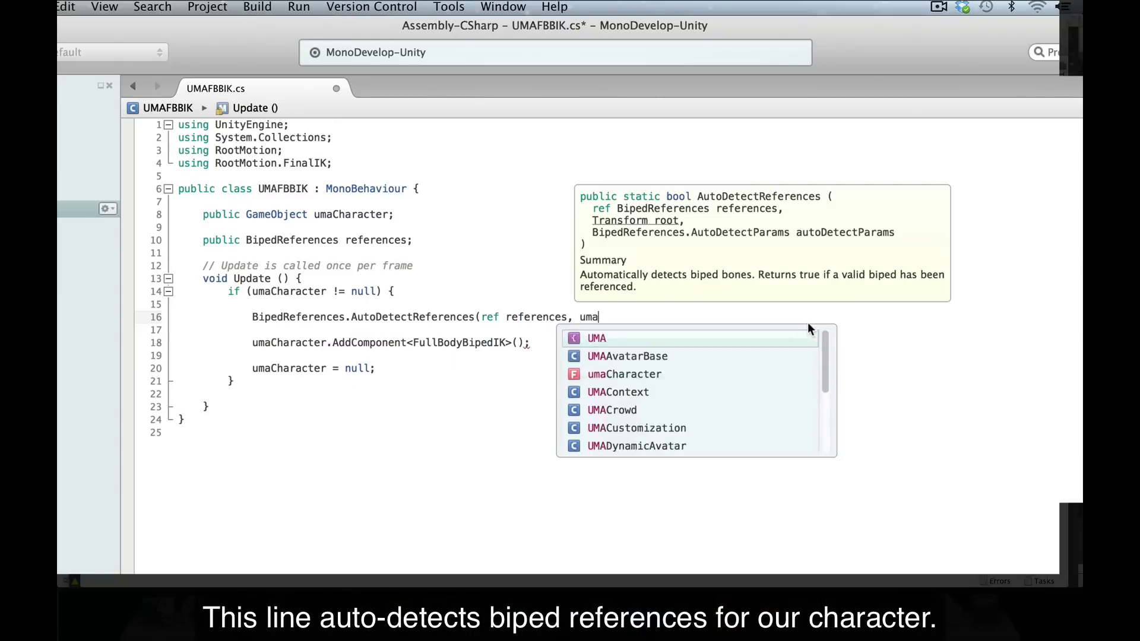
{"action": "type", "text": "ch."}
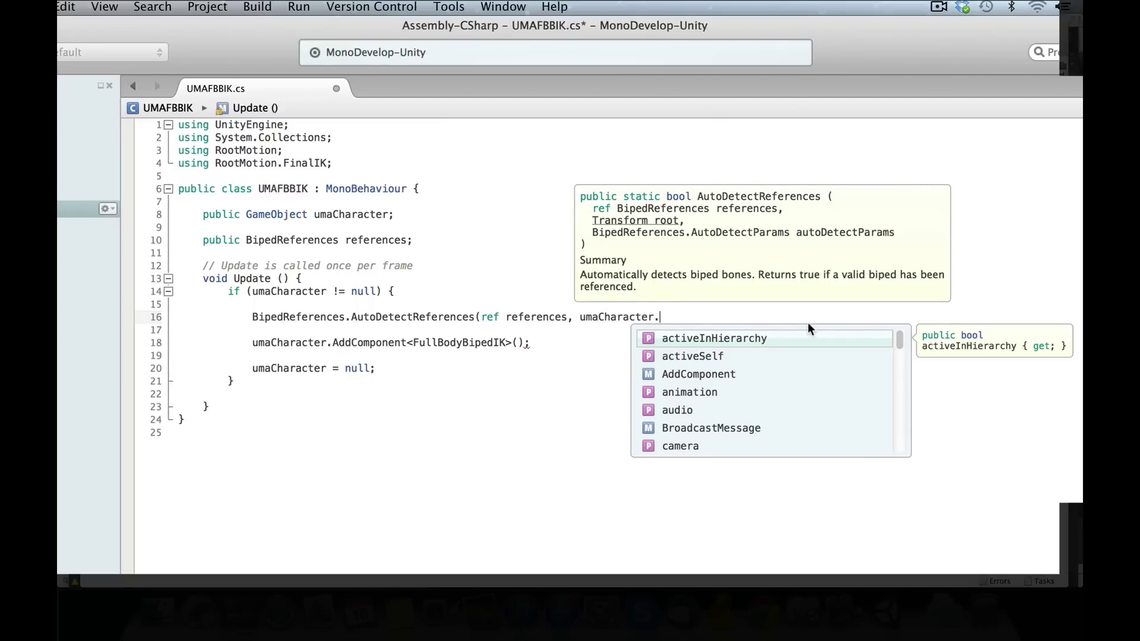
{"action": "type", "text": "t"}
{"action": "key", "text": "Return"}
{"action": "type", "text": ", "}
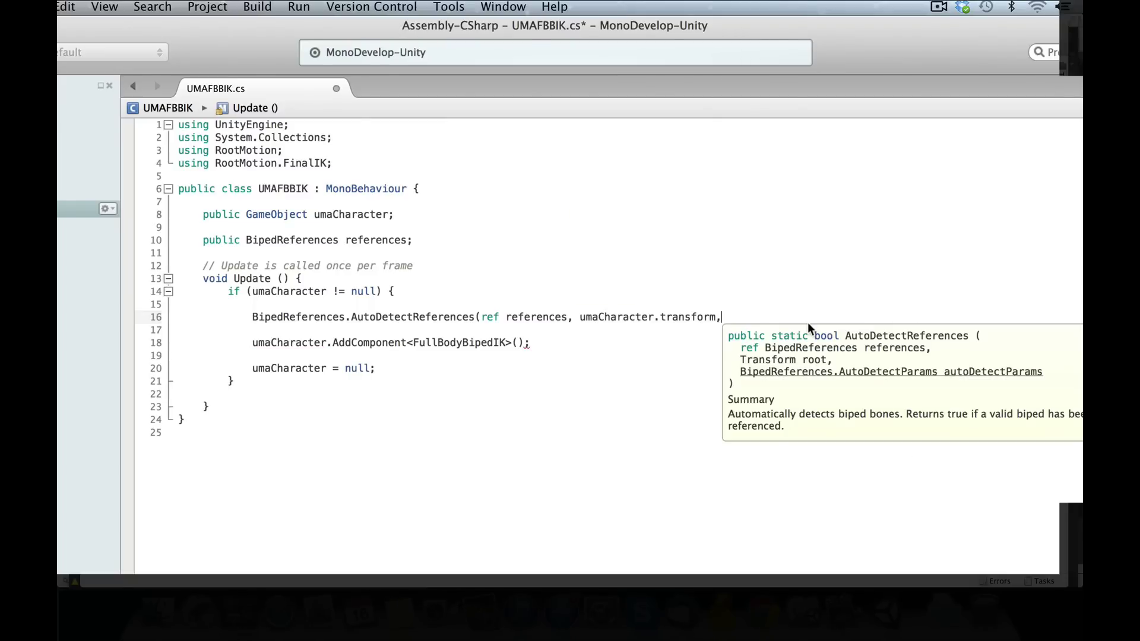
{"action": "type", "text": "BipedReferences"}
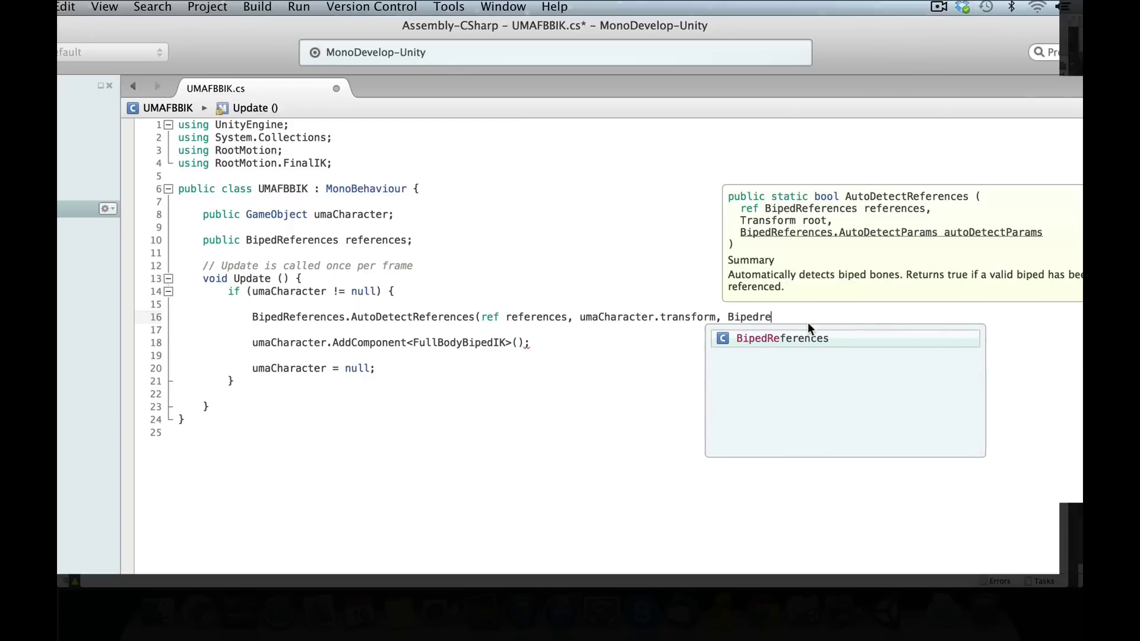
{"action": "type", "text": ".au"}
{"action": "key", "text": "Return"}
{"action": "type", "text": ".d"}
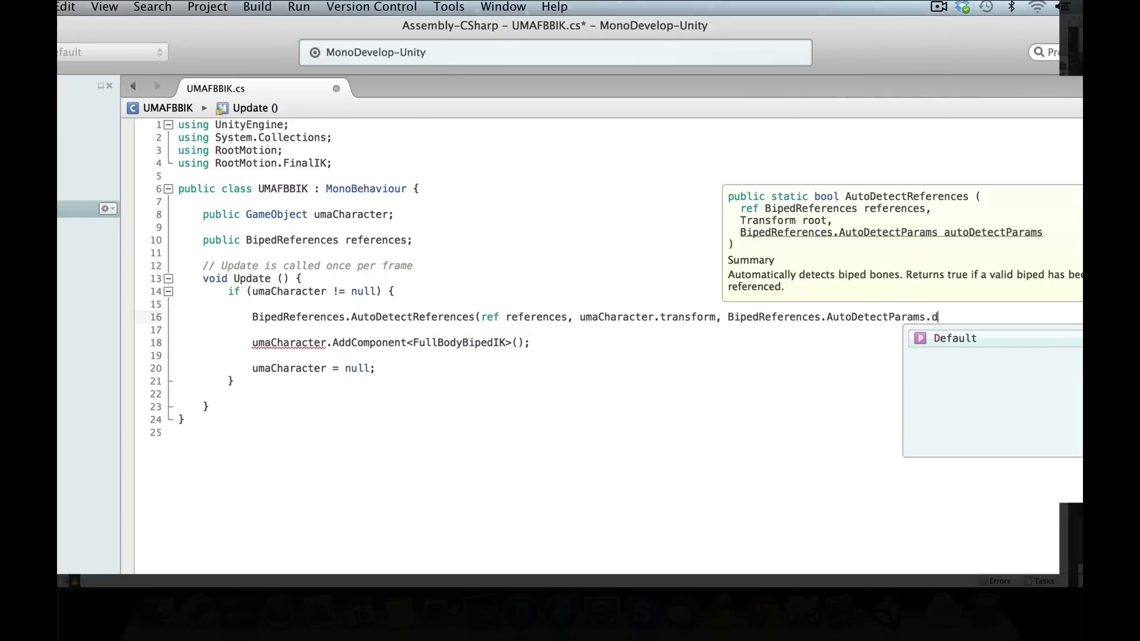
{"action": "key", "text": "Return"}
{"action": "type", "text": ");"}
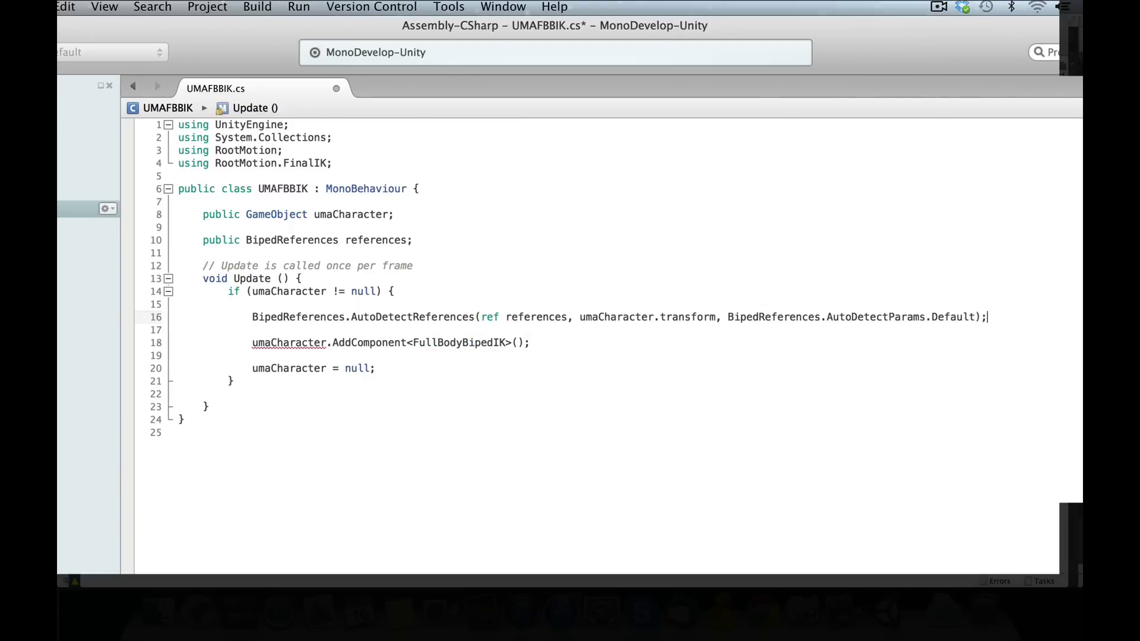
- Tidy the blank lines and begin a new umaCharacter statement below the AddComponent line
{"action": "left_click", "coordinate": [228, 330]}
{"action": "key", "text": "BackSpace"}
{"action": "key", "text": "BackSpace"}
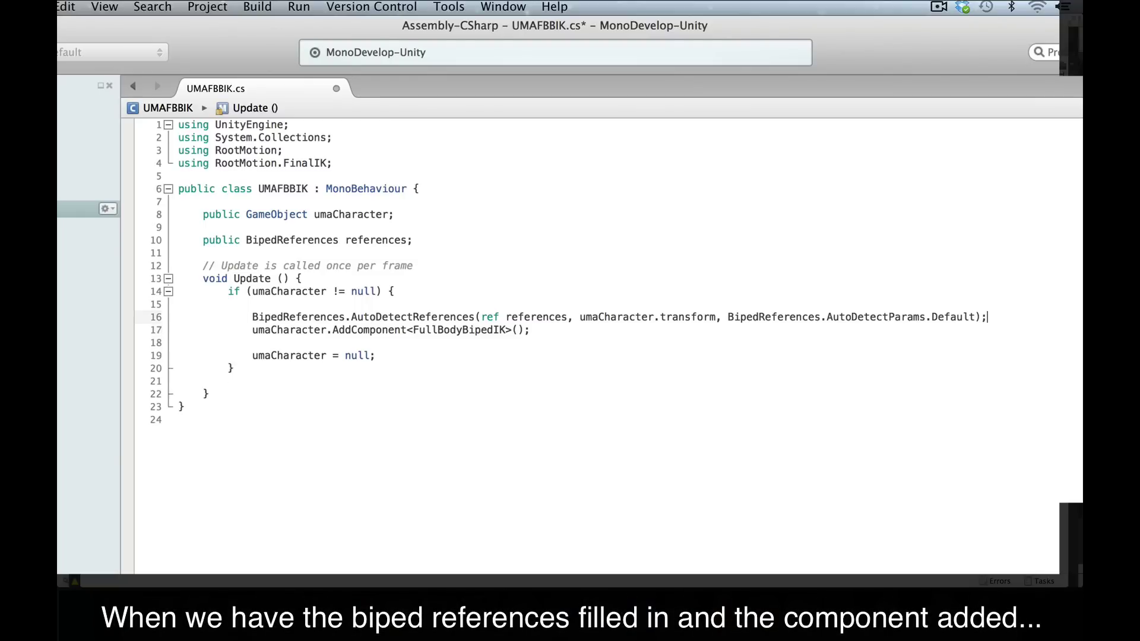
{"action": "key", "text": "Return"}
{"action": "key", "text": "Return"}
{"action": "key", "text": "Up"}
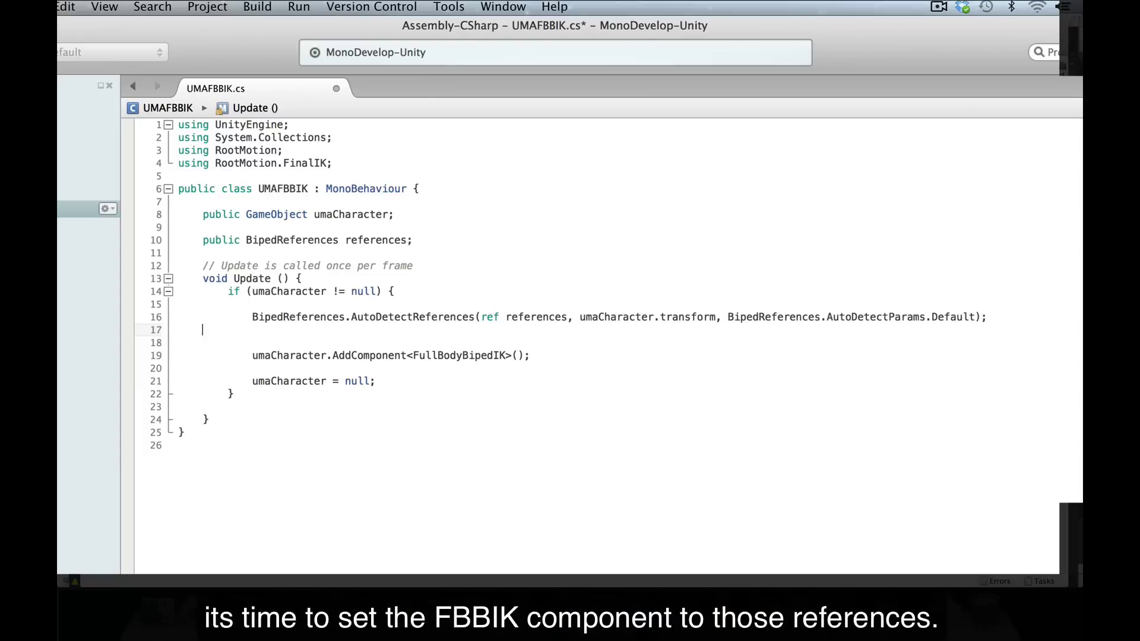
{"action": "key", "text": "BackSpace"}
{"action": "left_click", "coordinate": [549, 343]}
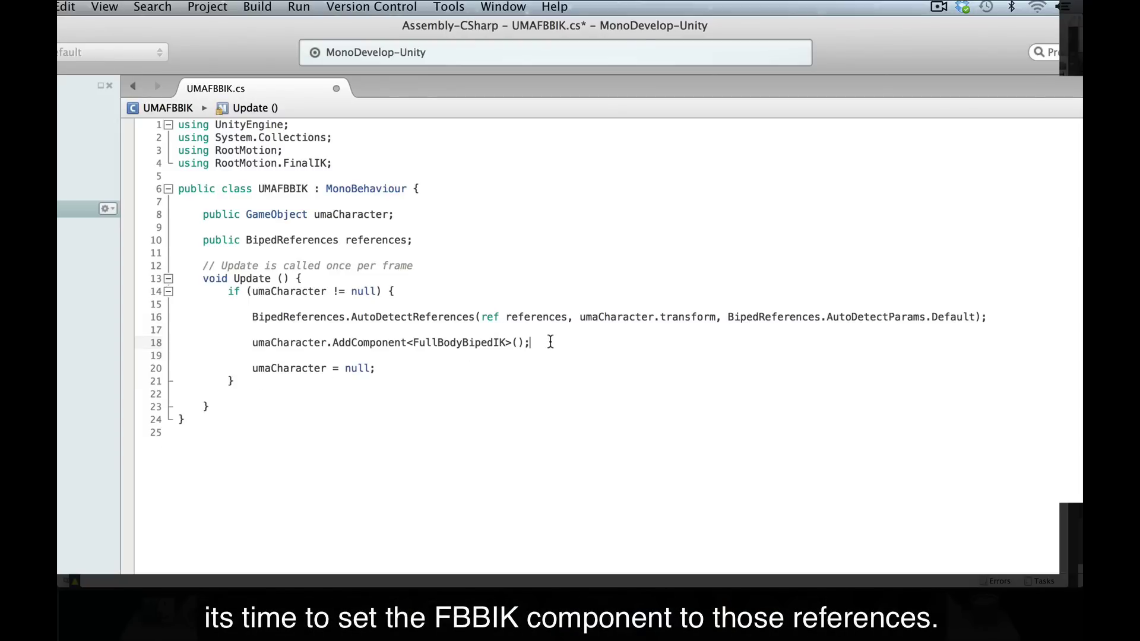
{"action": "key", "text": "Return"}
{"action": "key", "text": "Return"}
{"action": "type", "text": "umaC"}
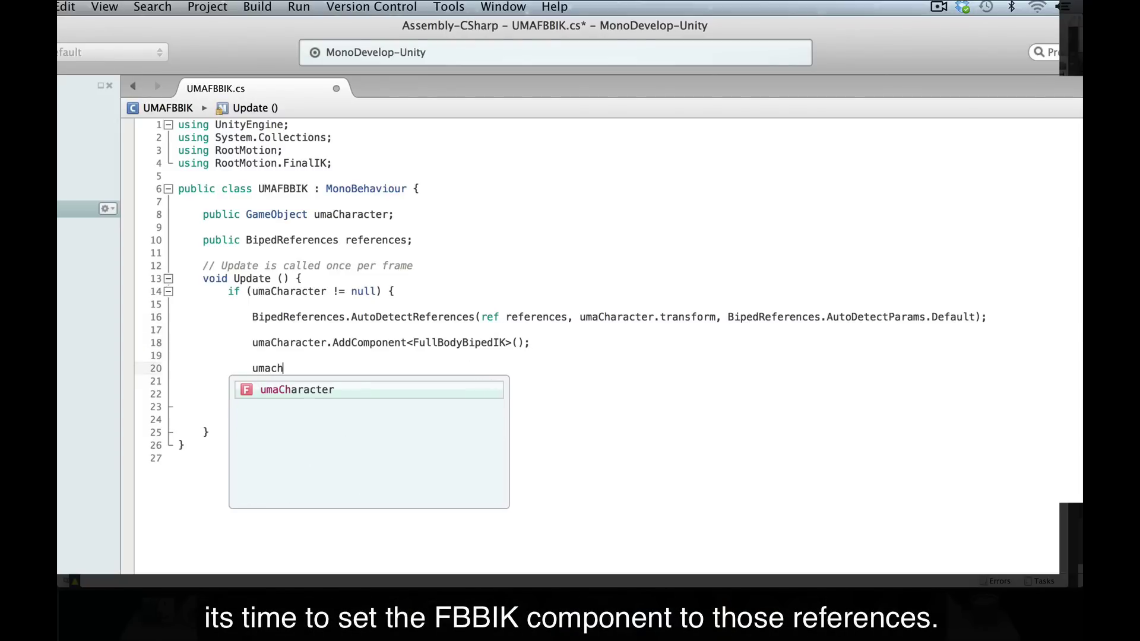
{"action": "key", "text": "Return"}
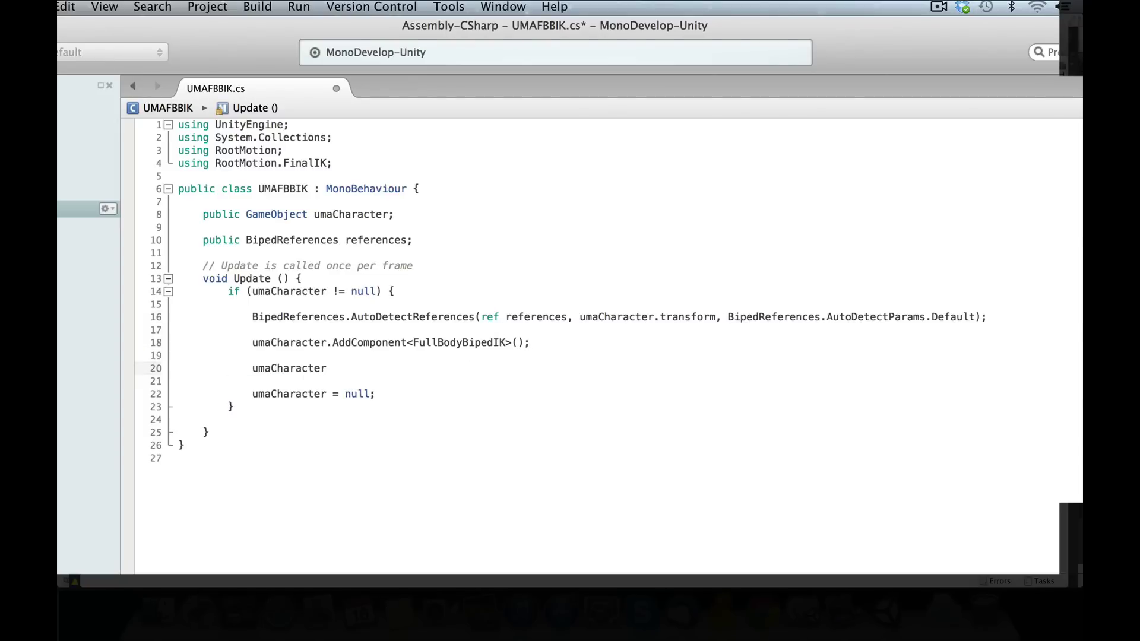
- Declare a private FullBodyBipedIK ik field below the references field
{"action": "type", "text": "."}
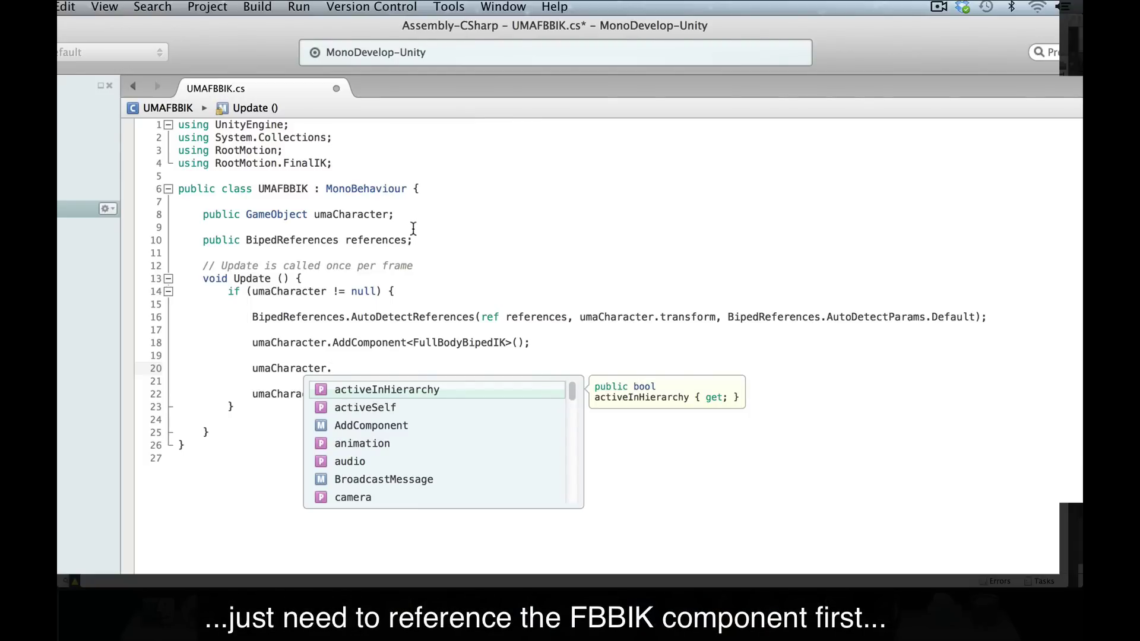
{"action": "left_click", "coordinate": [415, 240]}
{"action": "key", "text": "Return"}
{"action": "key", "text": "Return"}
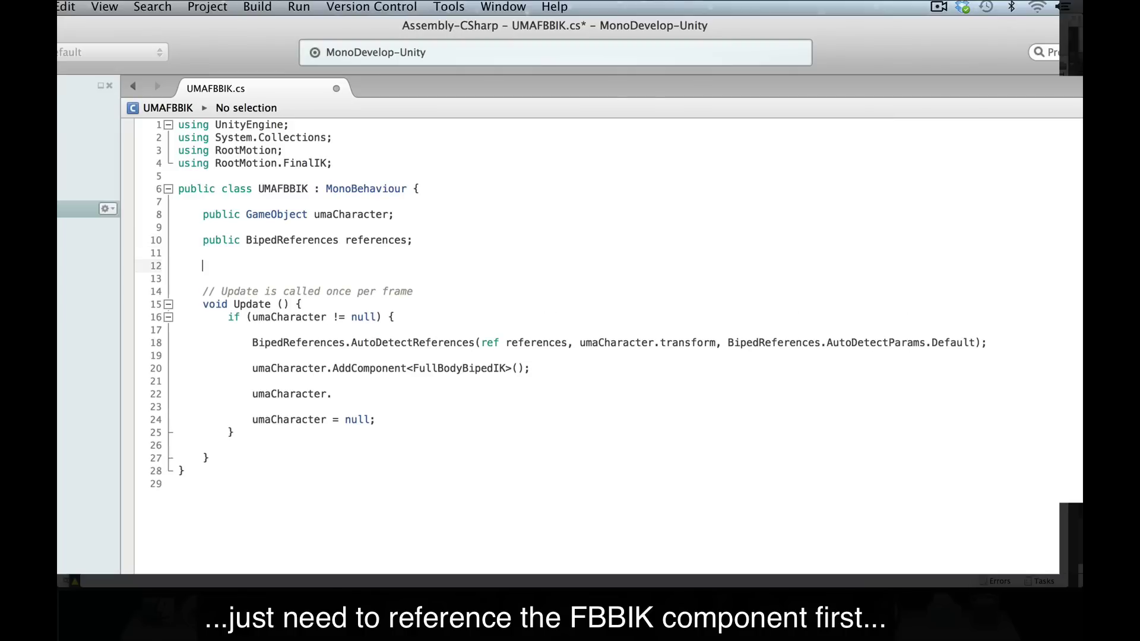
{"action": "type", "text": "private "}
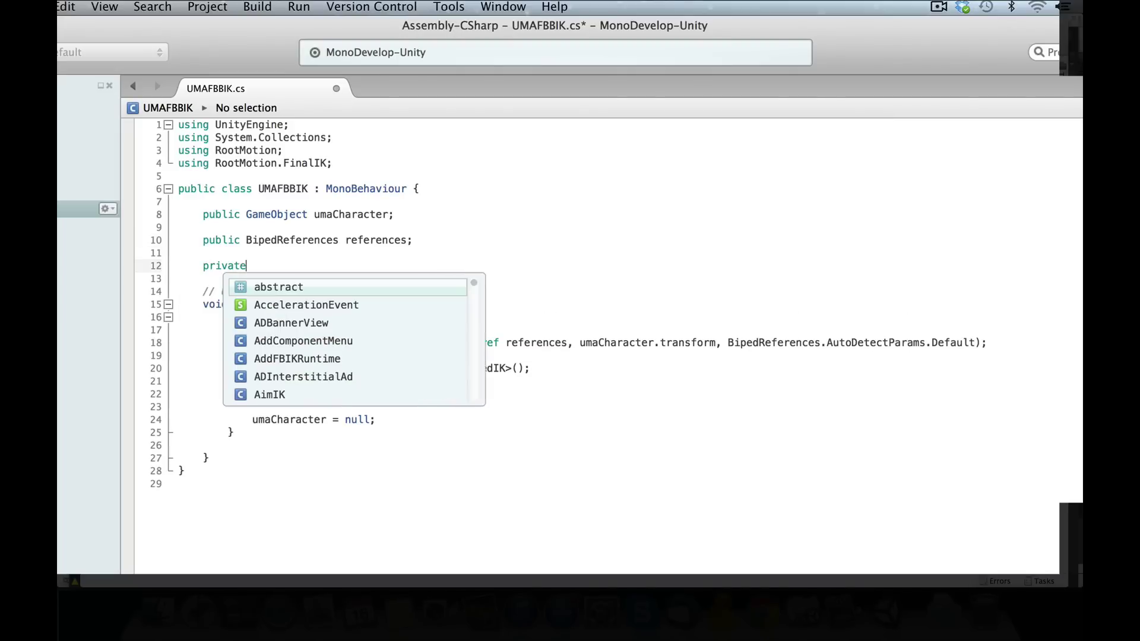
{"action": "type", "text": "Full"}
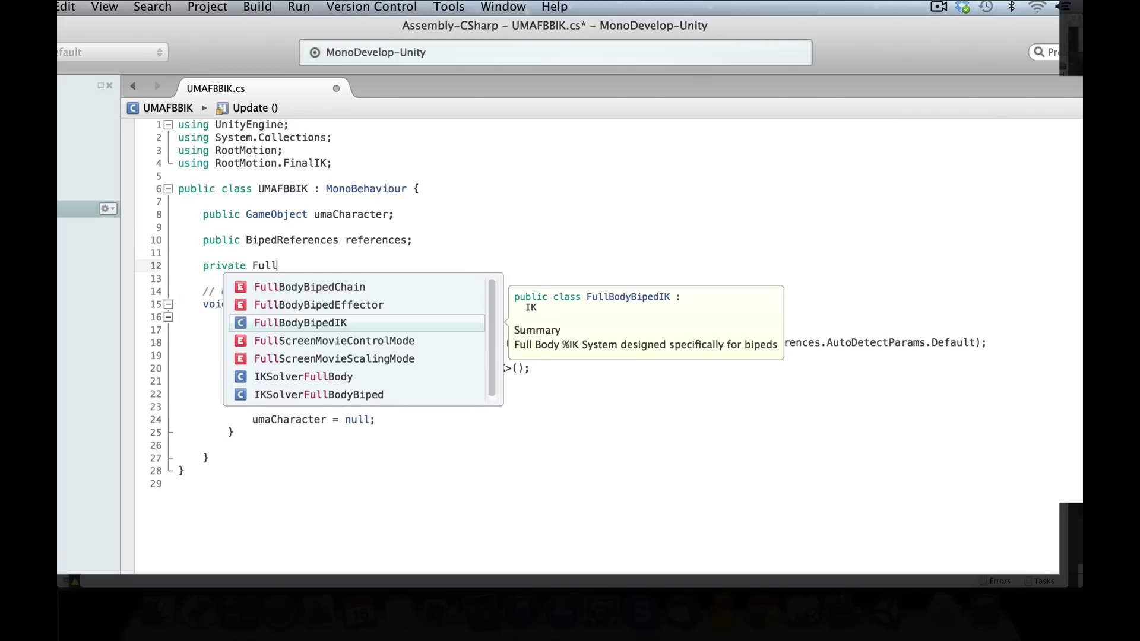
{"action": "key", "text": "Escape"}
{"action": "key", "text": "ctrl+space"}
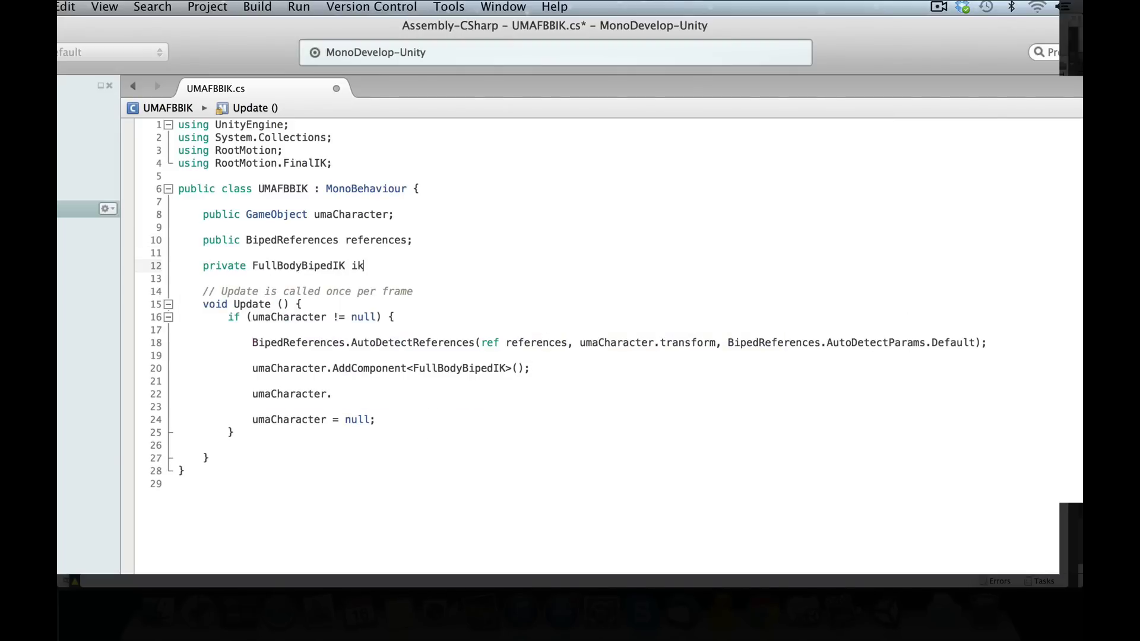
{"action": "type", "text": ";"}
- Assign the added component to ik, call ik.SetReferences(references, null), and save
{"action": "left_click", "coordinate": [252, 369]}
{"action": "type", "text": "ik ="}
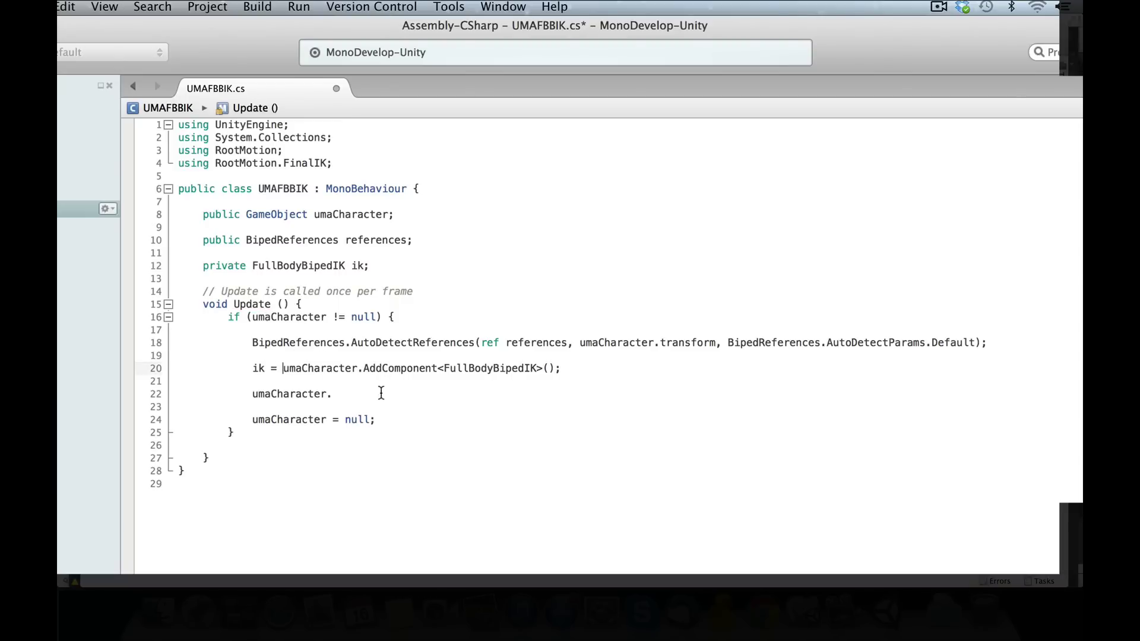
{"action": "left_click_drag", "start_coordinate": [251, 394], "coordinate": [369, 394]}
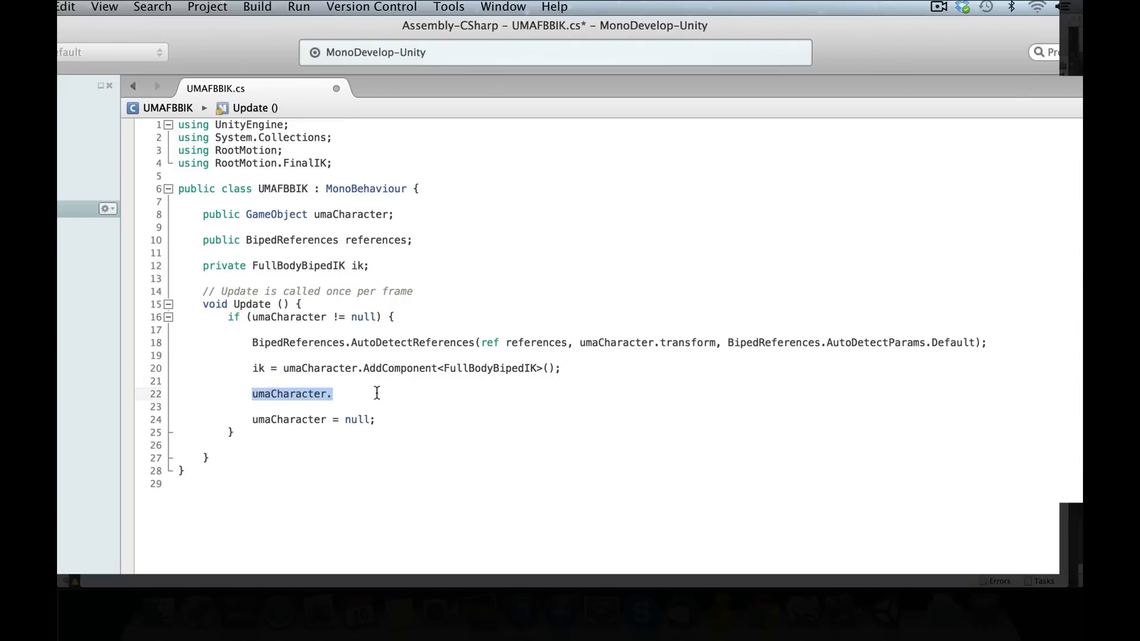
{"action": "type", "text": "ik."}
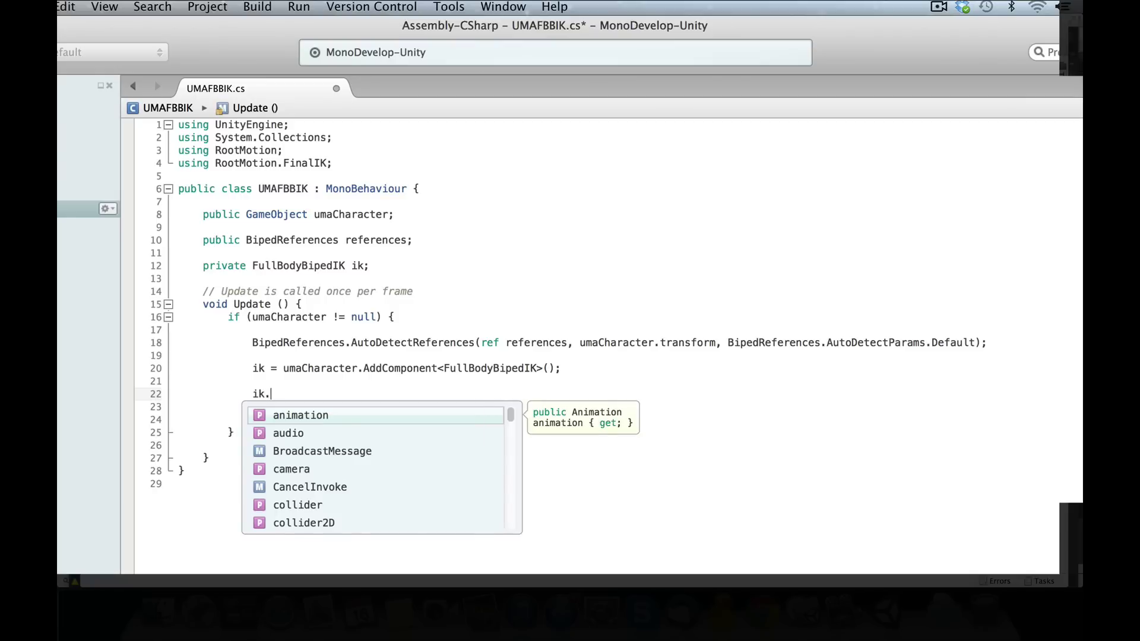
{"action": "type", "text": "setre("}
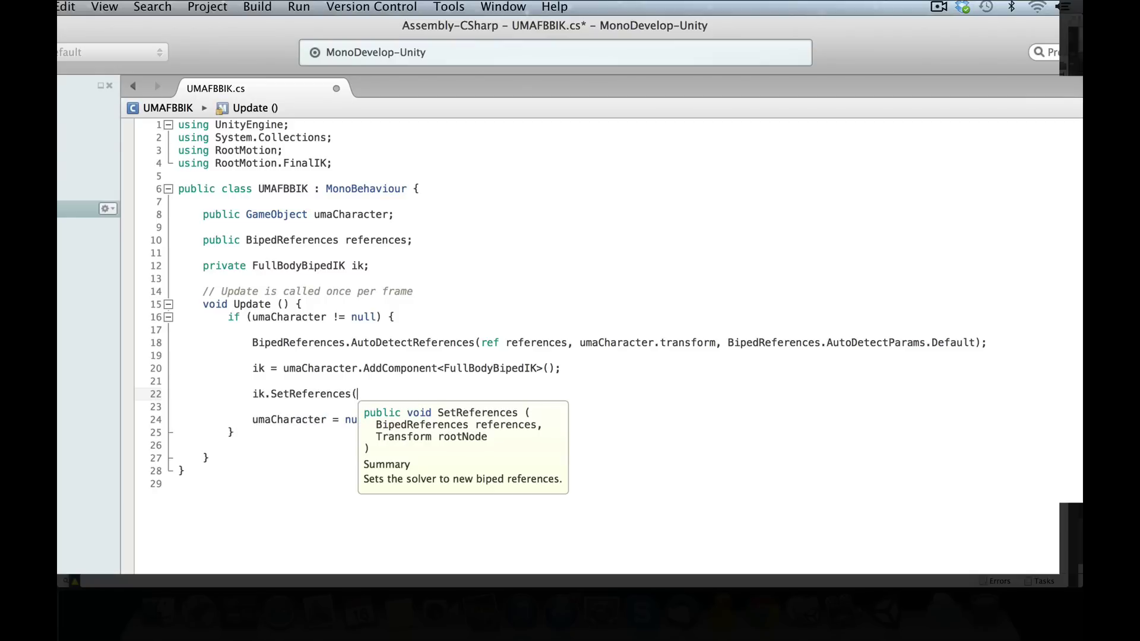
{"action": "type", "text": "referen"}
{"action": "key", "text": "Return"}
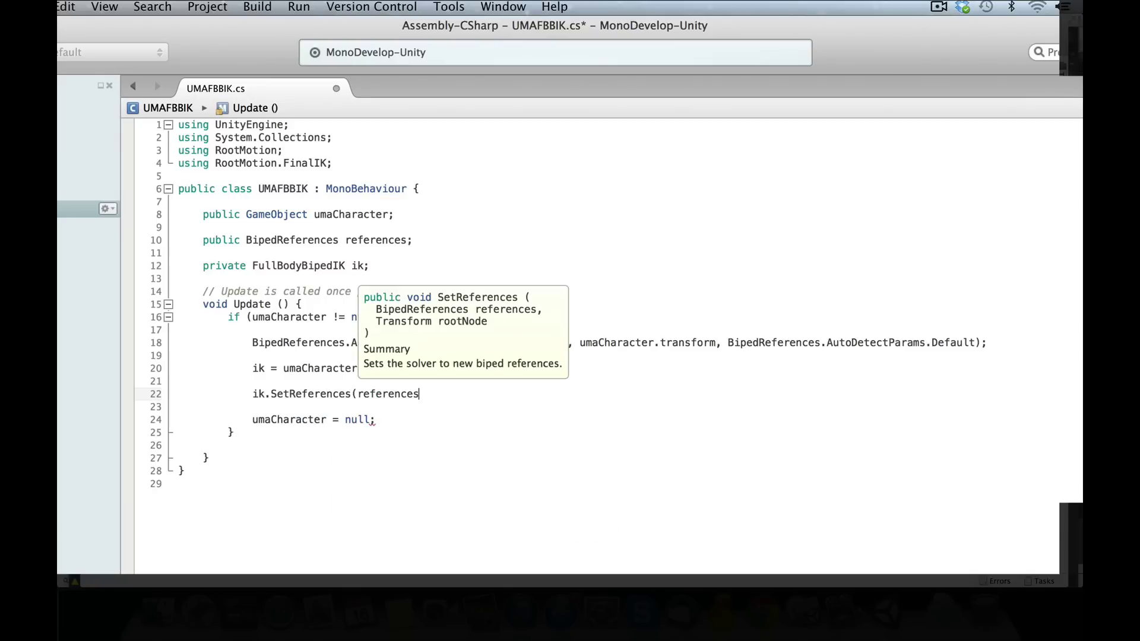
{"action": "type", "text": ", "}
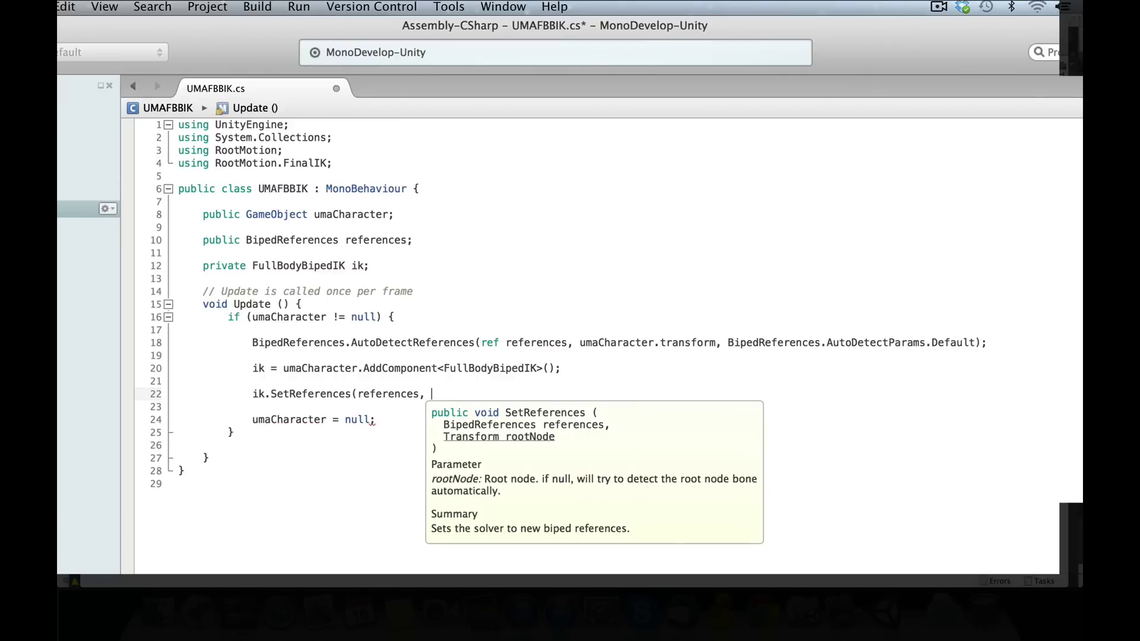
{"action": "type", "text": "nul"}
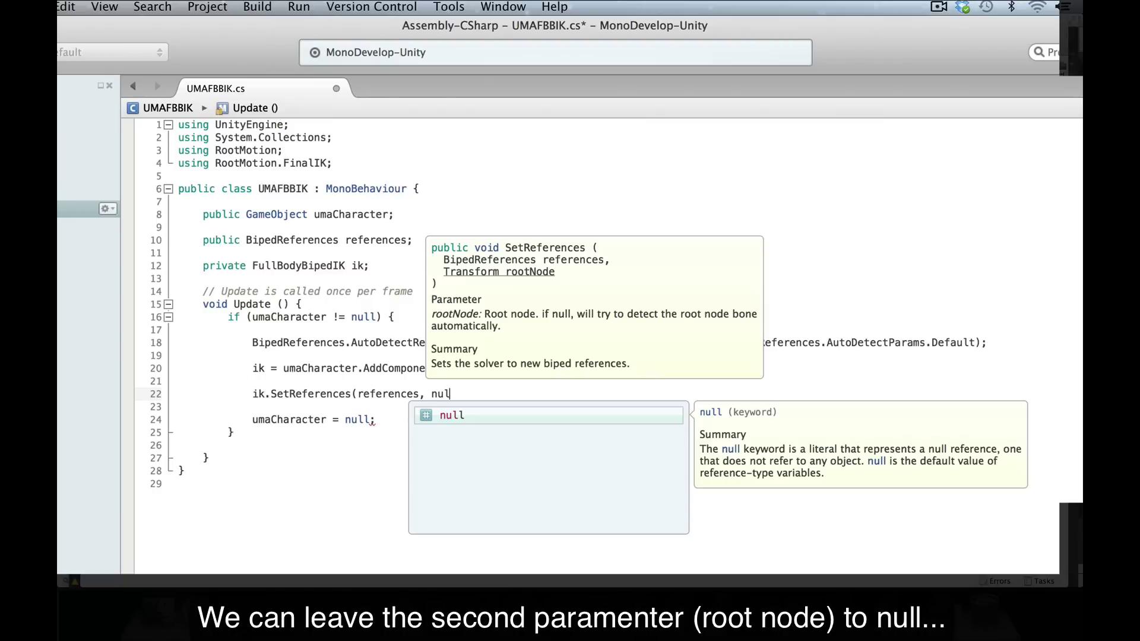
{"action": "type", "text": "l);"}
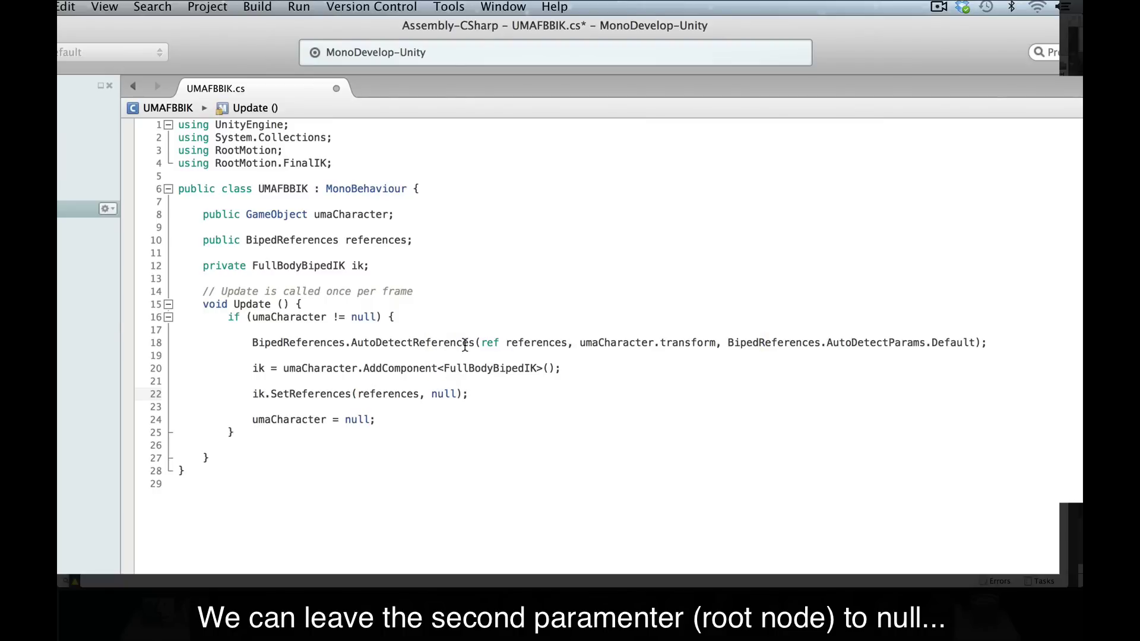
{"action": "key", "text": "super+s"}
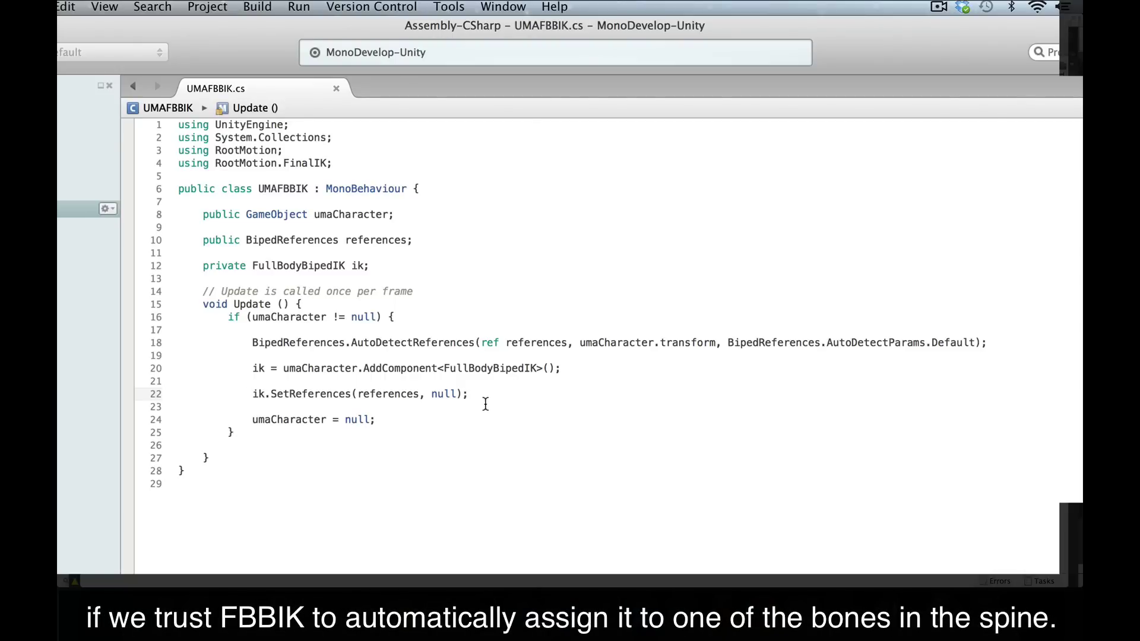
{"action": "key", "text": "super+Tab"}
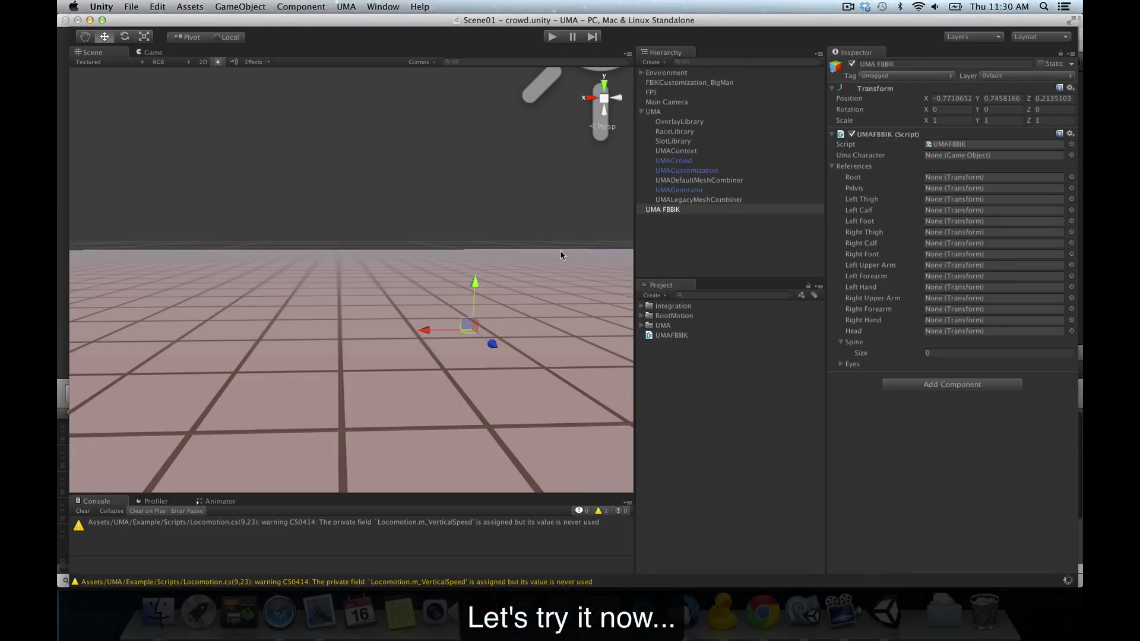
- Enter Play mode, assign Male_Unified as the Uma Character, and select it
{"action": "left_click", "coordinate": [554, 37]}
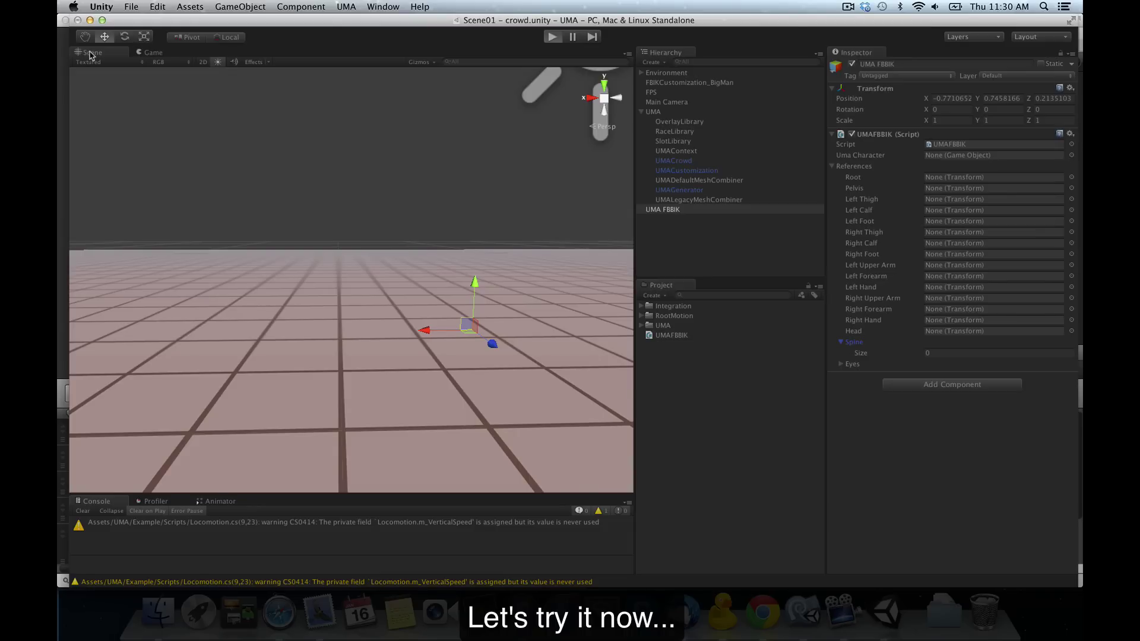
{"action": "left_click", "coordinate": [91, 53]}
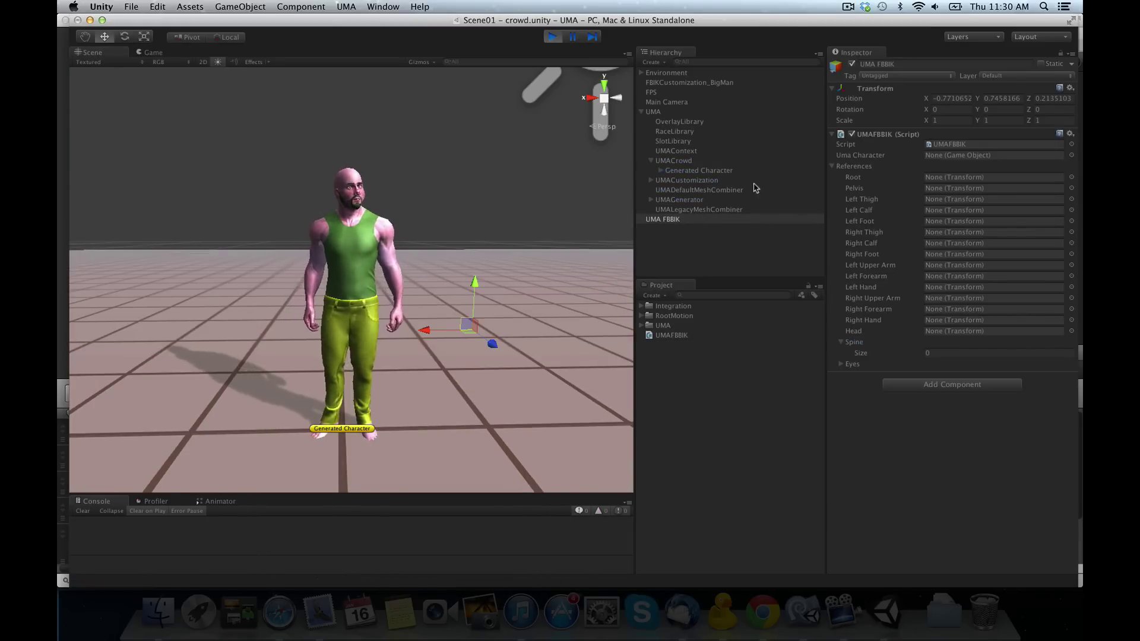
{"action": "left_click", "coordinate": [660, 171]}
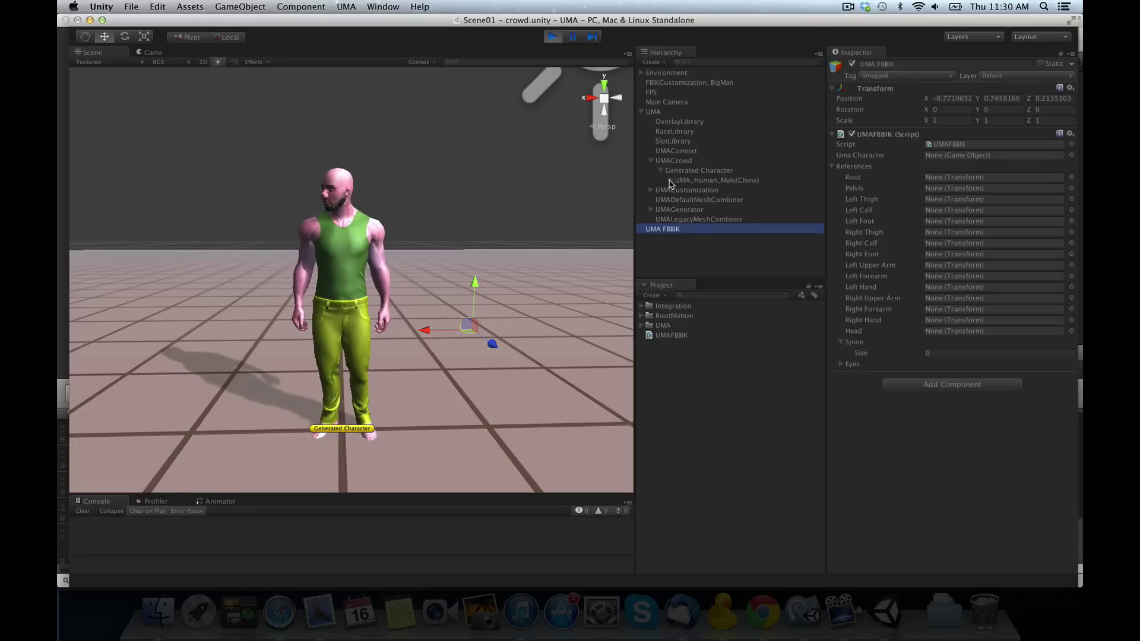
{"action": "left_click", "coordinate": [670, 181]}
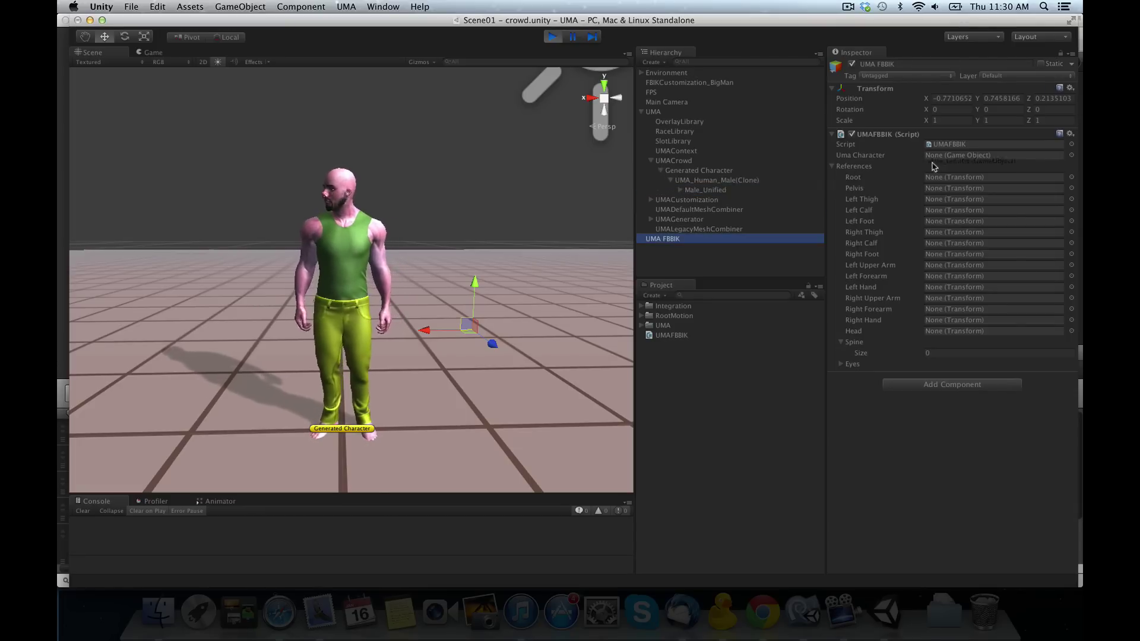
{"action": "left_click_drag", "start_coordinate": [934, 164], "coordinate": [951, 155]}
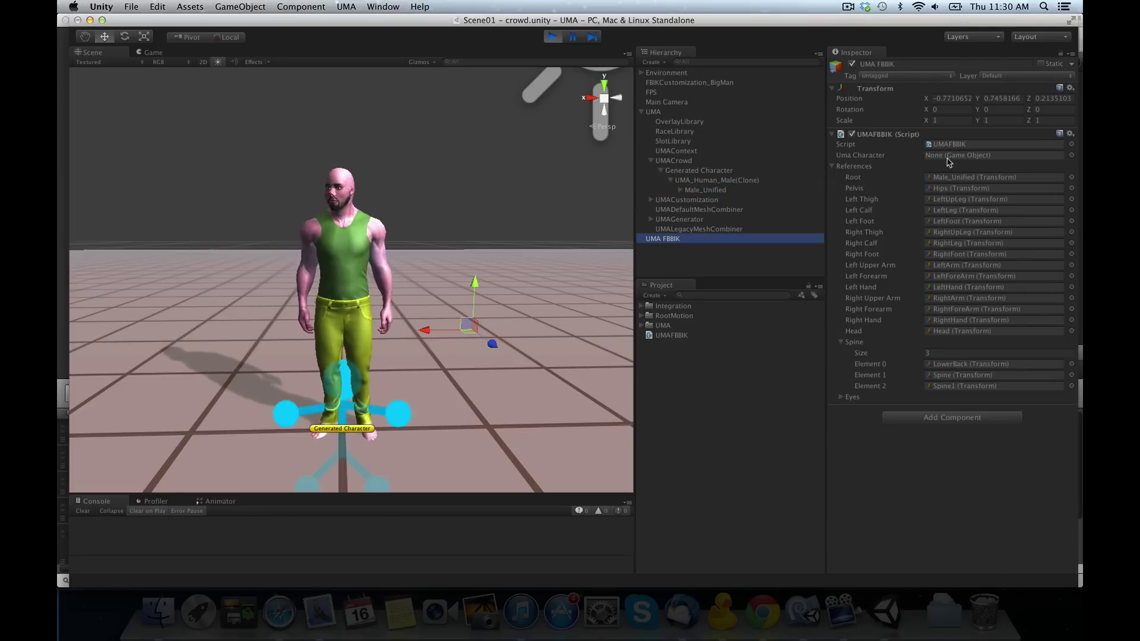
{"action": "left_click", "coordinate": [707, 189]}
{"action": "key", "text": "f"}
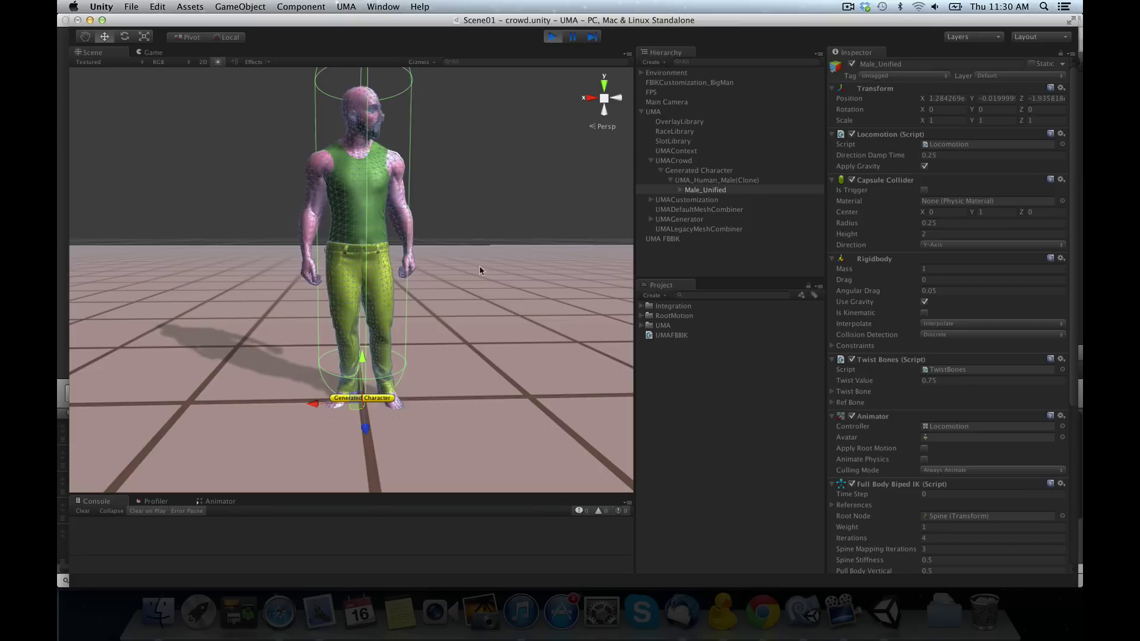
- Check the Full Body Biped IK references, max the left hand position weight, then stop and reopen UMAFBBIK
{"action": "scroll", "coordinate": [949, 300], "scroll_direction": "down", "scroll_amount": 3}
{"action": "scroll", "coordinate": [848, 382], "scroll_direction": "down", "scroll_amount": 2}
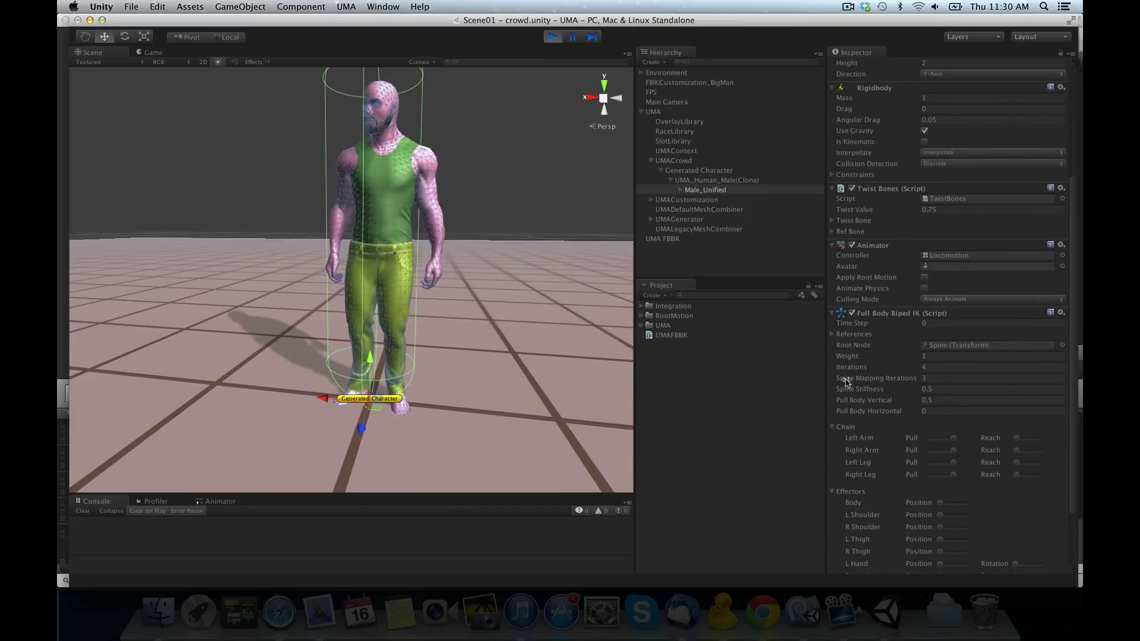
{"action": "left_click", "coordinate": [853, 334]}
{"action": "scroll", "coordinate": [853, 324], "scroll_direction": "down", "scroll_amount": 1}
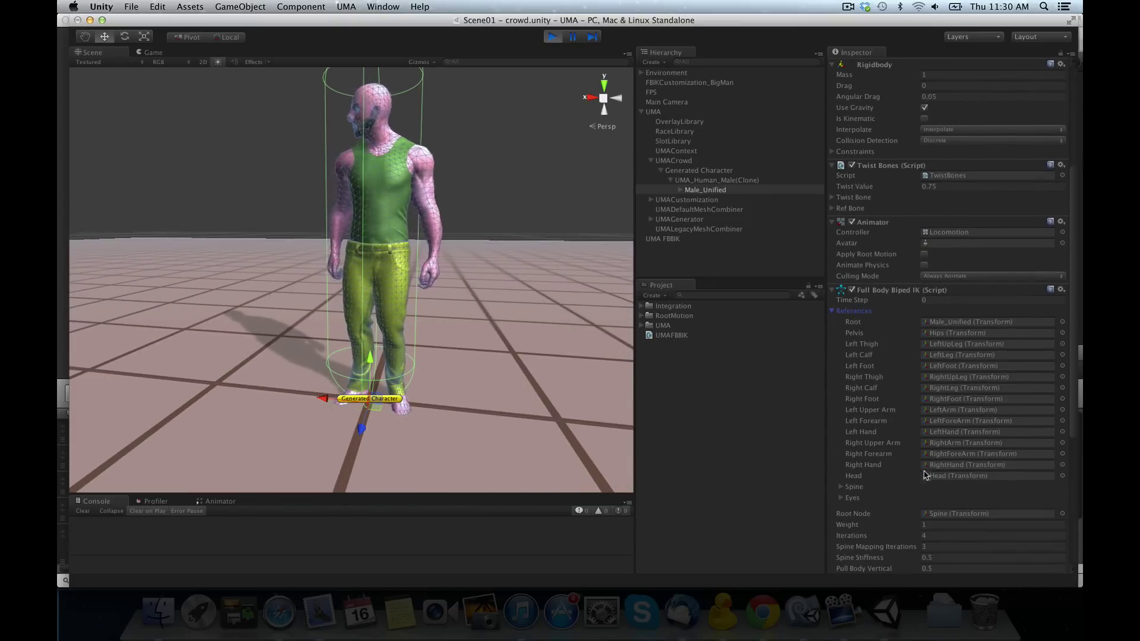
{"action": "left_click", "coordinate": [853, 311]}
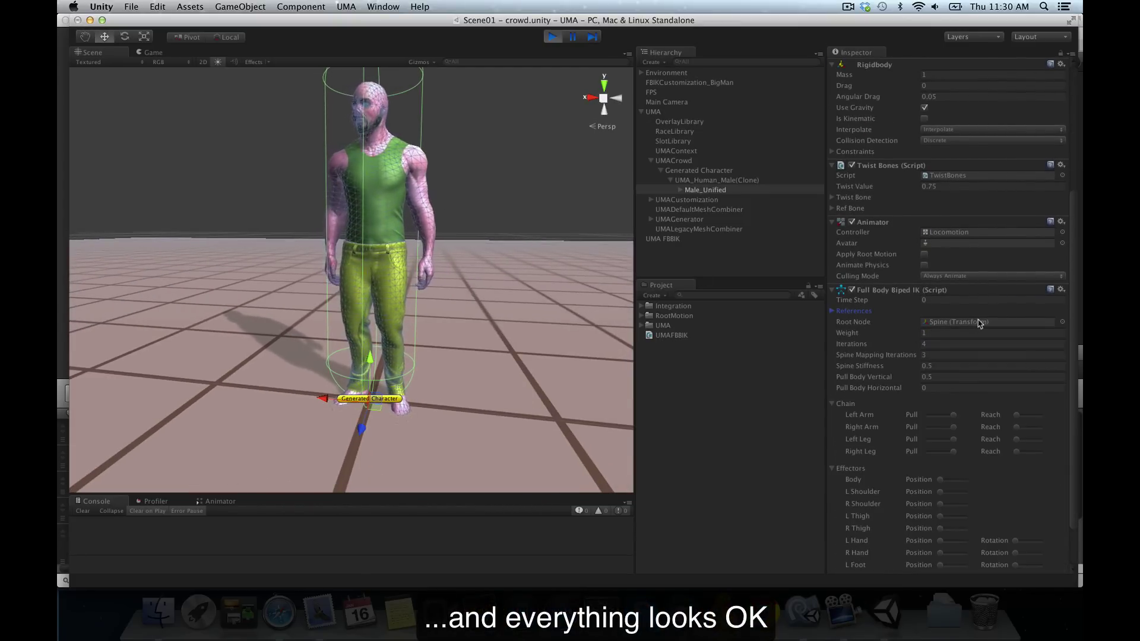
{"action": "scroll", "coordinate": [951, 416], "scroll_direction": "down", "scroll_amount": 2}
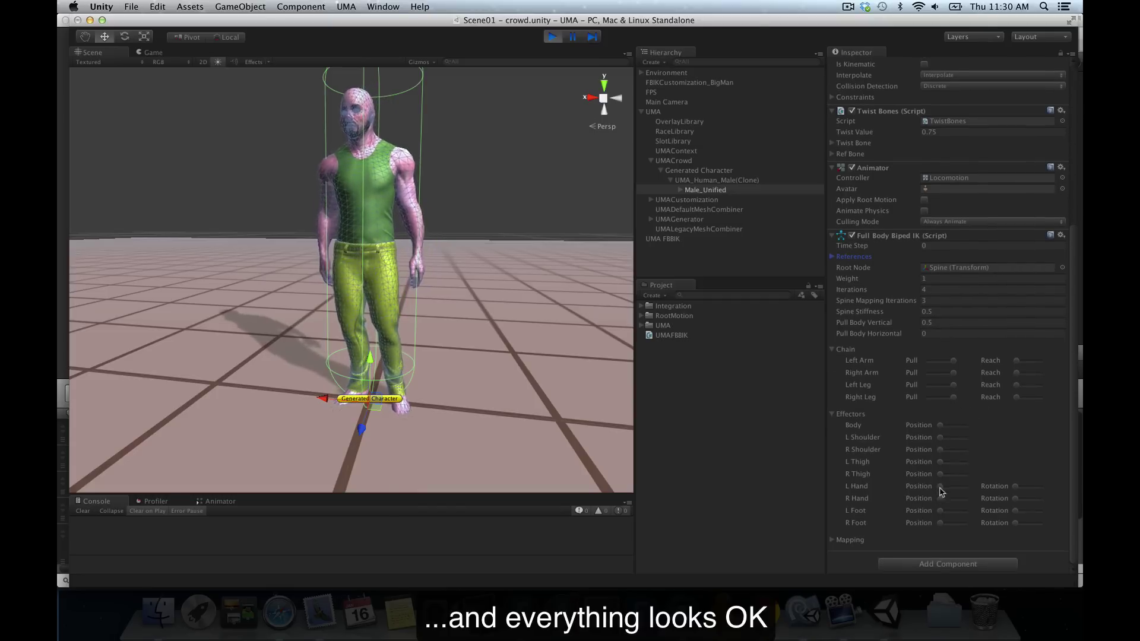
{"action": "left_click_drag", "start_coordinate": [940, 487], "coordinate": [966, 487]}
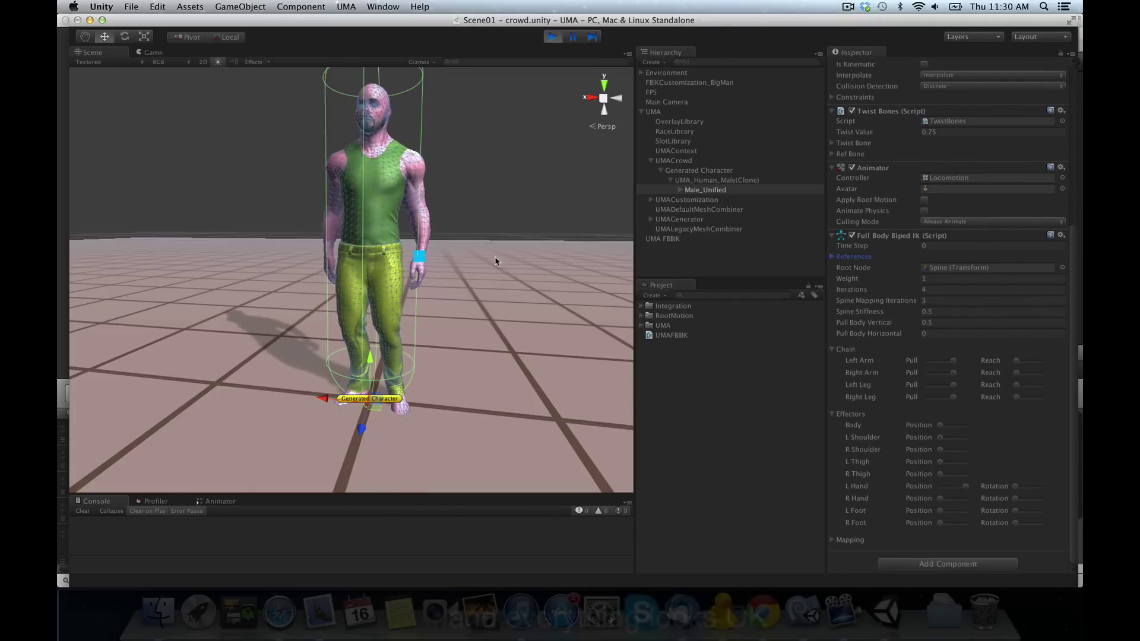
{"action": "mouse_move", "coordinate": [425, 257]}
{"action": "left_mouse_down"}
{"action": "mouse_move", "coordinate": [502, 309]}
{"action": "mouse_move", "coordinate": [515, 191]}
{"action": "left_mouse_up"}
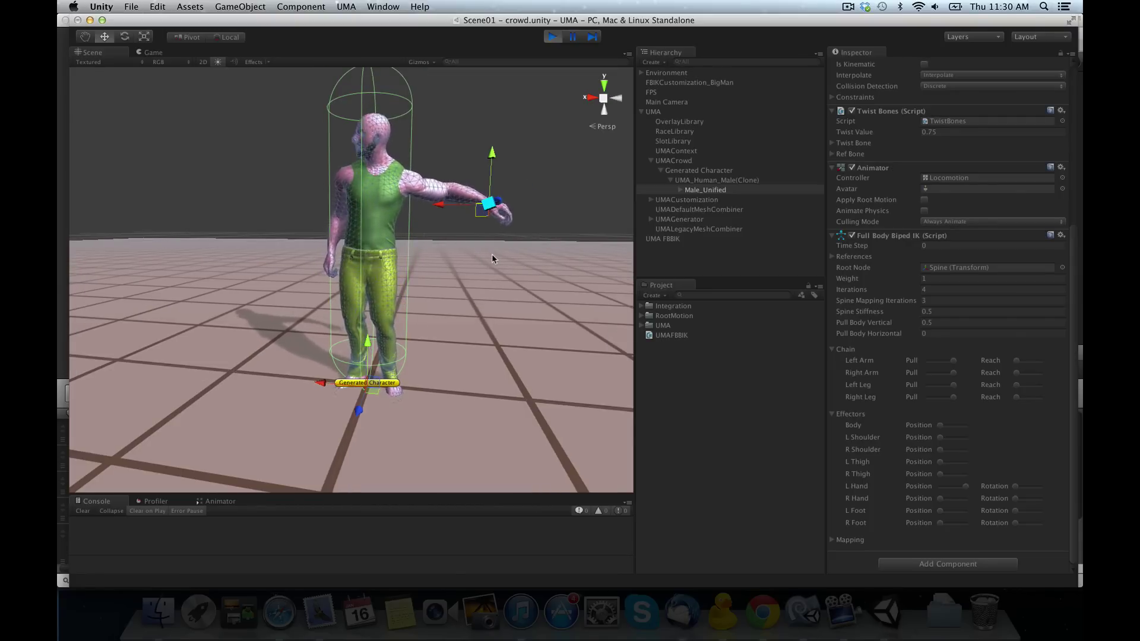
{"action": "left_click", "coordinate": [554, 38]}
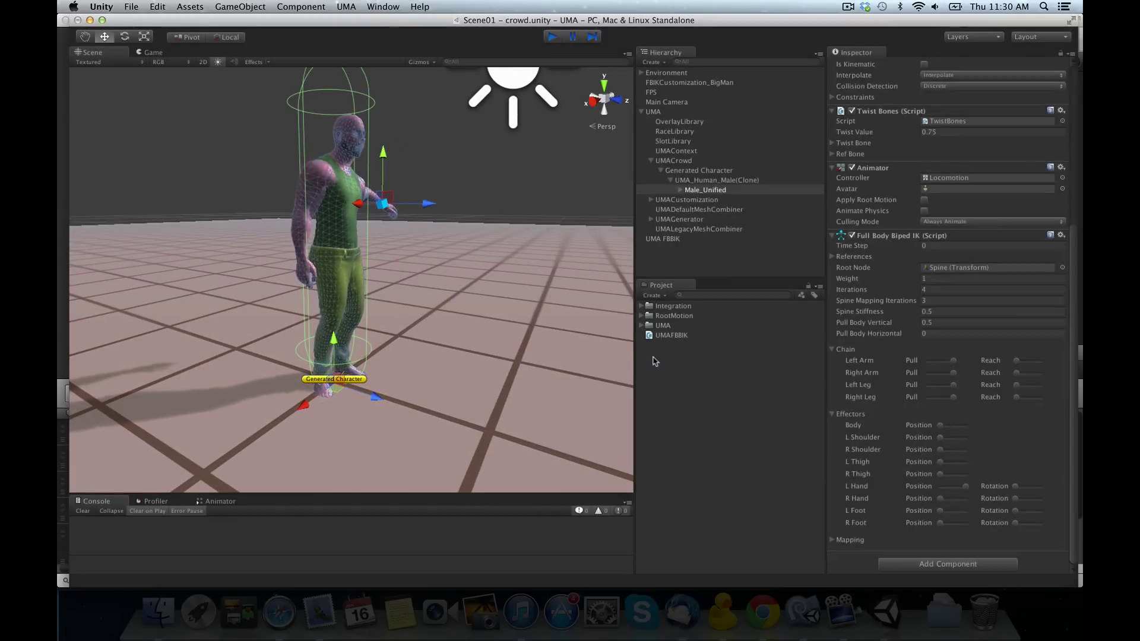
{"action": "double_click", "coordinate": [671, 336]}
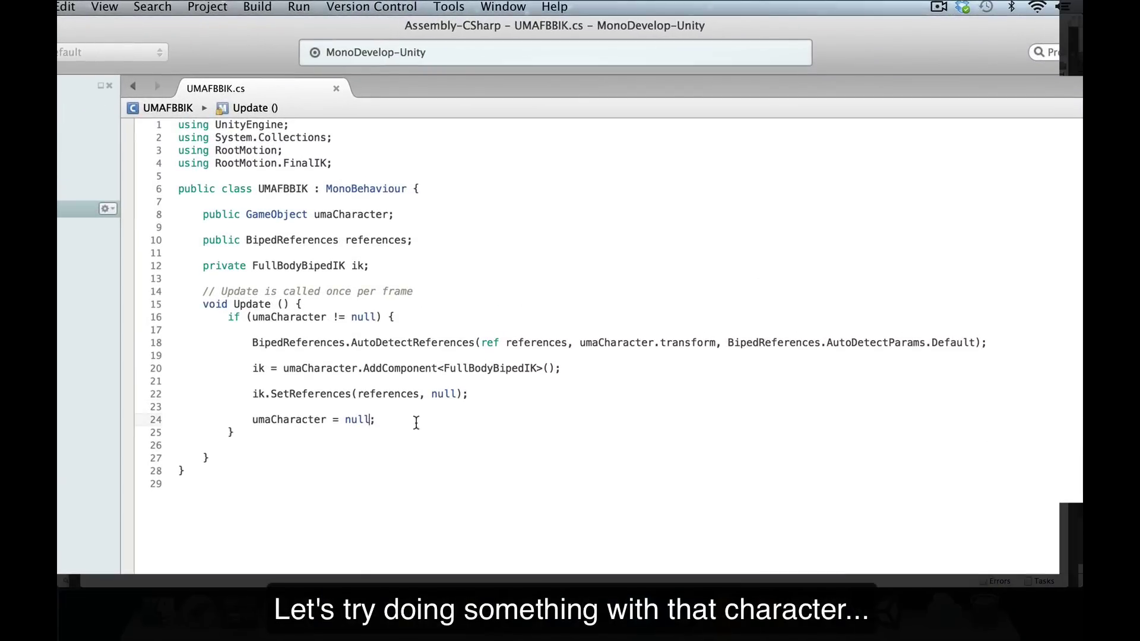
- Add an empty void LateUpdate() method after Update
{"action": "left_click", "coordinate": [230, 451]}
{"action": "key", "text": "BackSpace"}
{"action": "key", "text": "Down"}
{"action": "key", "text": "Return"}
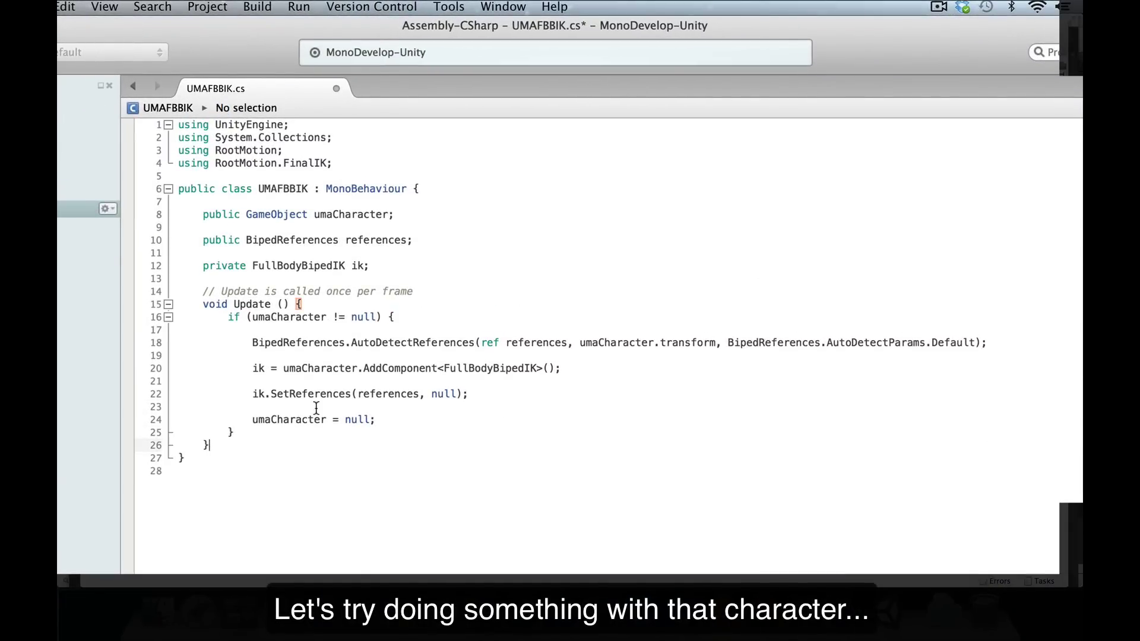
{"action": "key", "text": "Return"}
{"action": "type", "text": "void La"}
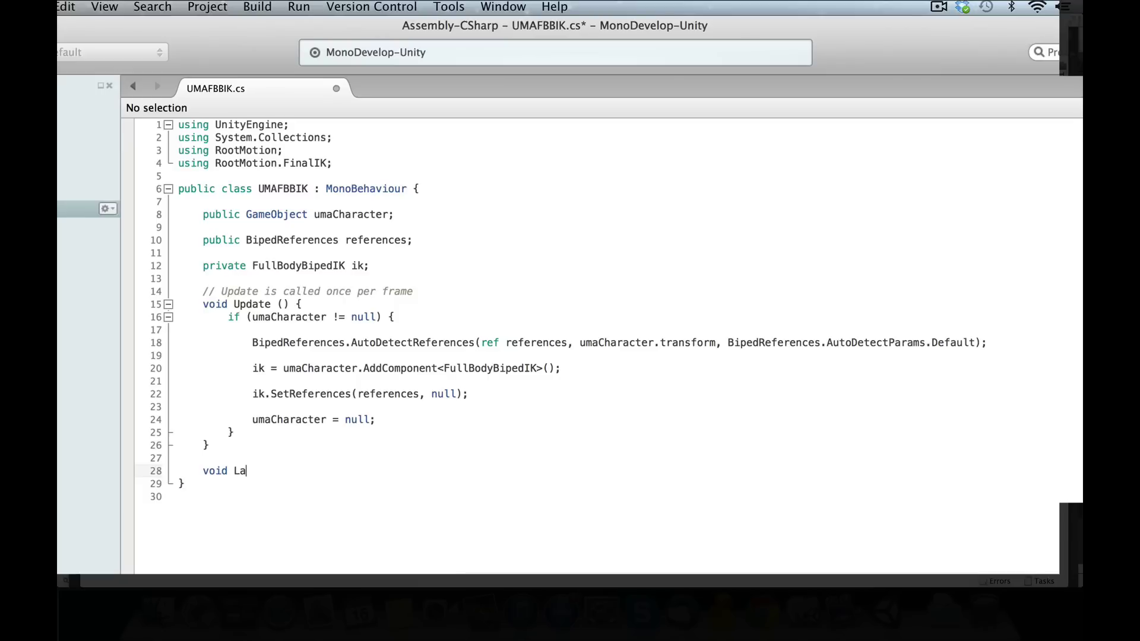
{"action": "type", "text": "teUpdate() {"}
{"action": "key", "text": "Return"}
{"action": "key", "text": "Return"}
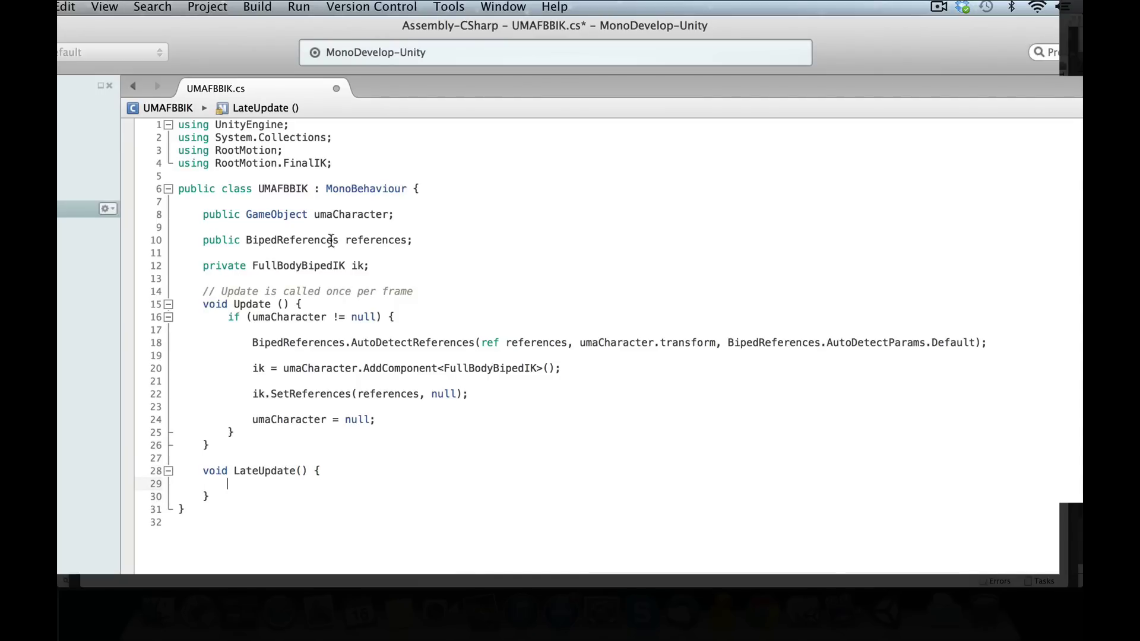
- Declare a public Vector3 leftHandOffset field
{"action": "left_click", "coordinate": [451, 237]}
{"action": "key", "text": "Return"}
{"action": "key", "text": "Return"}
{"action": "type", "text": "public "}
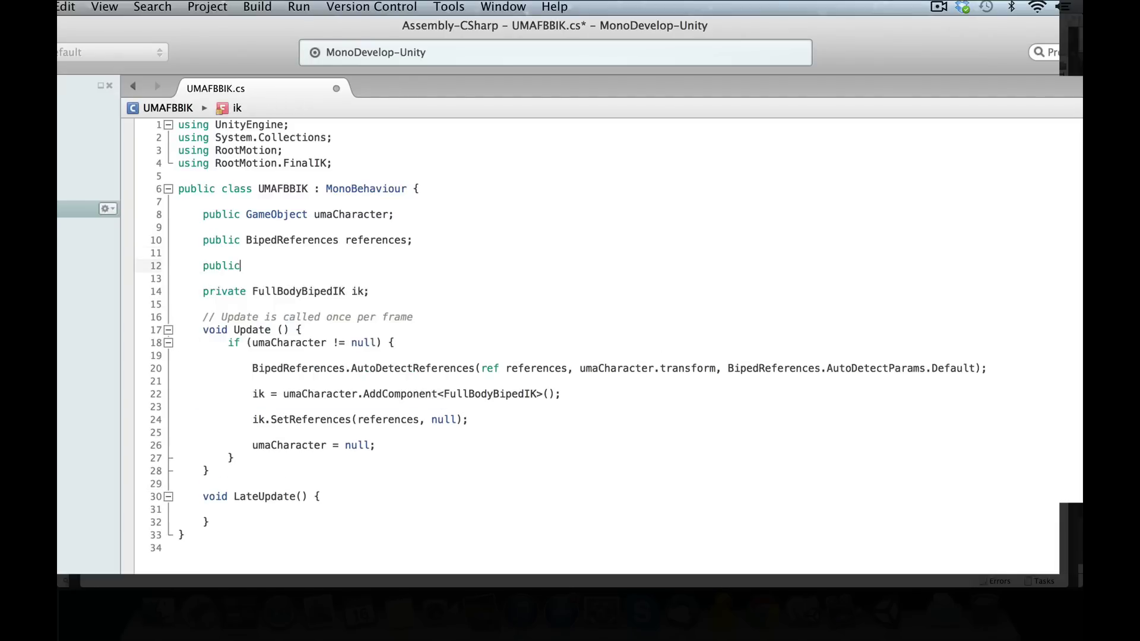
{"action": "type", "text": "Ve"}
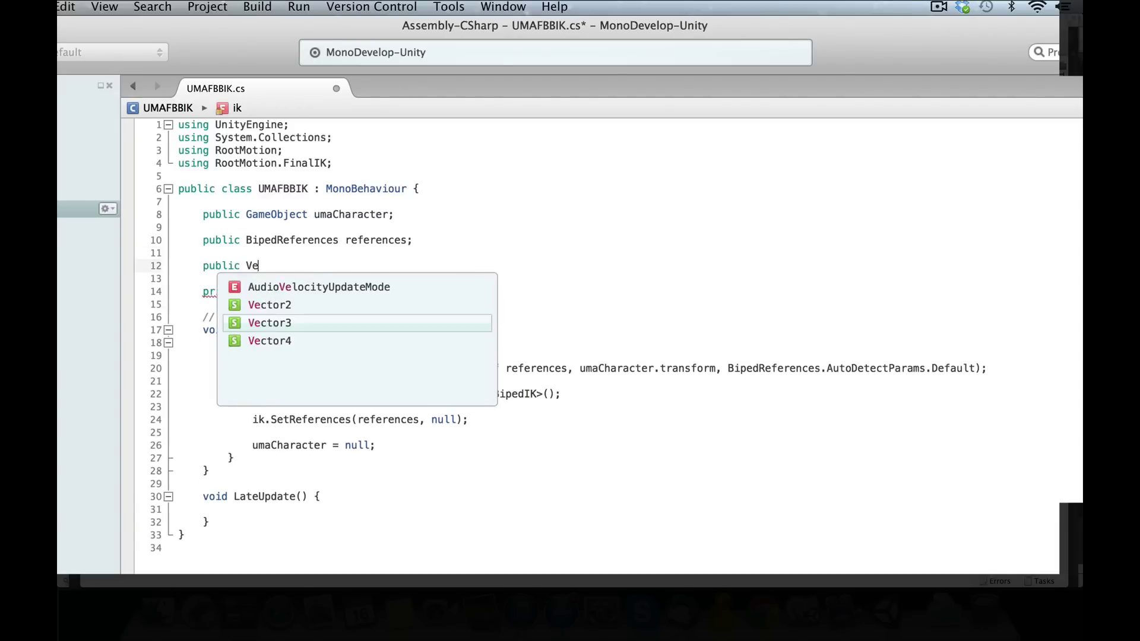
{"action": "key", "text": "Return"}
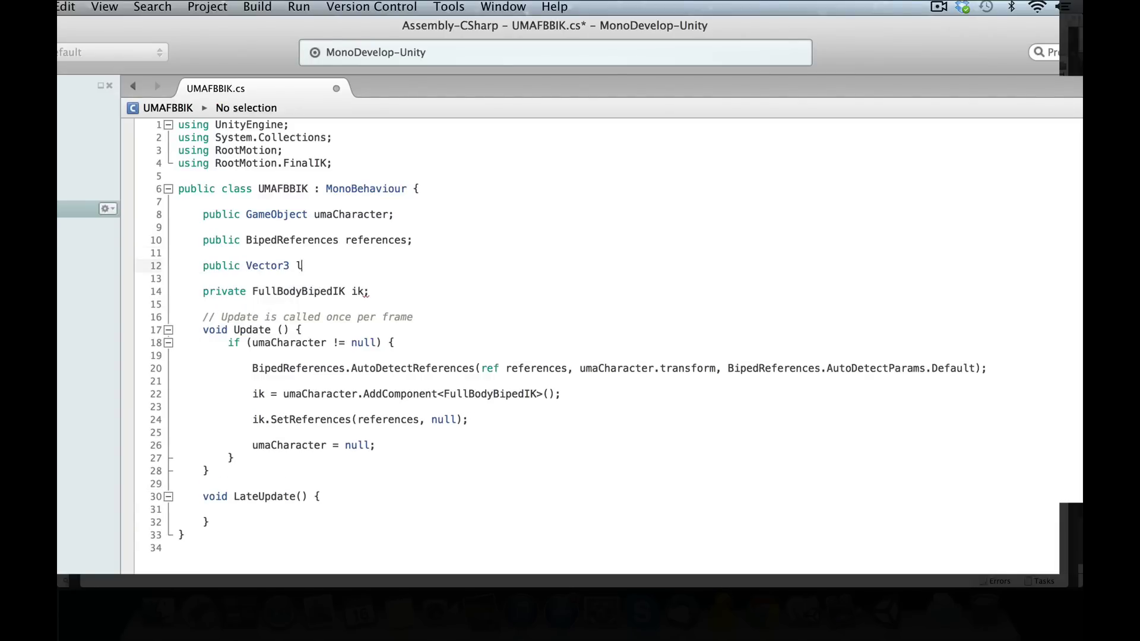
{"action": "type", "text": "eftHandOf"}
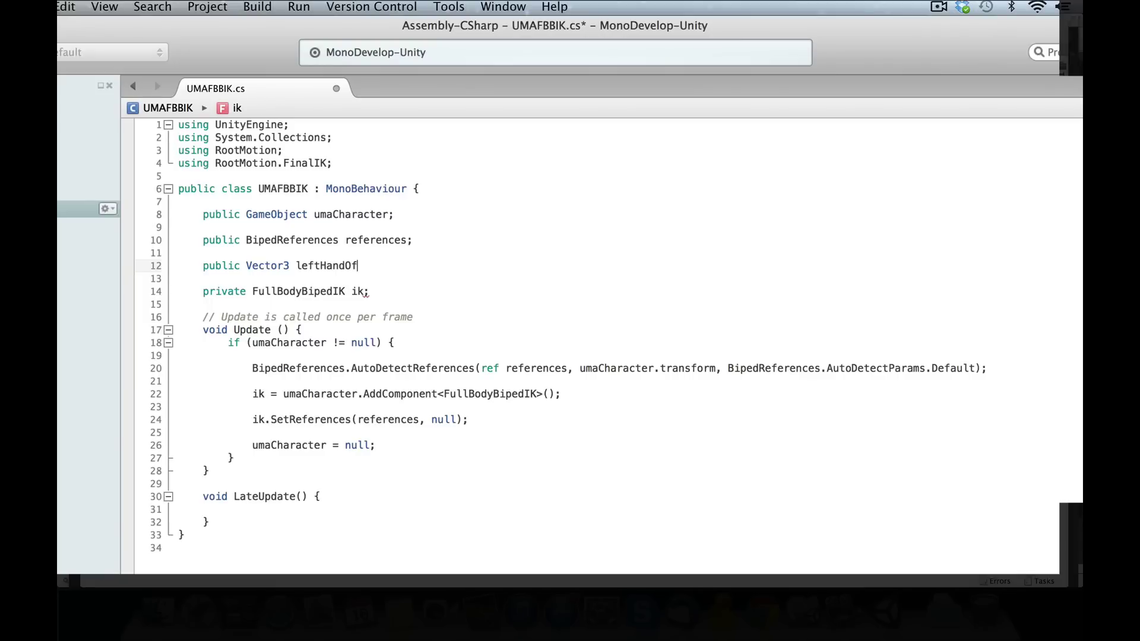
{"action": "type", "text": "fset;"}
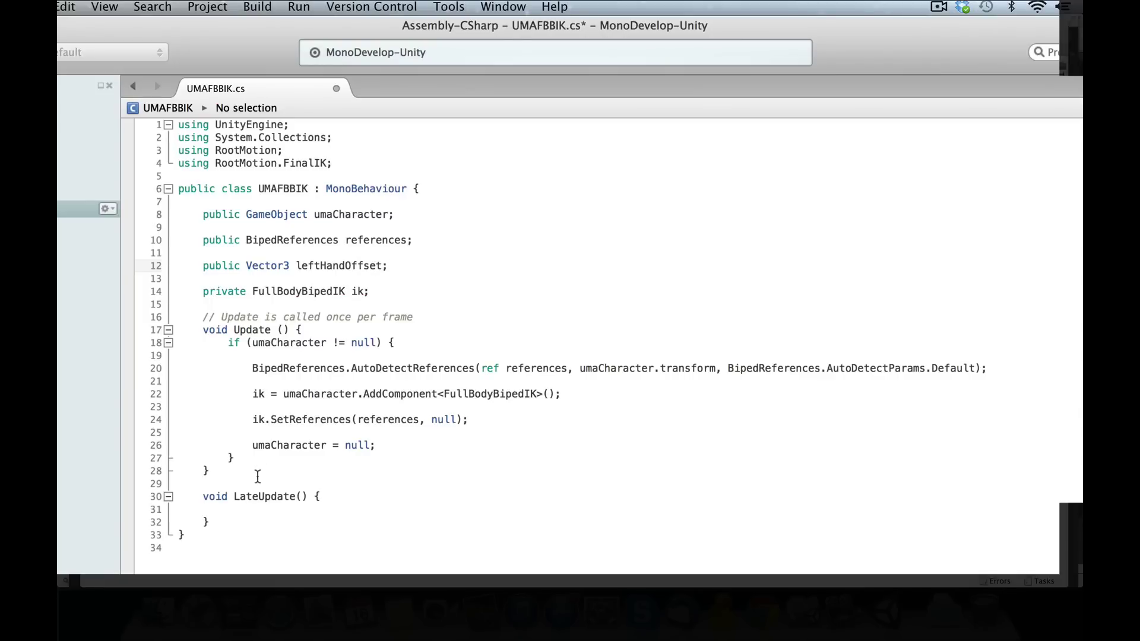
- Write ik.solver.leftHandEffector.positionOffset += leftHandOffset; in LateUpdate and save
{"action": "left_click", "coordinate": [254, 509]}
{"action": "type", "text": "ik"}
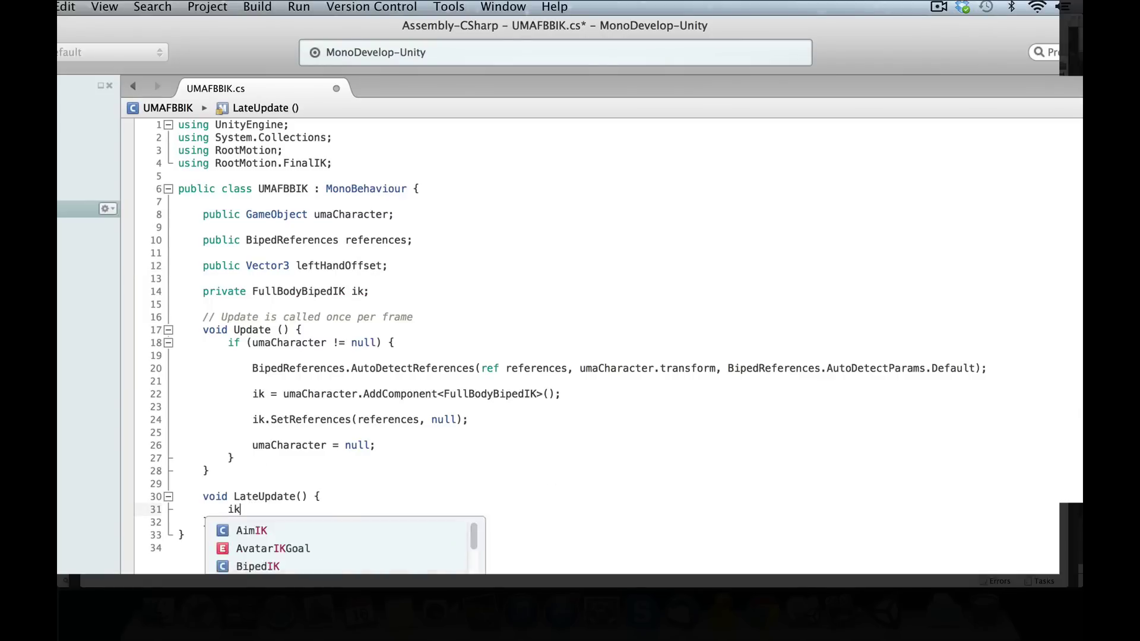
{"action": "type", "text": ".solver.leftHandEffector"}
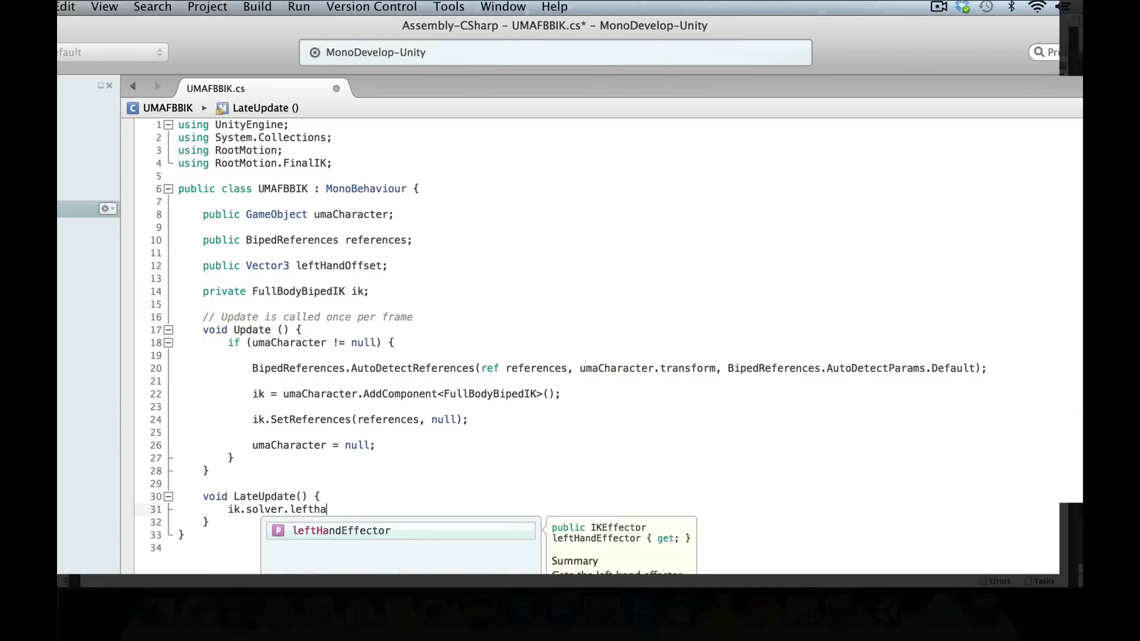
{"action": "type", "text": ".po"}
{"action": "key", "text": "Down"}
{"action": "key", "text": "Return"}
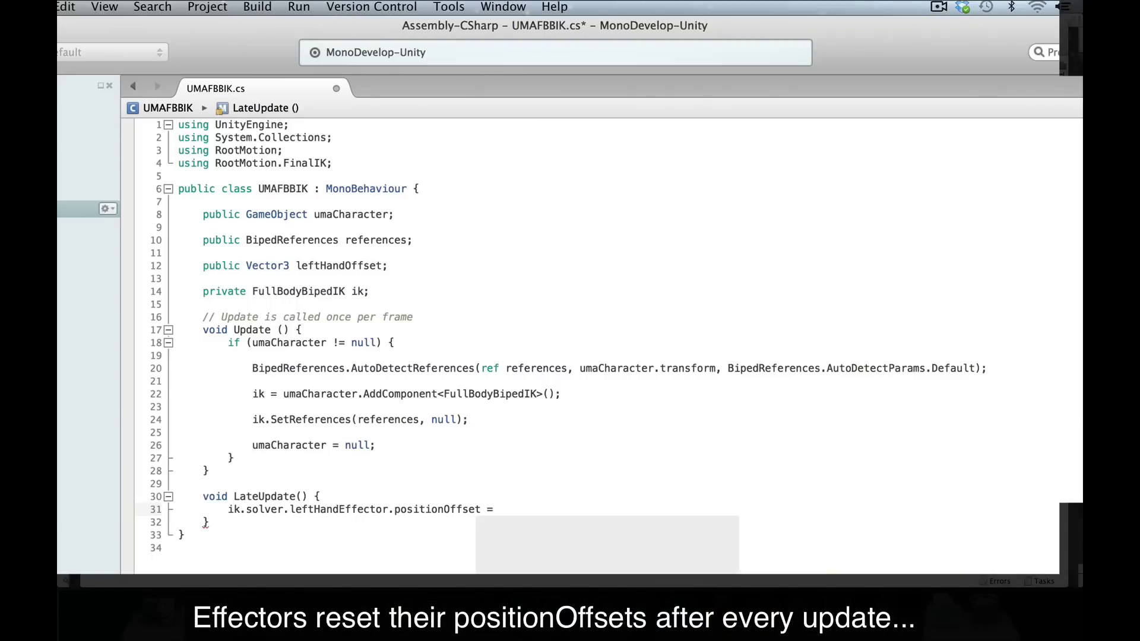
{"action": "type", "text": "leftHa"}
{"action": "key", "text": "Return"}
{"action": "type", "text": ";"}
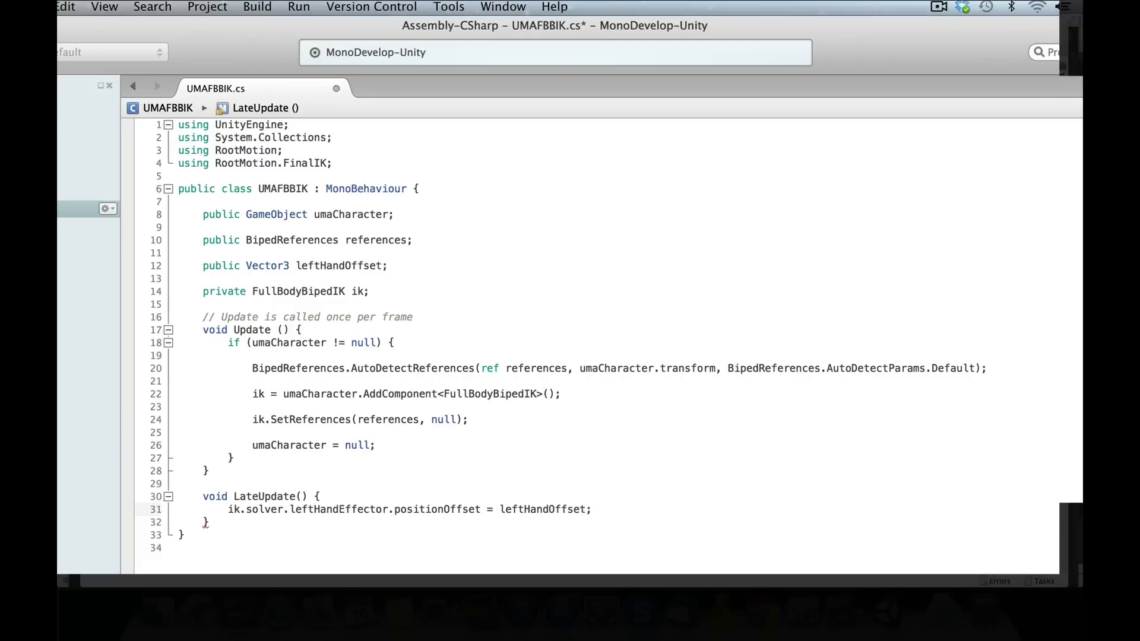
{"action": "left_click", "coordinate": [489, 511]}
{"action": "type", "text": "+"}
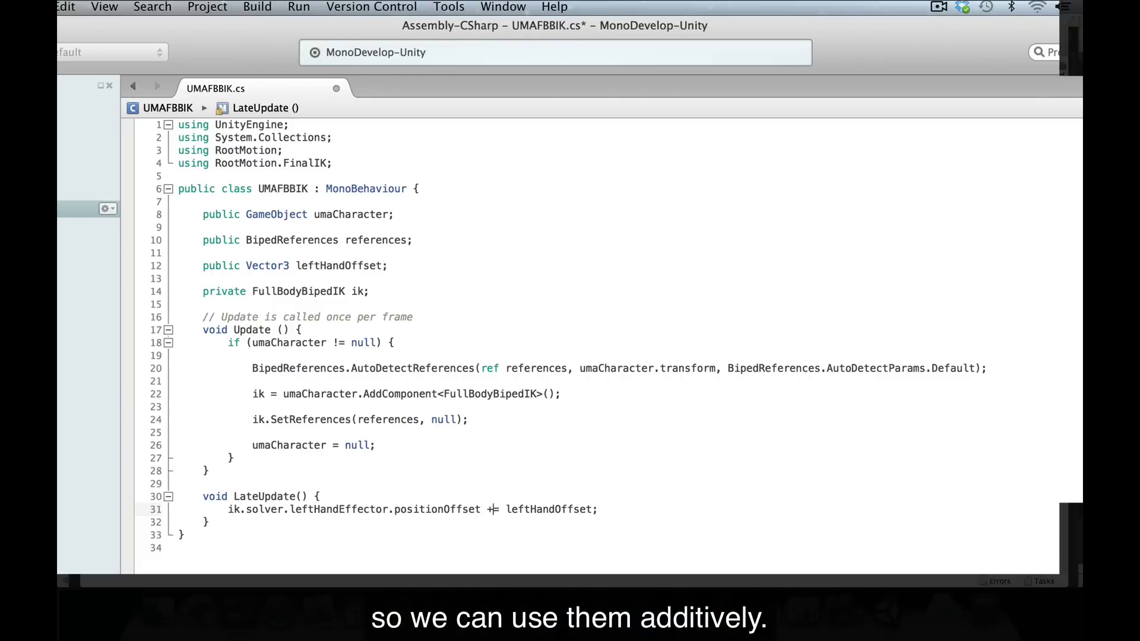
{"action": "key", "text": "super+s"}
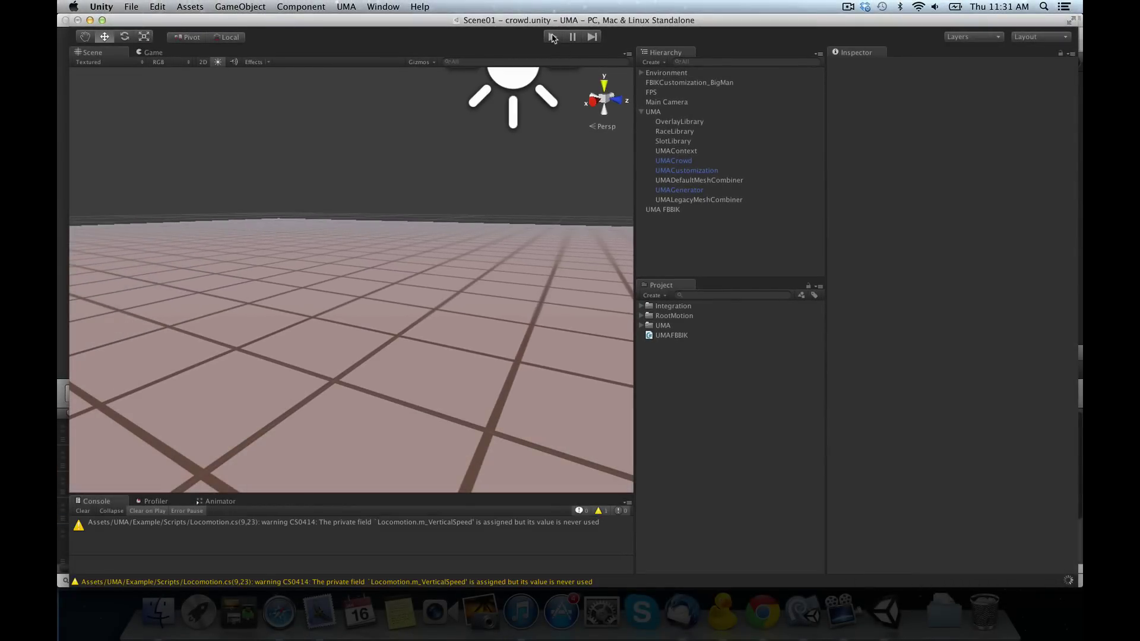
- Run the scene, stop it after the LateUpdate NullReferenceException, and select UMA FBBIK
{"action": "left_click", "coordinate": [552, 39]}
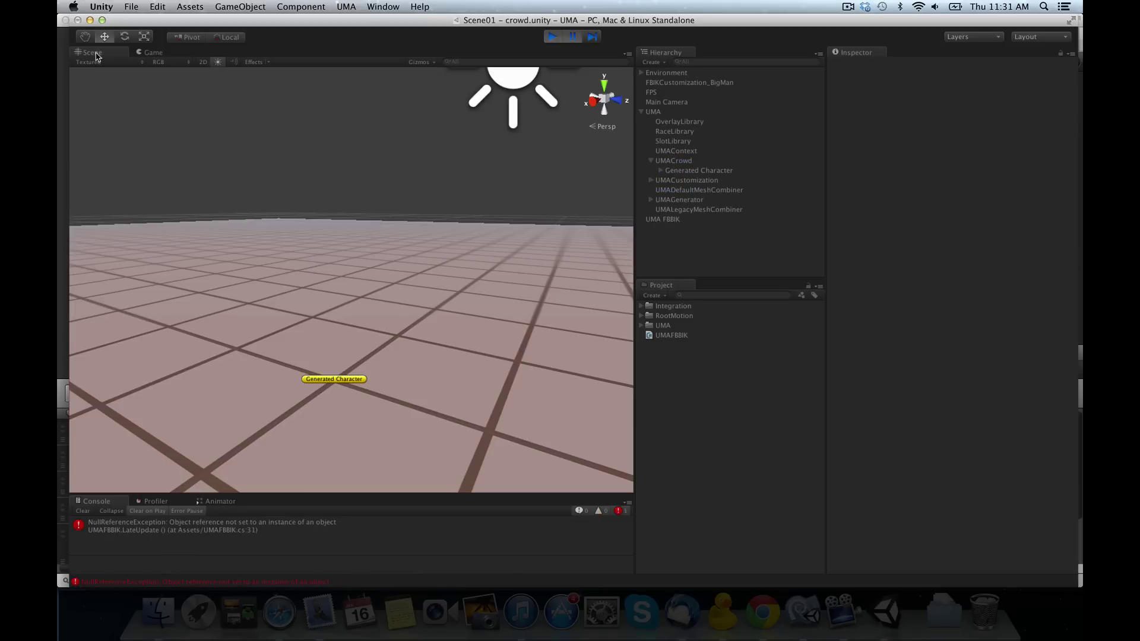
{"action": "key", "text": "super+p"}
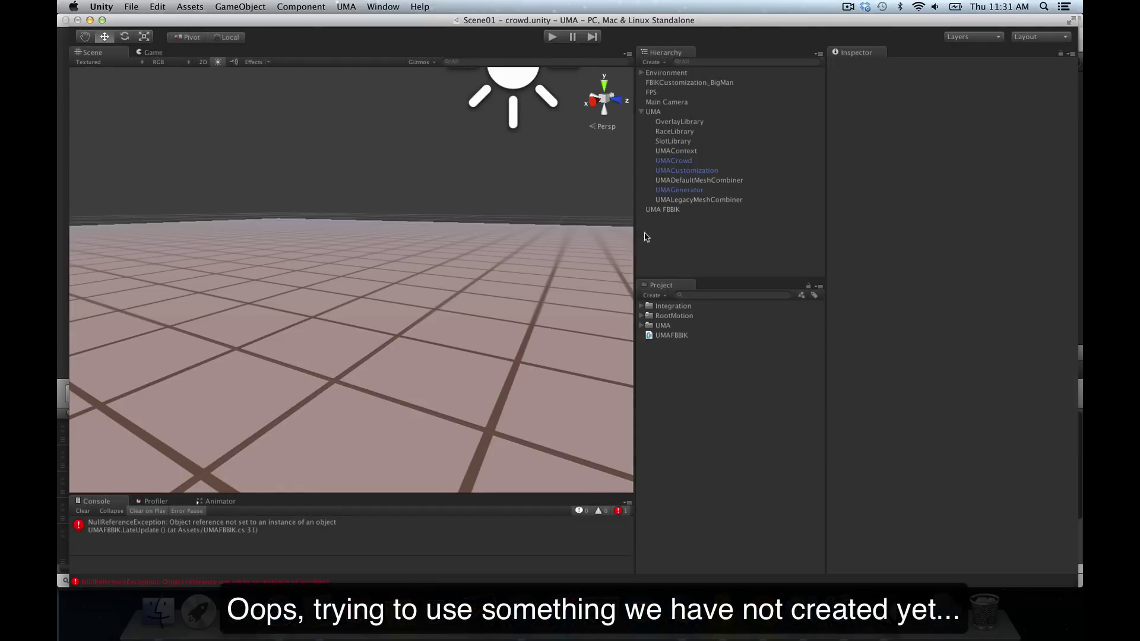
{"action": "left_click", "coordinate": [668, 212]}
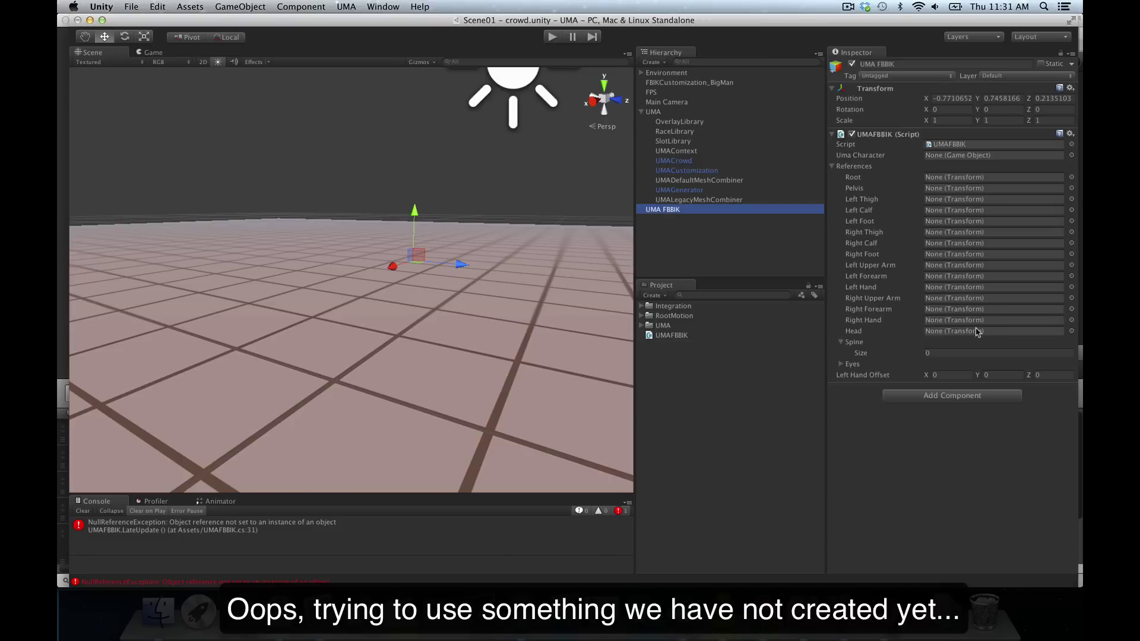
- Wrap the offending line 31 in if (ik != null) { }, save, and return to Unity
{"action": "double_click", "coordinate": [171, 528]}
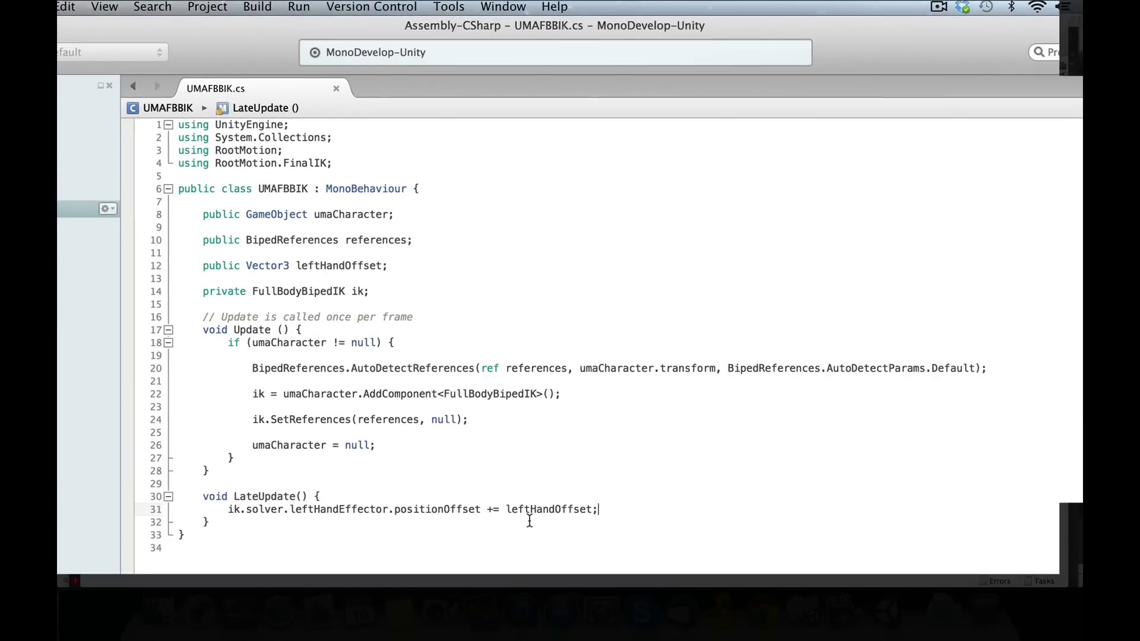
{"action": "type", "text": "if ()"}
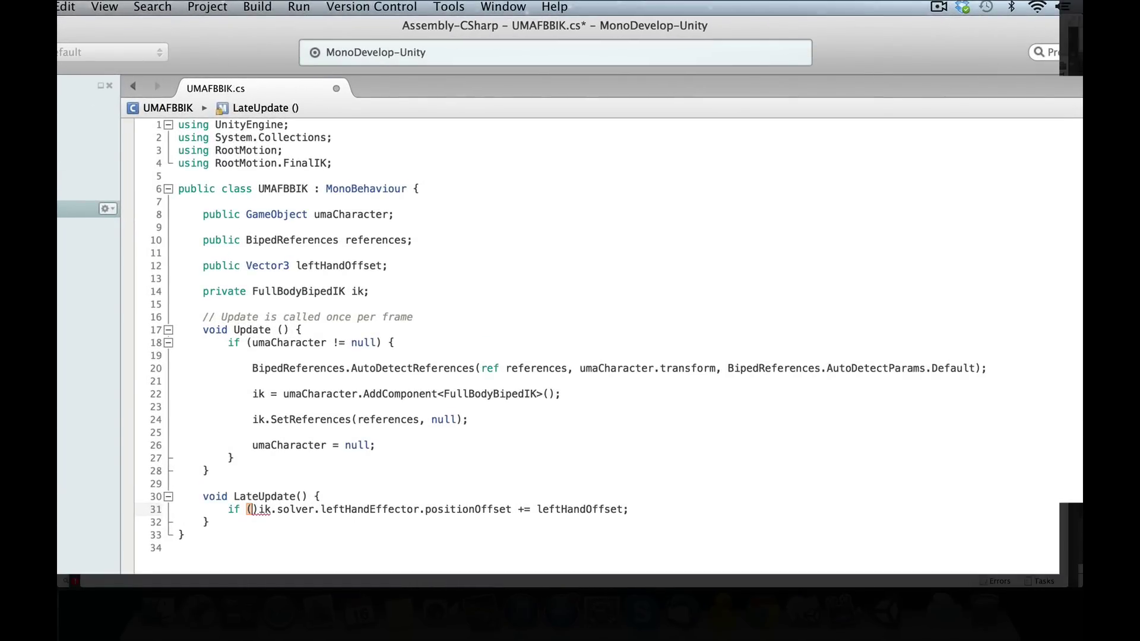
{"action": "type", "text": "ik != nul"}
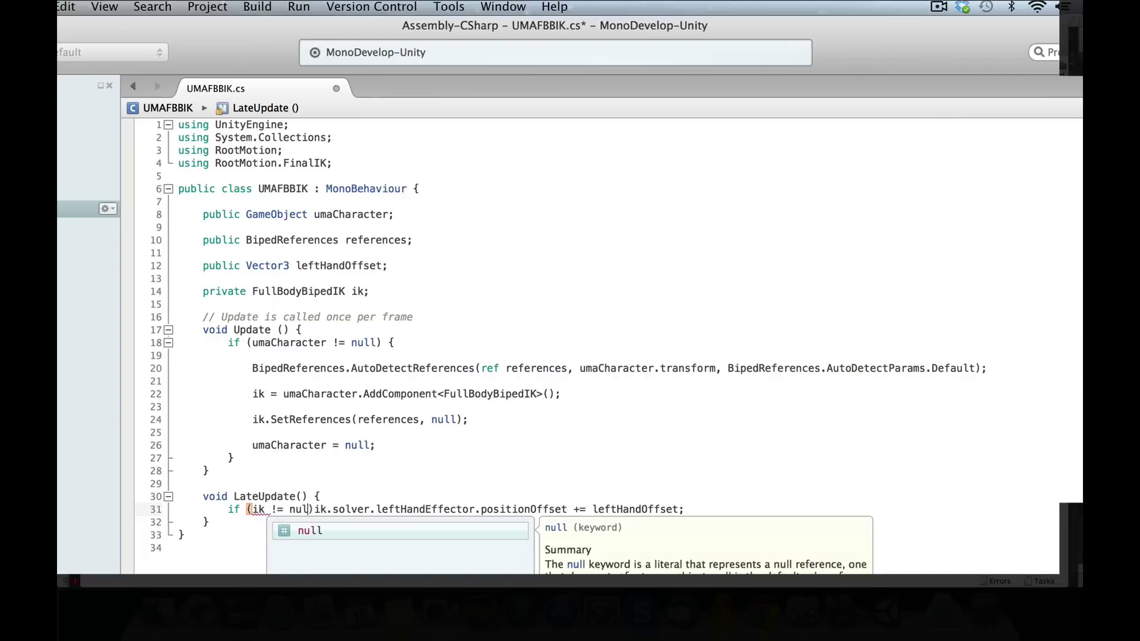
{"action": "type", "text": "l) {"}
{"action": "key", "text": "Return"}
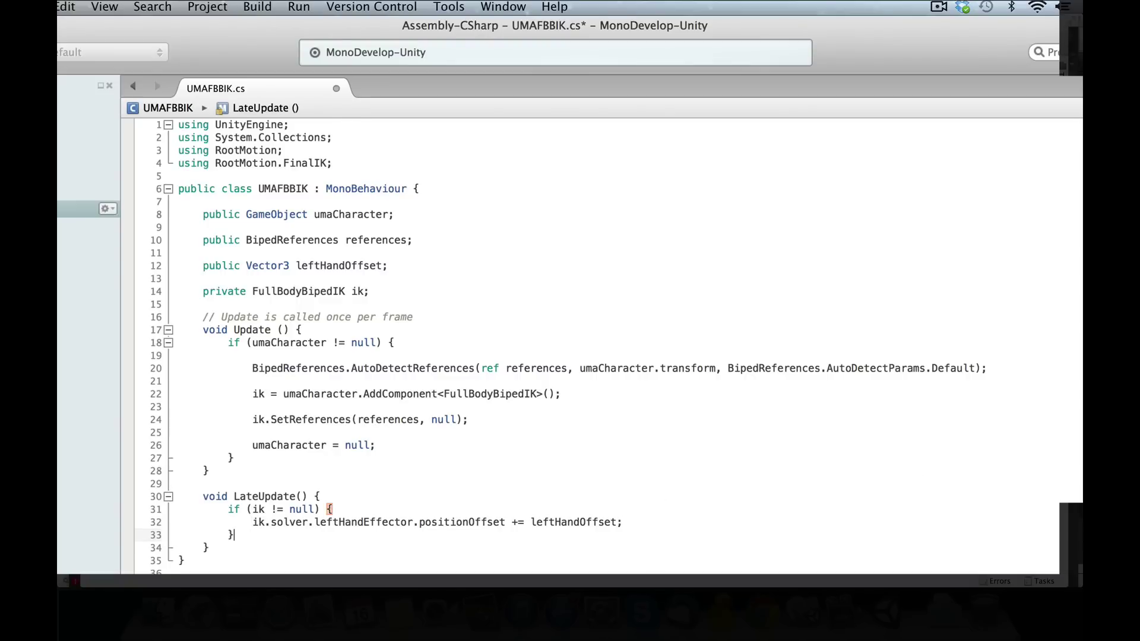
{"action": "key", "text": "super+s"}
{"action": "key", "text": "super+Tab"}
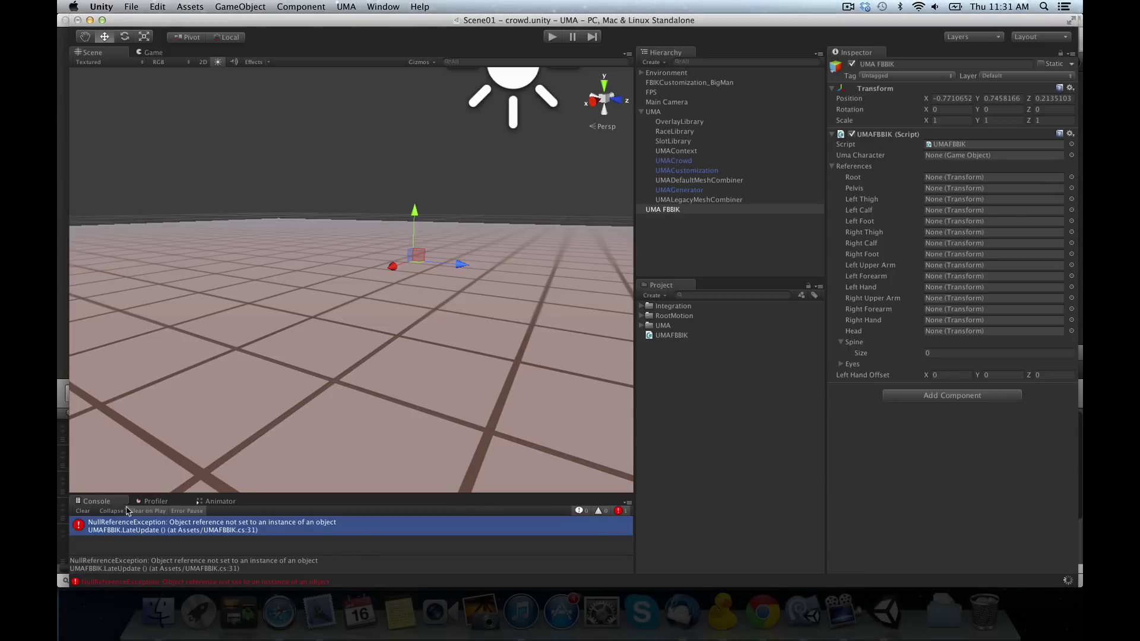
- Clear the console, replay the scene, and assign the generated character to the script
{"action": "left_click", "coordinate": [83, 511]}
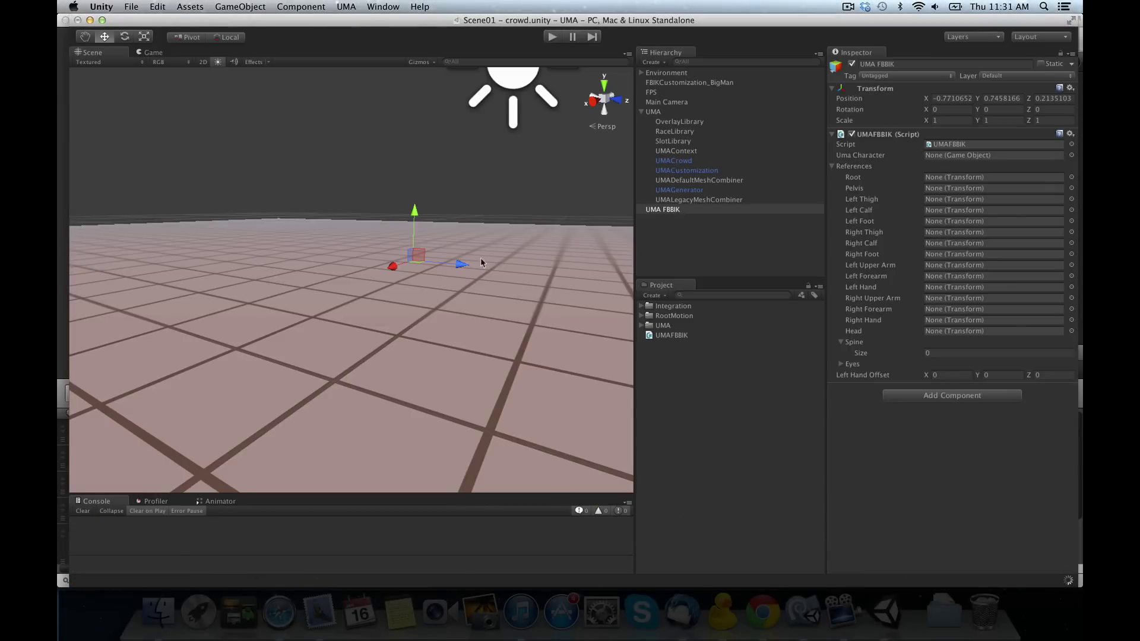
{"action": "left_click", "coordinate": [553, 37]}
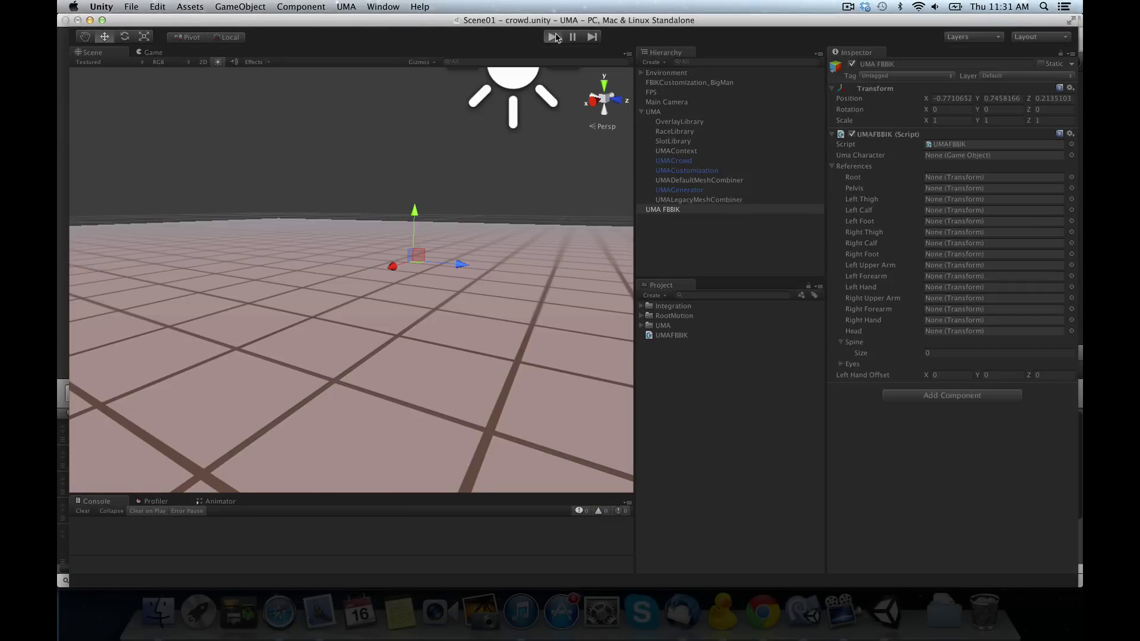
{"action": "left_click", "coordinate": [98, 53]}
{"action": "scroll", "coordinate": [408, 214], "scroll_direction": "up", "scroll_amount": 5}
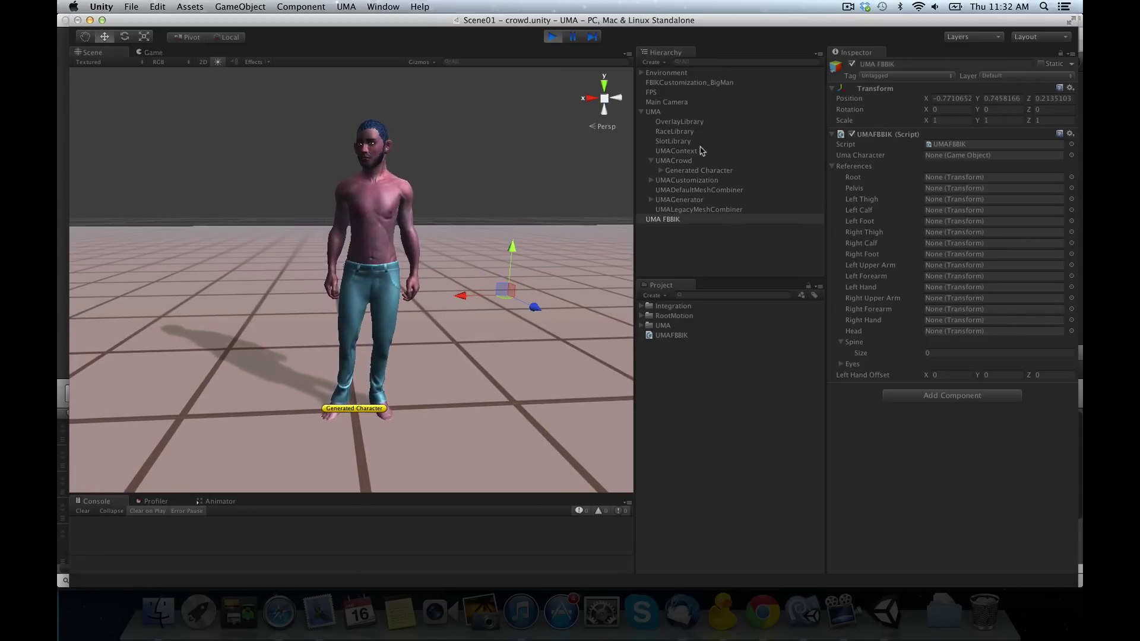
{"action": "left_click", "coordinate": [661, 171]}
{"action": "left_click", "coordinate": [671, 180]}
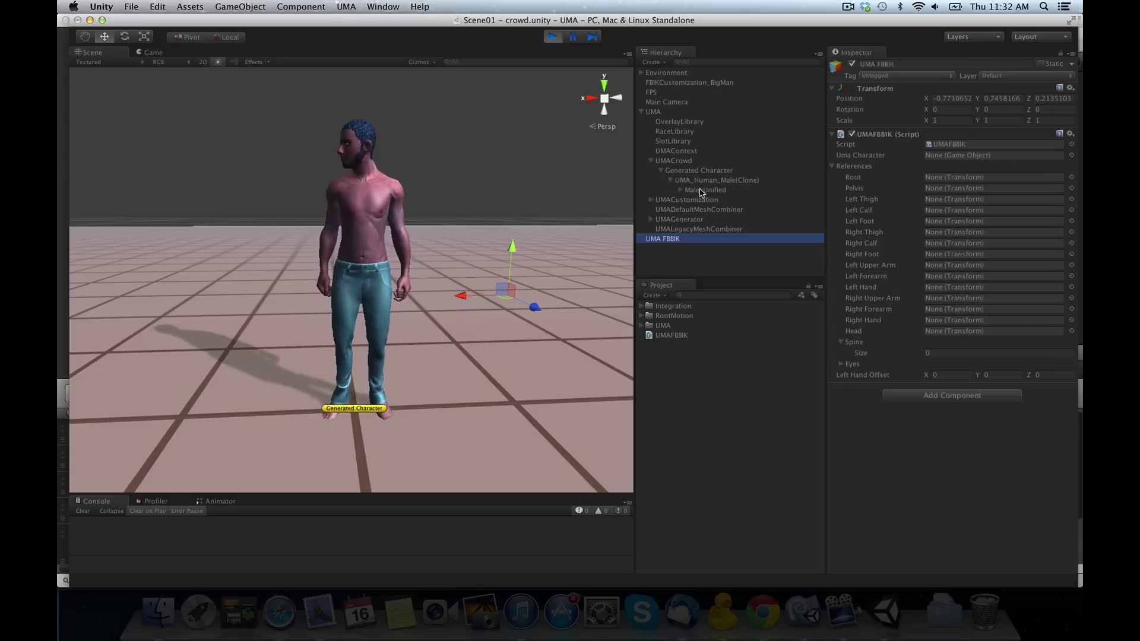
{"action": "left_click", "coordinate": [968, 155]}
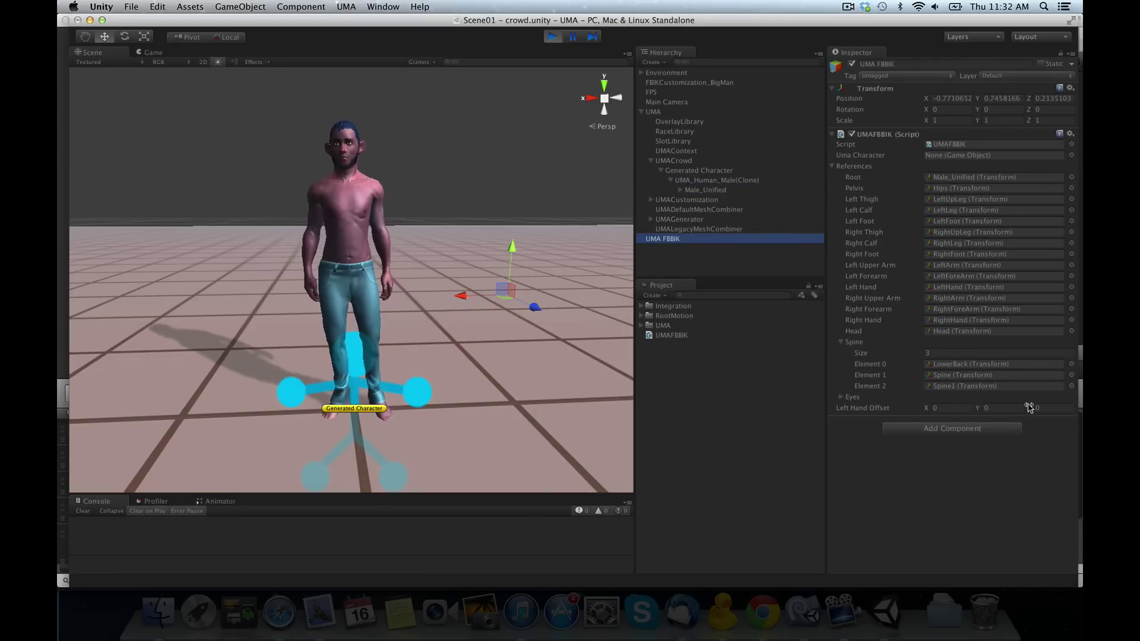
- Tune Left Hand Offset to about X -0.02 and Y 0.19
{"action": "left_click", "coordinate": [942, 408]}
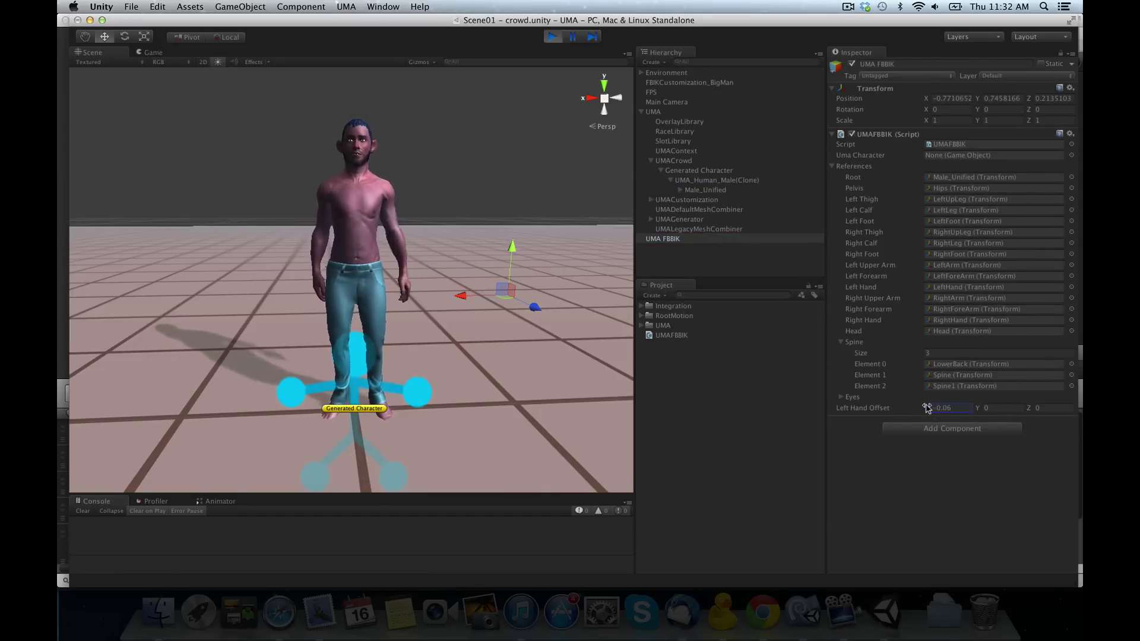
{"action": "type", "text": "-0.3"}
{"action": "left_click_drag", "start_coordinate": [926, 408], "coordinate": [986, 406]}
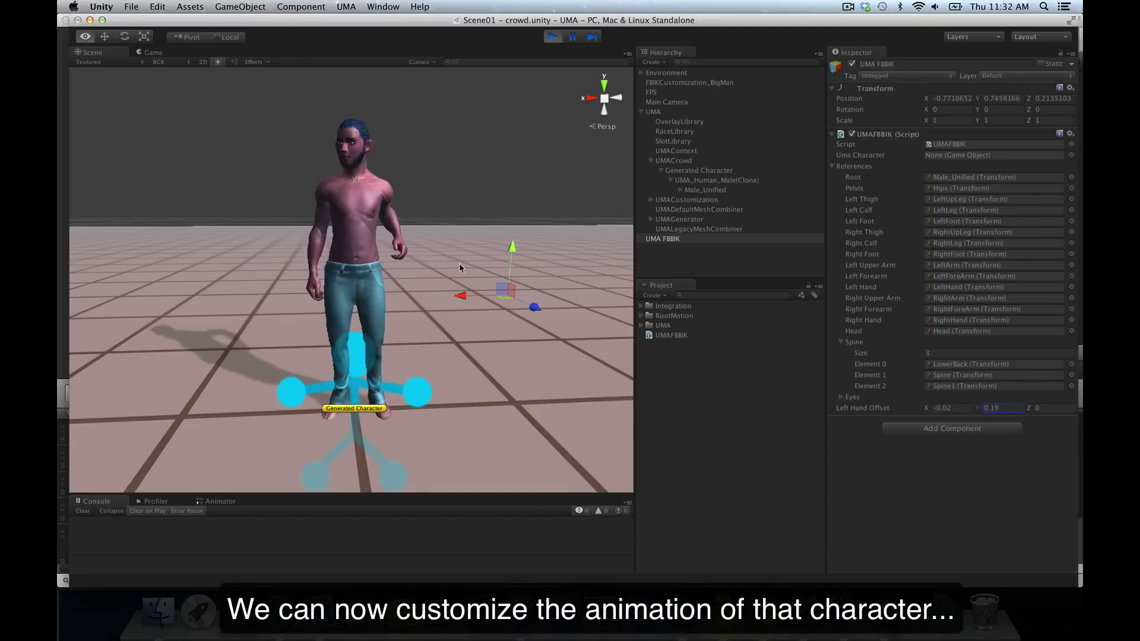
{"action": "mouse_move", "coordinate": [458, 263]}
{"action": "left_mouse_down", "text": "alt"}
{"action": "mouse_move", "coordinate": [668, 264]}
{"action": "mouse_move", "coordinate": [1026, 408]}
{"action": "left_mouse_up", "text": "alt"}
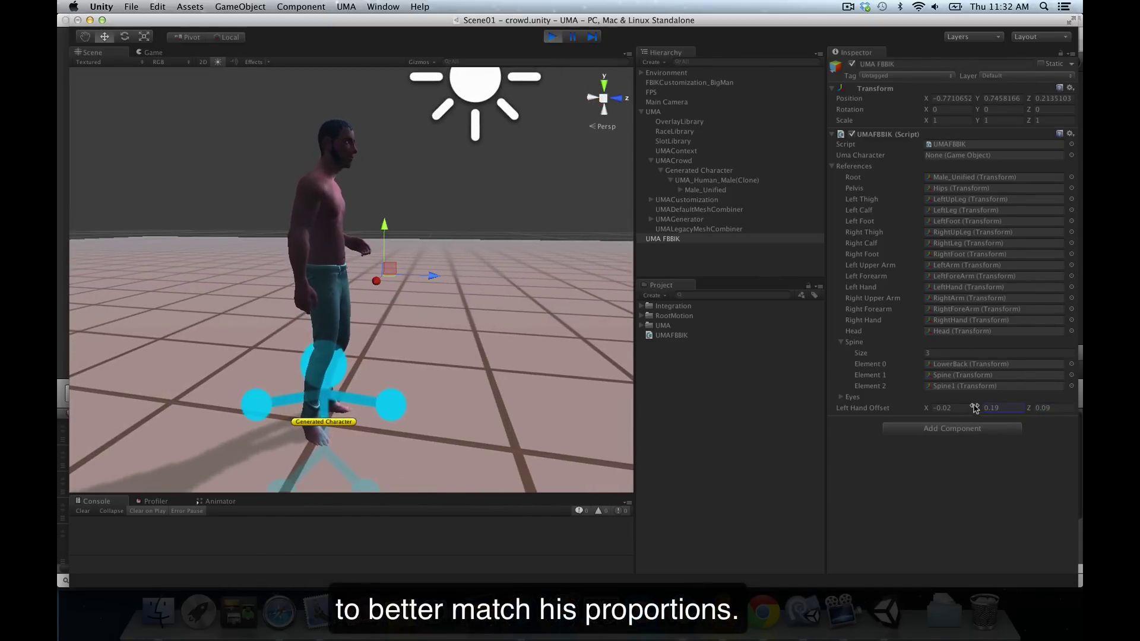
- Set the Locomotion Animator's Speed parameter to 1 so Male_Unified runs
{"action": "left_click", "coordinate": [707, 190]}
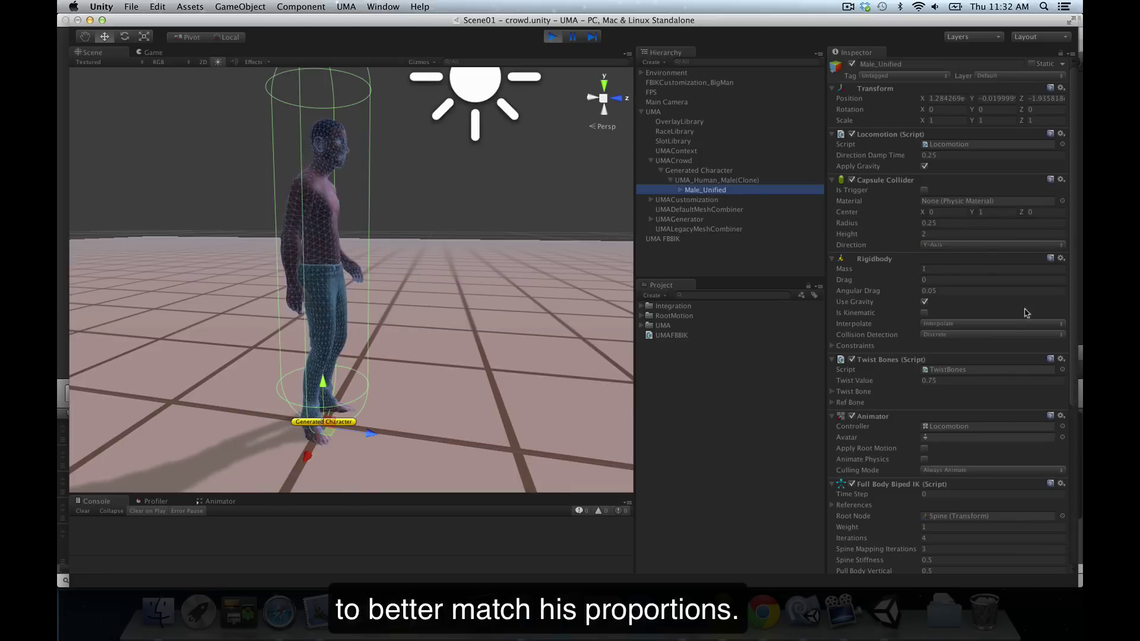
{"action": "left_click", "coordinate": [949, 145]}
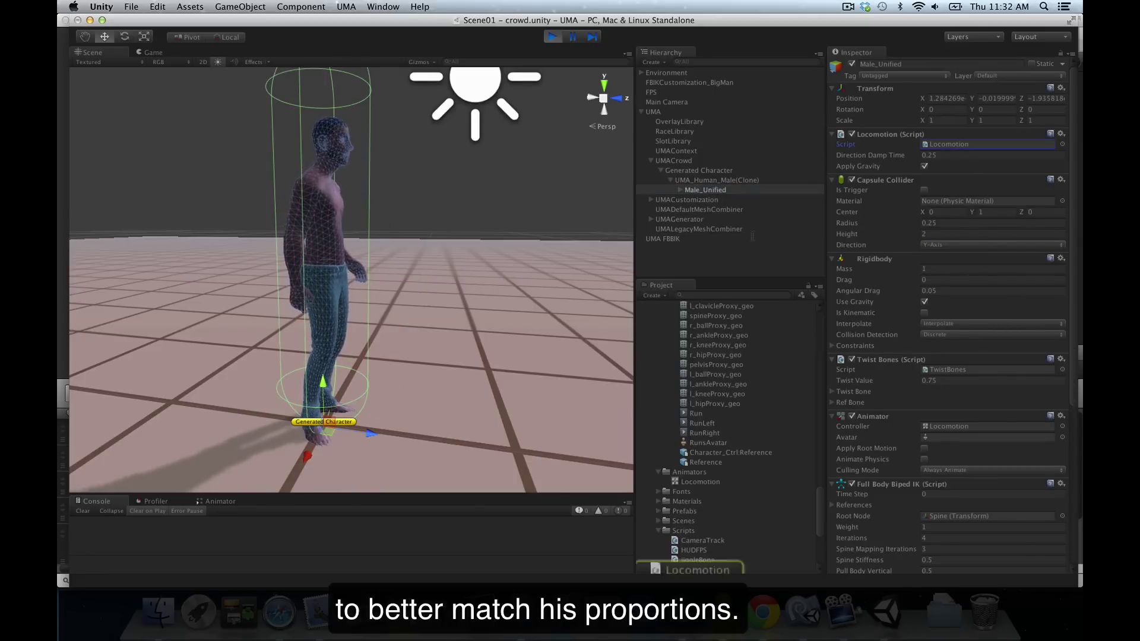
{"action": "left_click", "coordinate": [233, 502]}
{"action": "left_click_drag", "start_coordinate": [279, 496], "coordinate": [279, 333]}
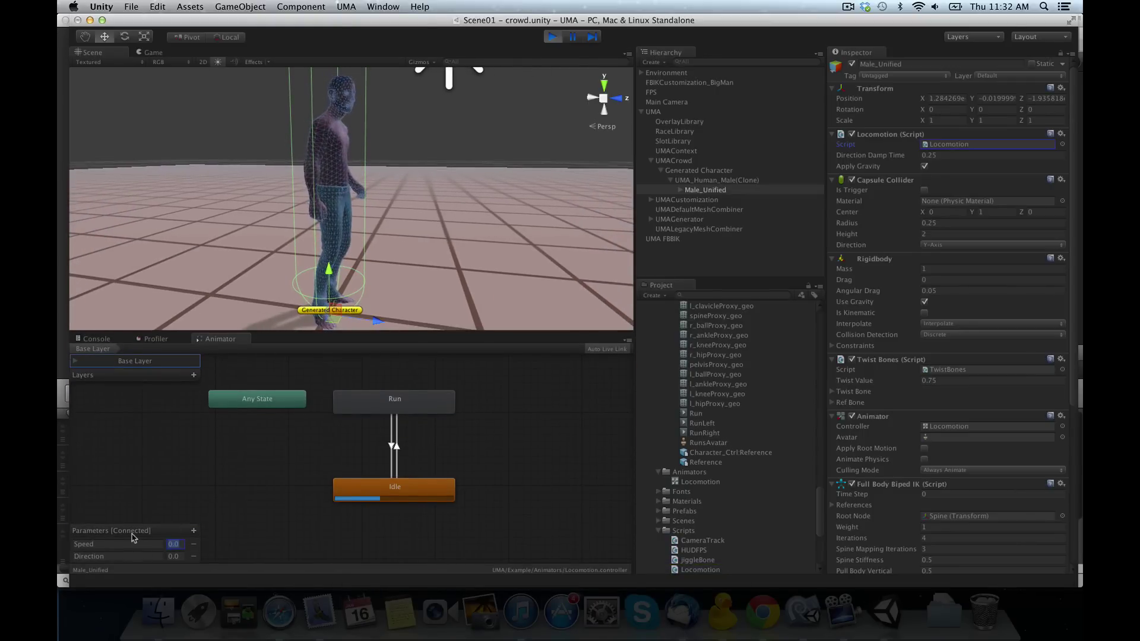
{"action": "type", "text": "1"}
{"action": "key", "text": "Return"}
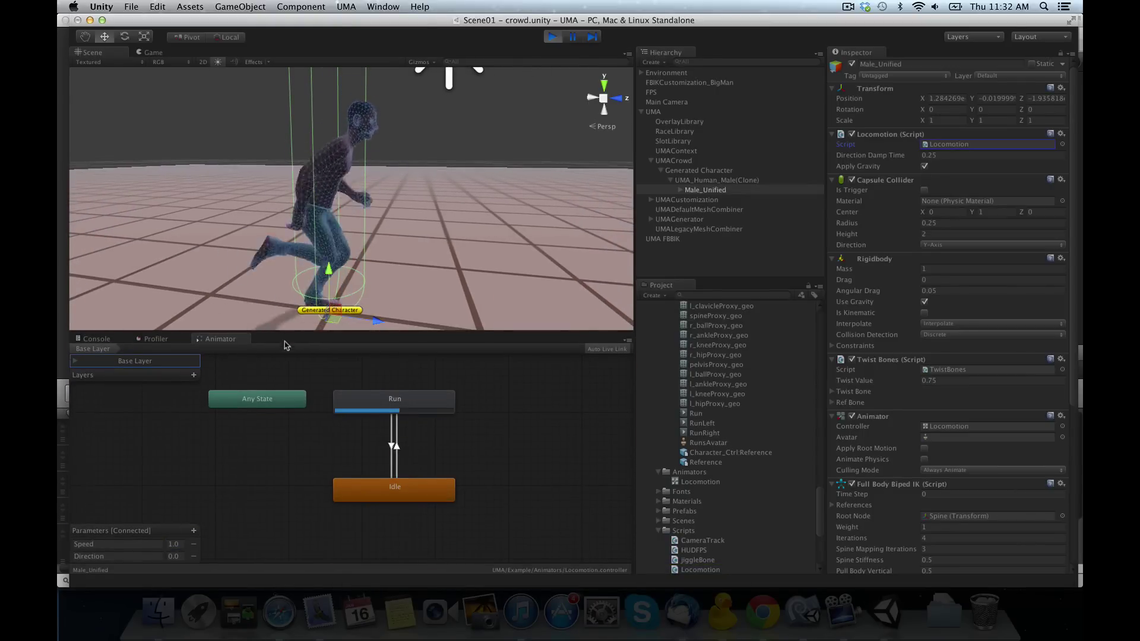
{"action": "left_click_drag", "start_coordinate": [284, 336], "coordinate": [284, 436]}
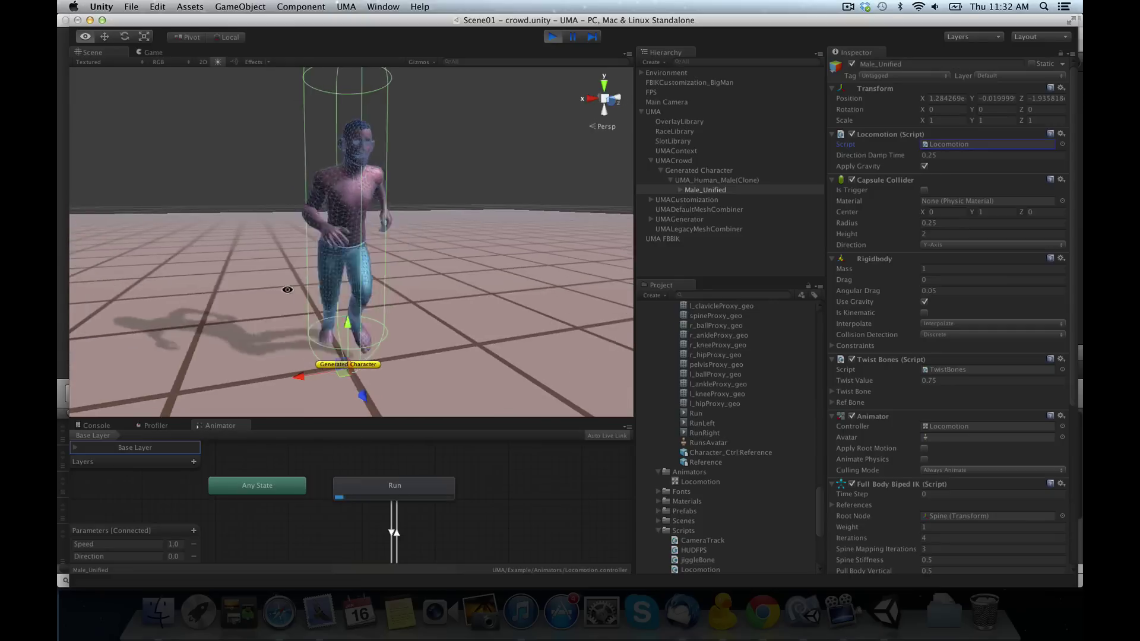
- Scrub UMA FBBIK's Left Hand Offset X outward while watching, then stop play mode
{"action": "left_click", "coordinate": [671, 239]}
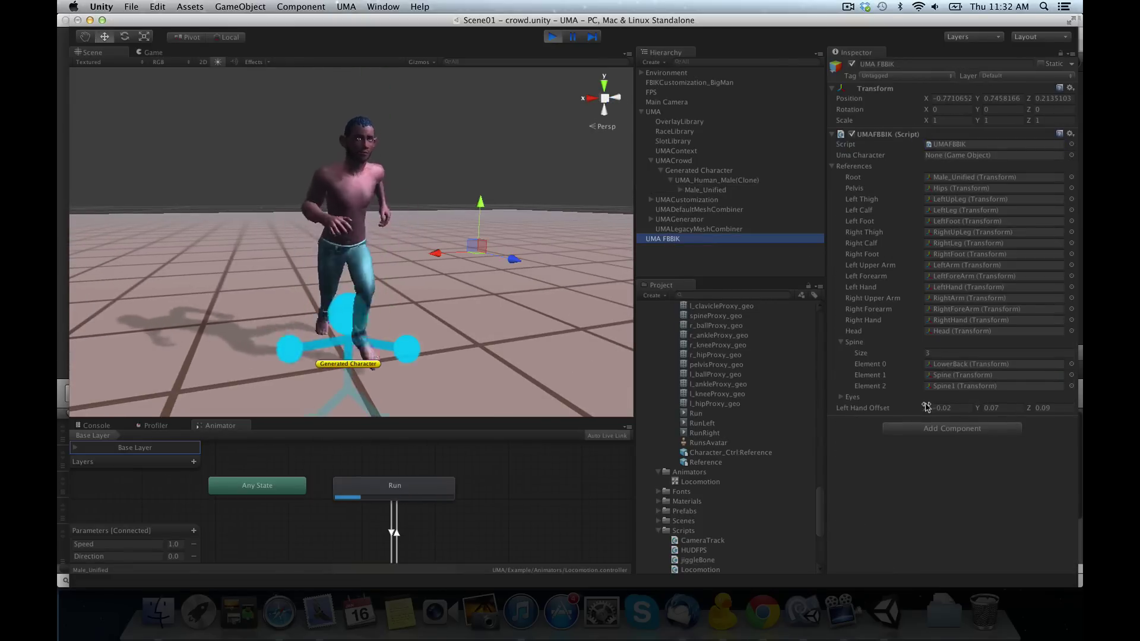
{"action": "left_click_drag", "start_coordinate": [483, 275], "coordinate": [499, 279], "text": "alt"}
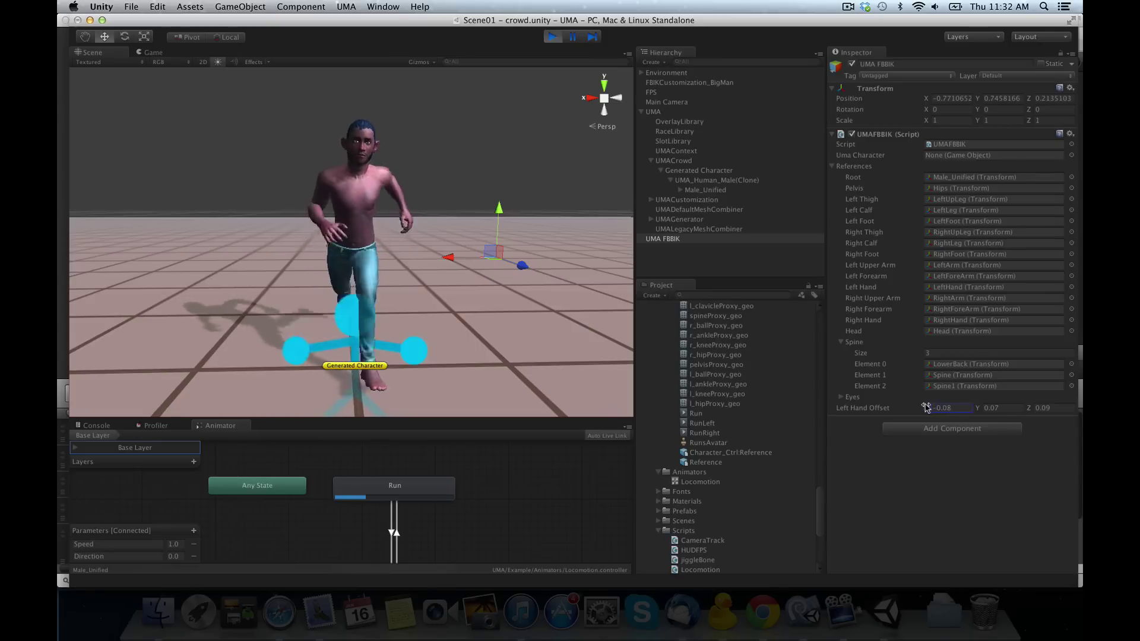
{"action": "left_click_drag", "start_coordinate": [931, 410], "coordinate": [905, 403]}
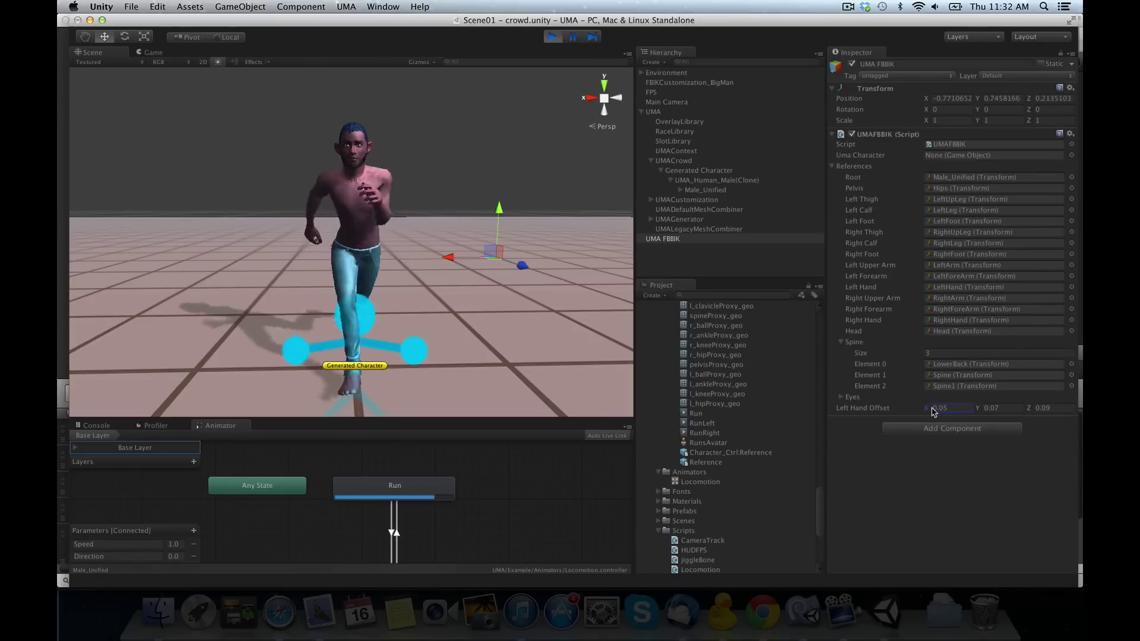
{"action": "left_click_drag", "start_coordinate": [416, 267], "coordinate": [505, 255], "text": "alt"}
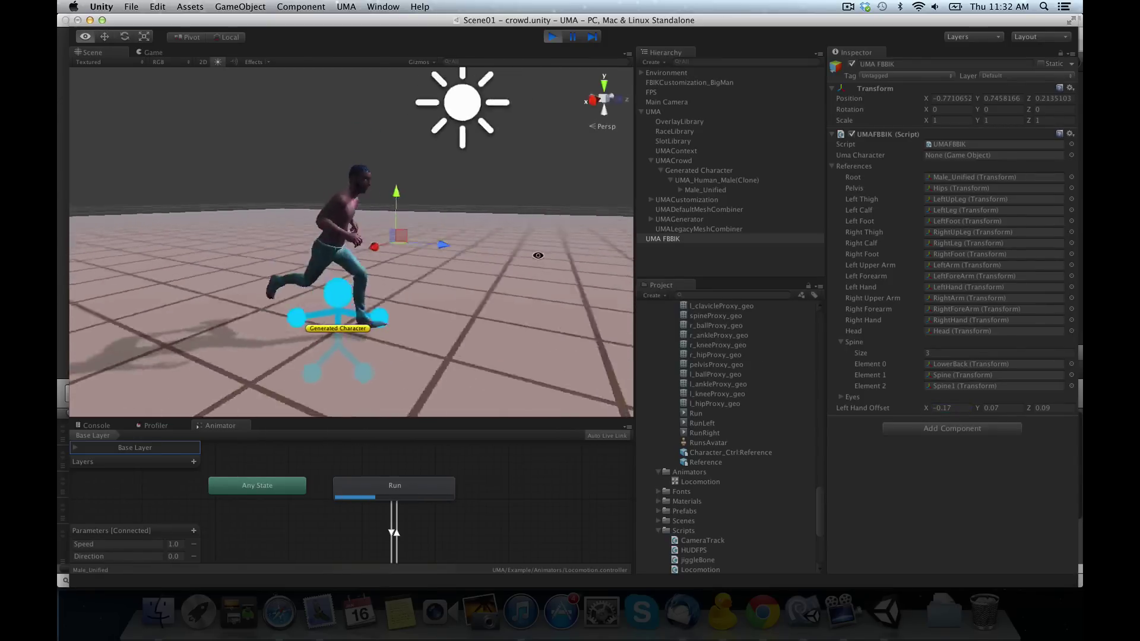
{"action": "left_click", "coordinate": [552, 38]}
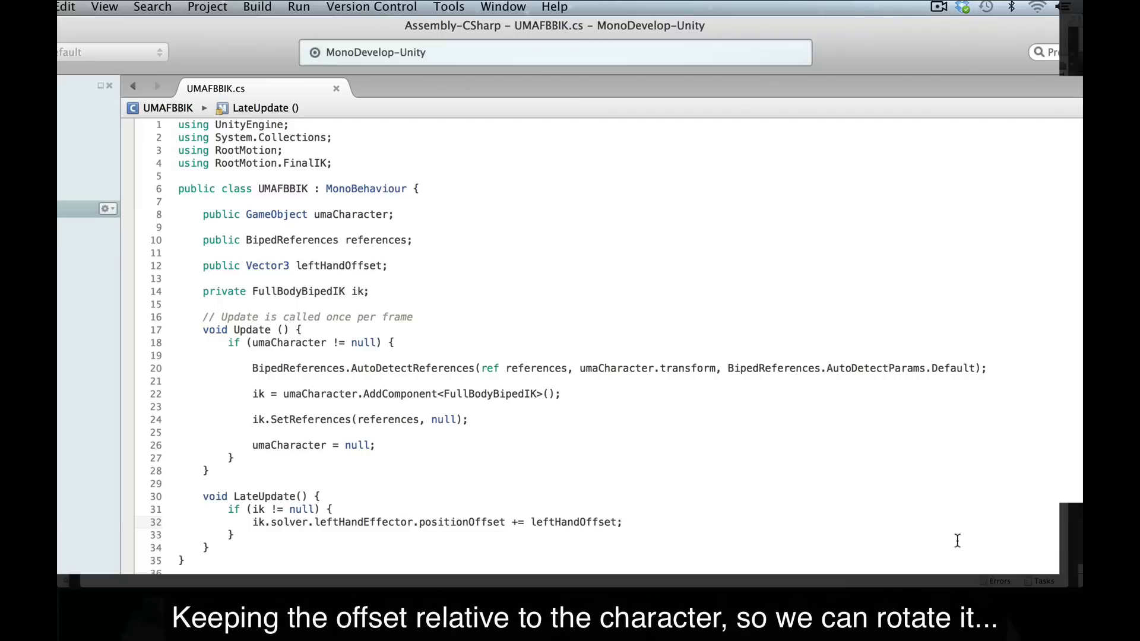
- Multiply leftHandOffset by ik.solver.GetRoot().rotation on line 32 and save
{"action": "type", "text": "ik.solver"}
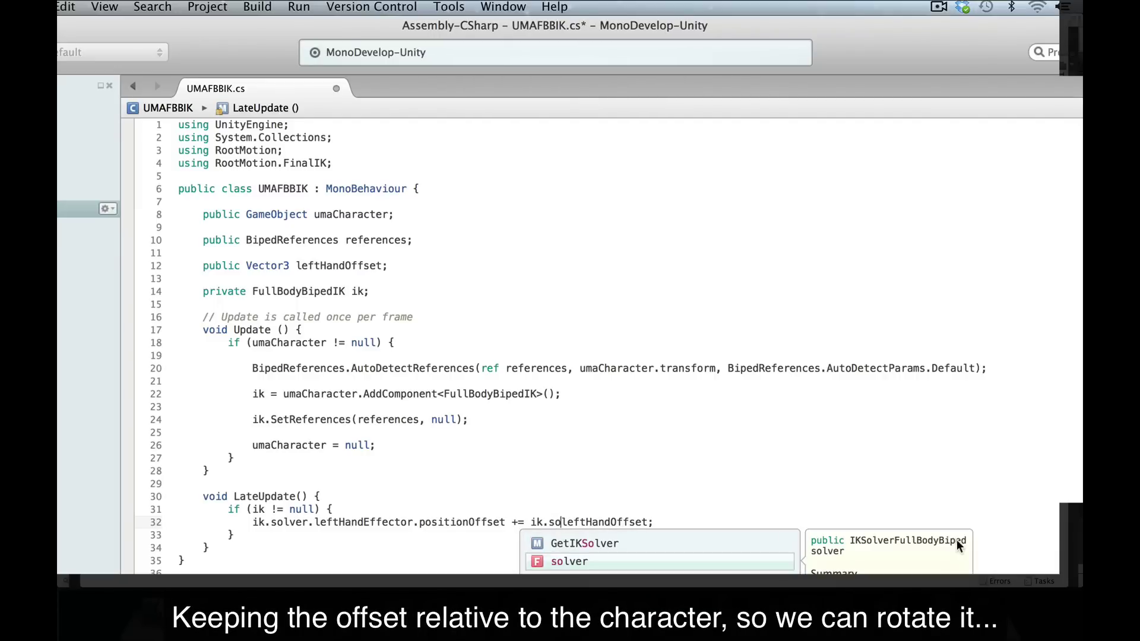
{"action": "type", "text": ".Get"}
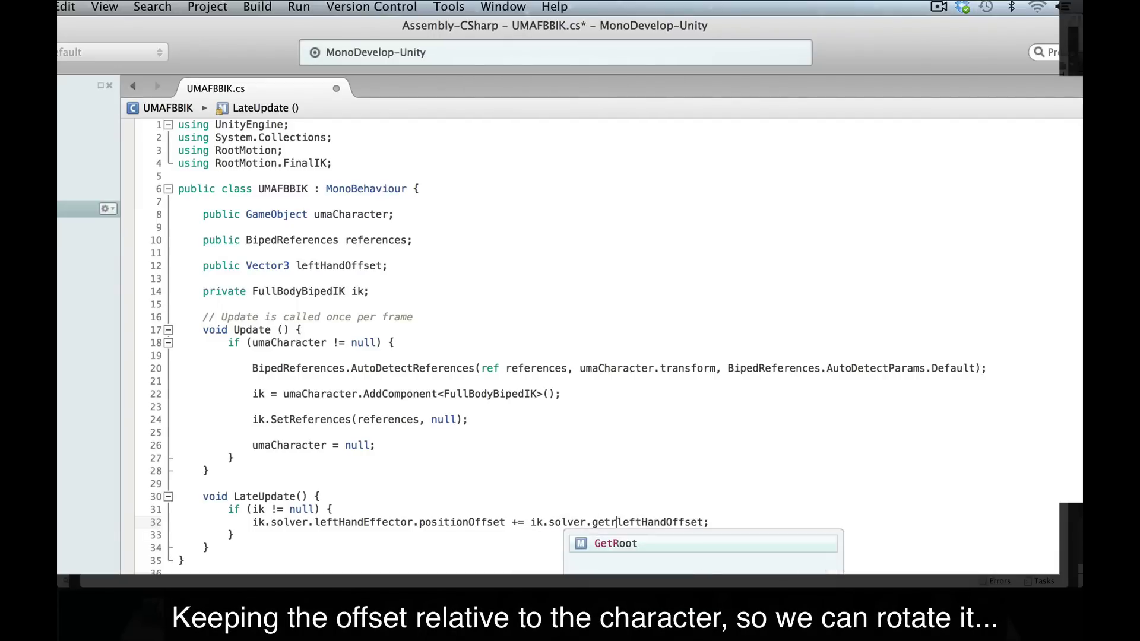
{"action": "key", "text": "Return"}
{"action": "type", "text": "()"}
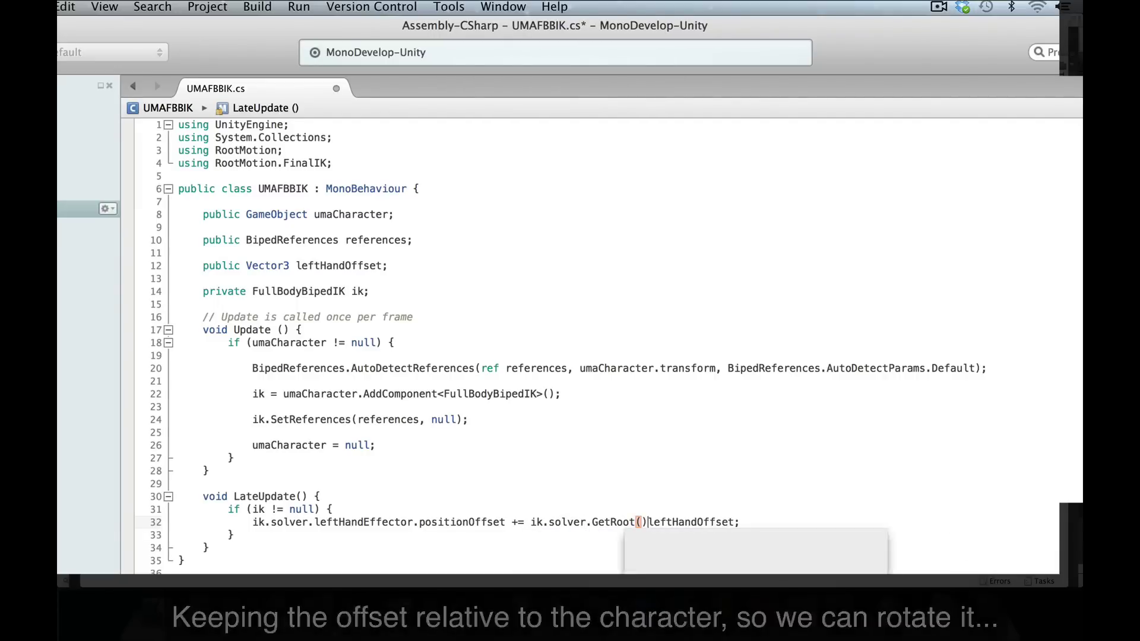
{"action": "type", "text": ".rota"}
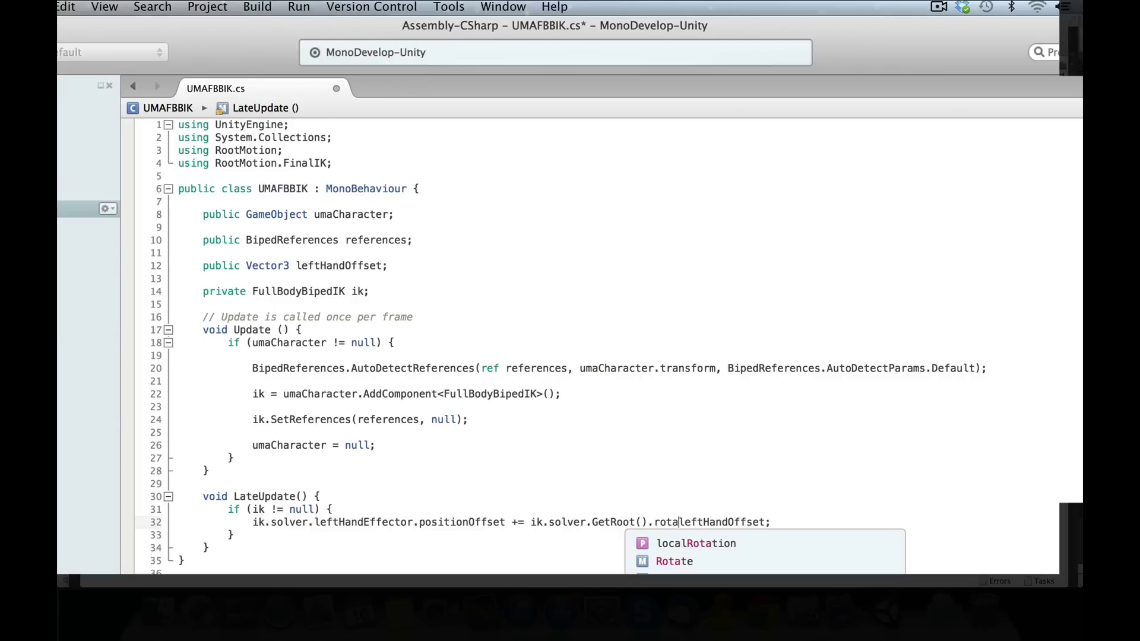
{"action": "key", "text": "Return"}
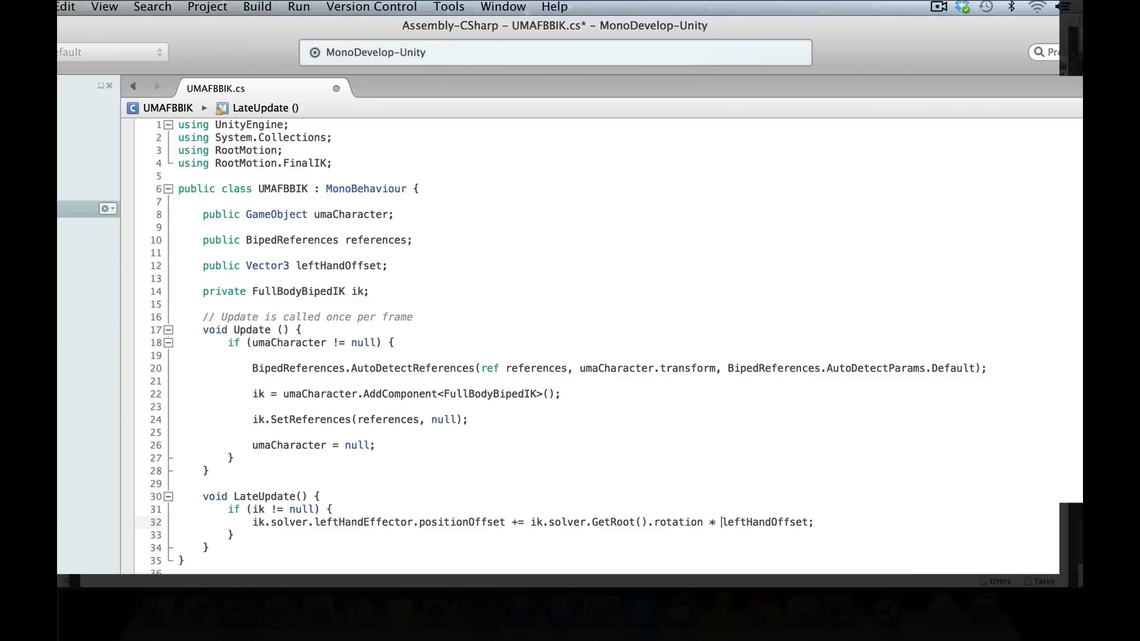
{"action": "key", "text": "super+s"}
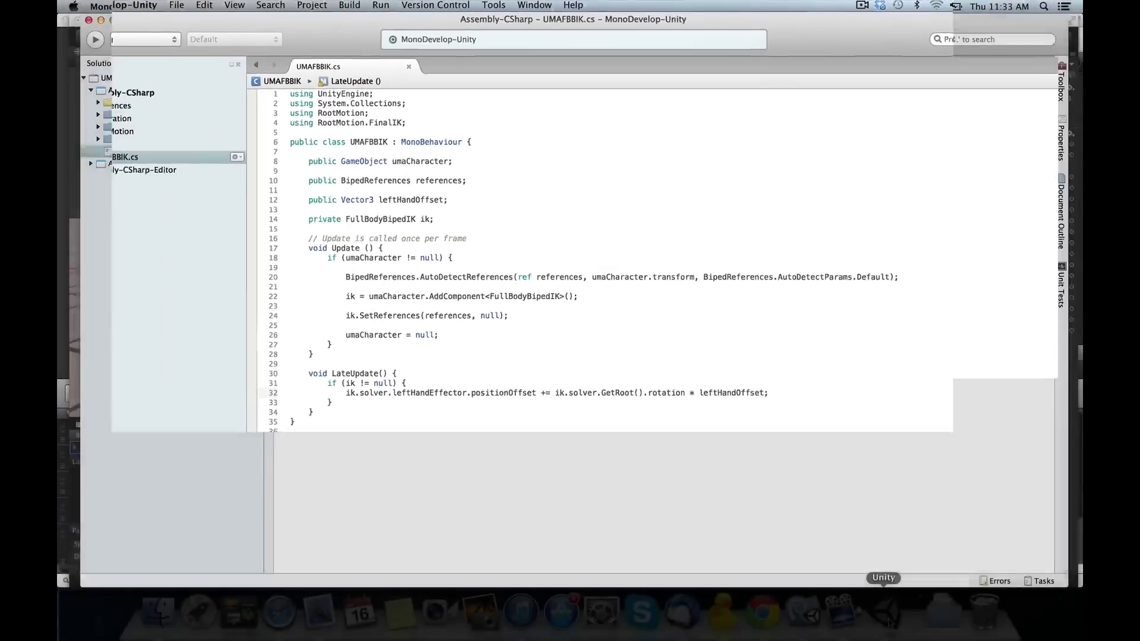
- Enter Play mode in Unity and assign Male_Unified as UMA FBBIK's Uma Character
{"action": "left_click", "coordinate": [889, 623]}
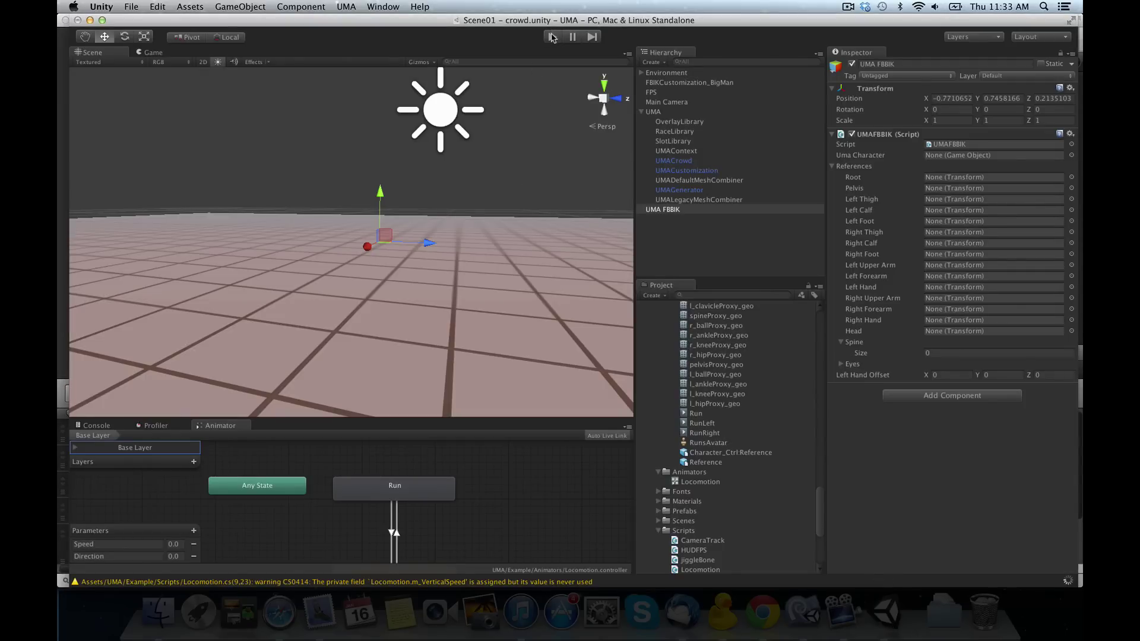
{"action": "left_click", "coordinate": [552, 36]}
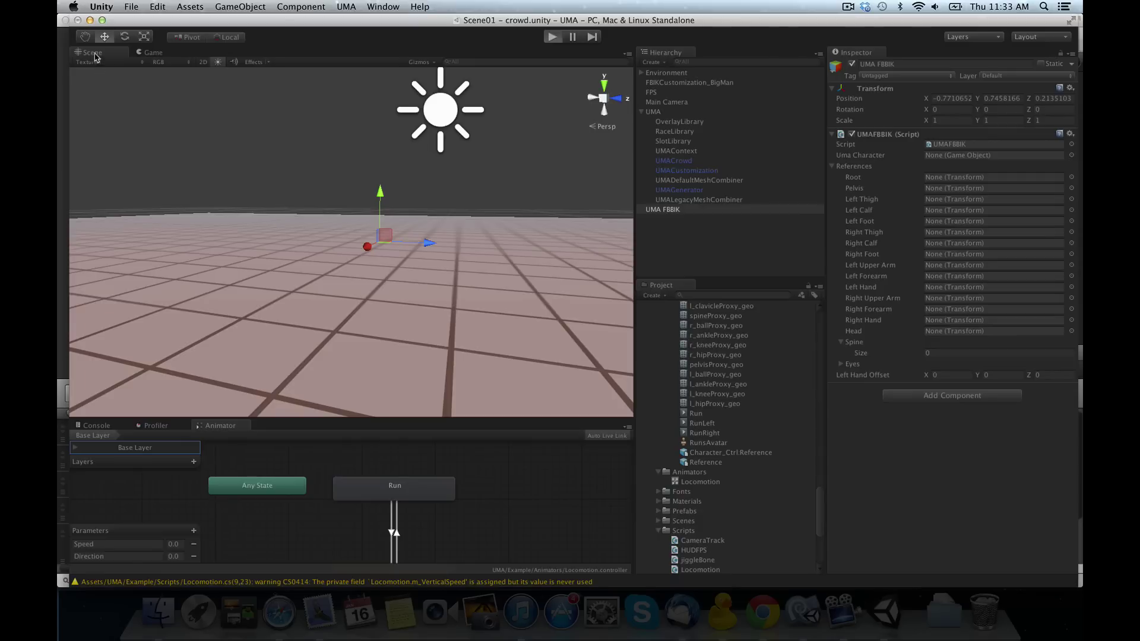
{"action": "left_click", "coordinate": [95, 56]}
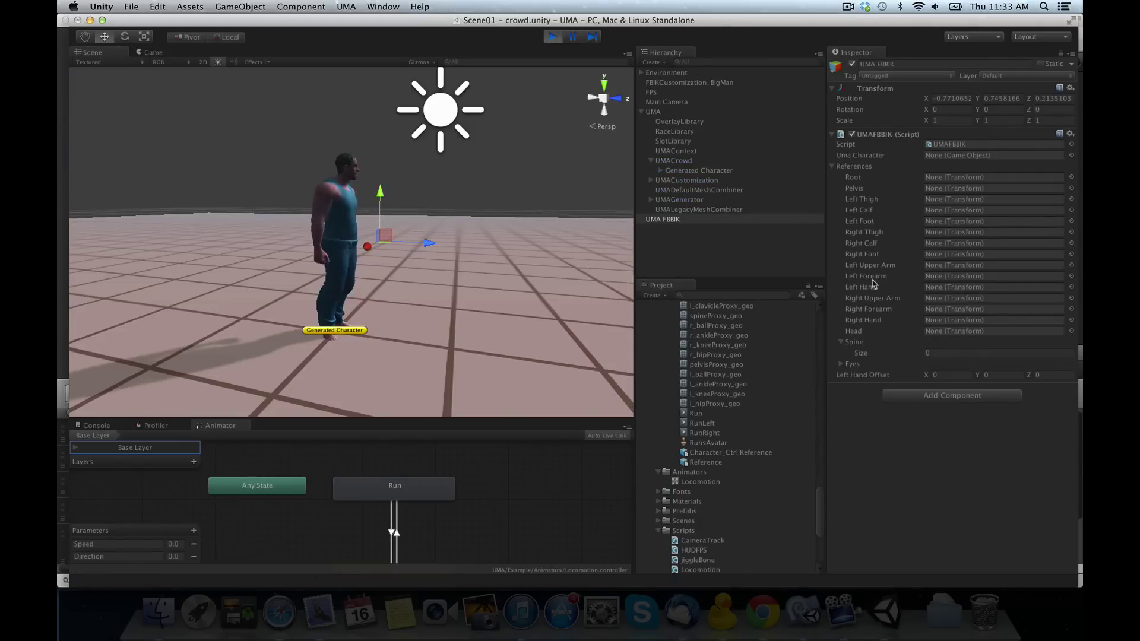
{"action": "left_click", "coordinate": [658, 171]}
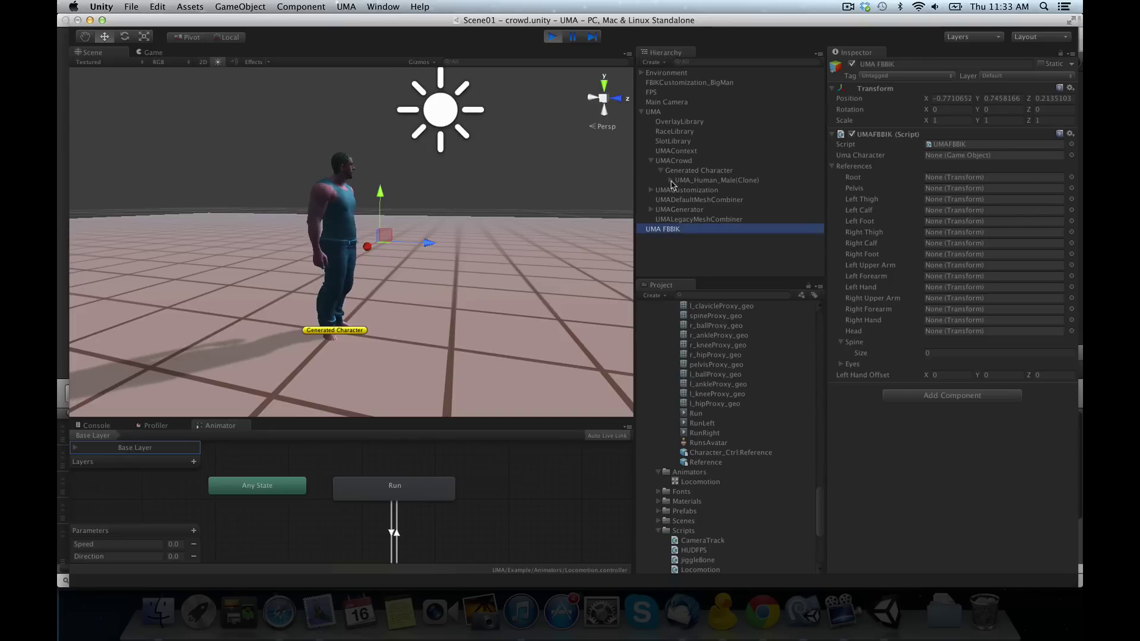
{"action": "left_click", "coordinate": [671, 180]}
{"action": "left_click_drag", "start_coordinate": [951, 187], "coordinate": [962, 156]}
{"action": "left_click_drag", "start_coordinate": [416, 297], "coordinate": [332, 311], "text": "alt"}
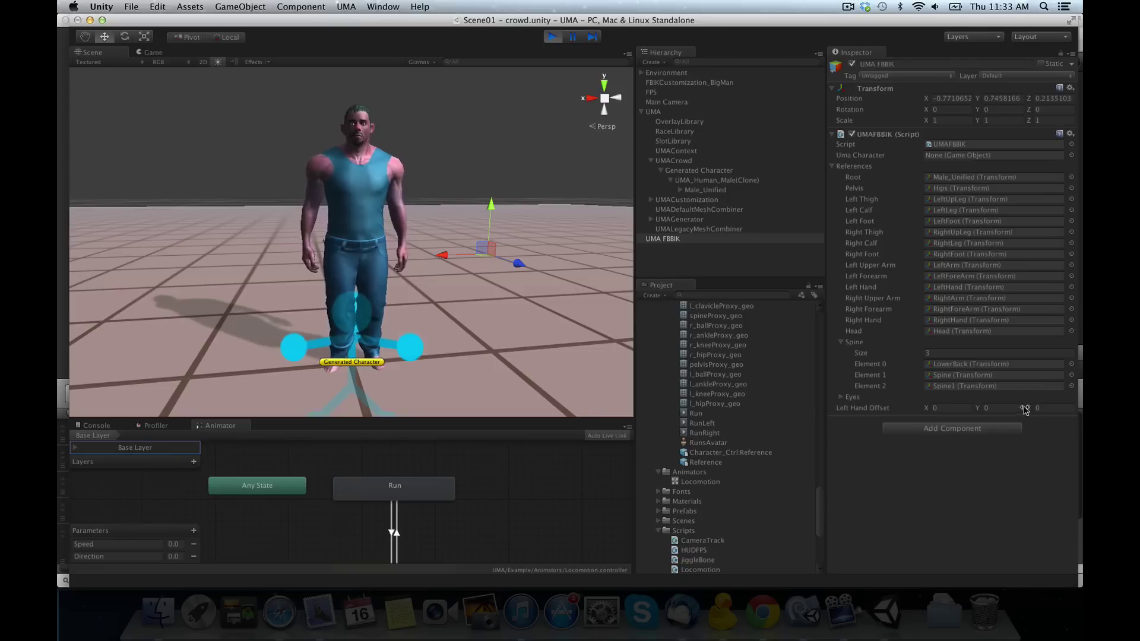
- Set Left Hand Offset X to -0.23 and rotate Generated Character to Y 33.08
{"action": "left_click", "coordinate": [949, 408]}
{"action": "type", "text": "-0.23"}
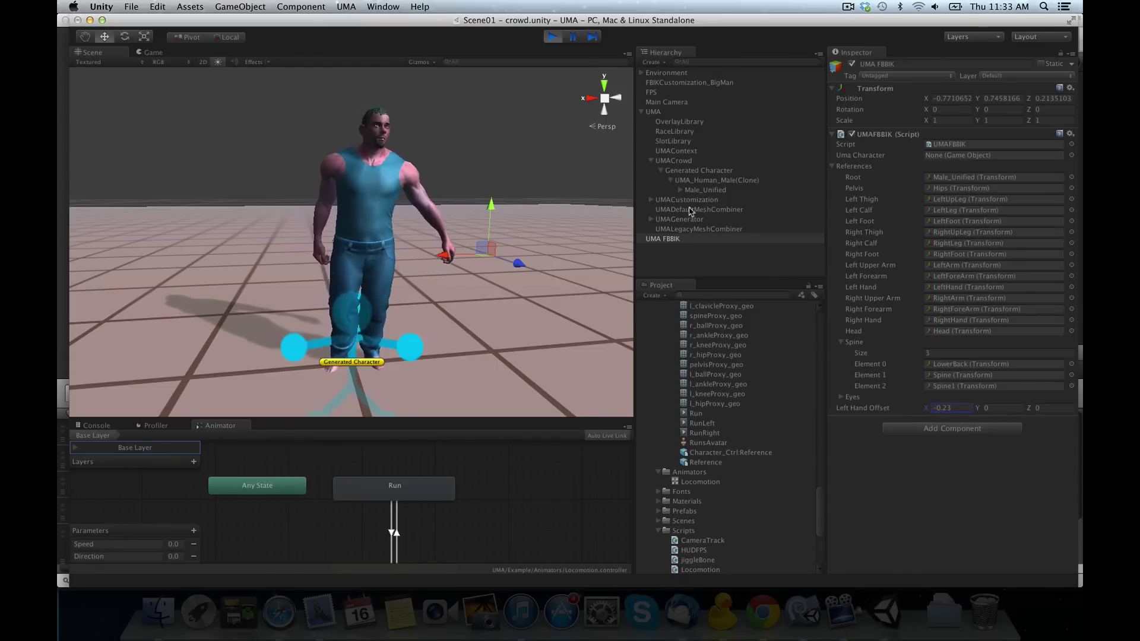
{"action": "left_click", "coordinate": [699, 170]}
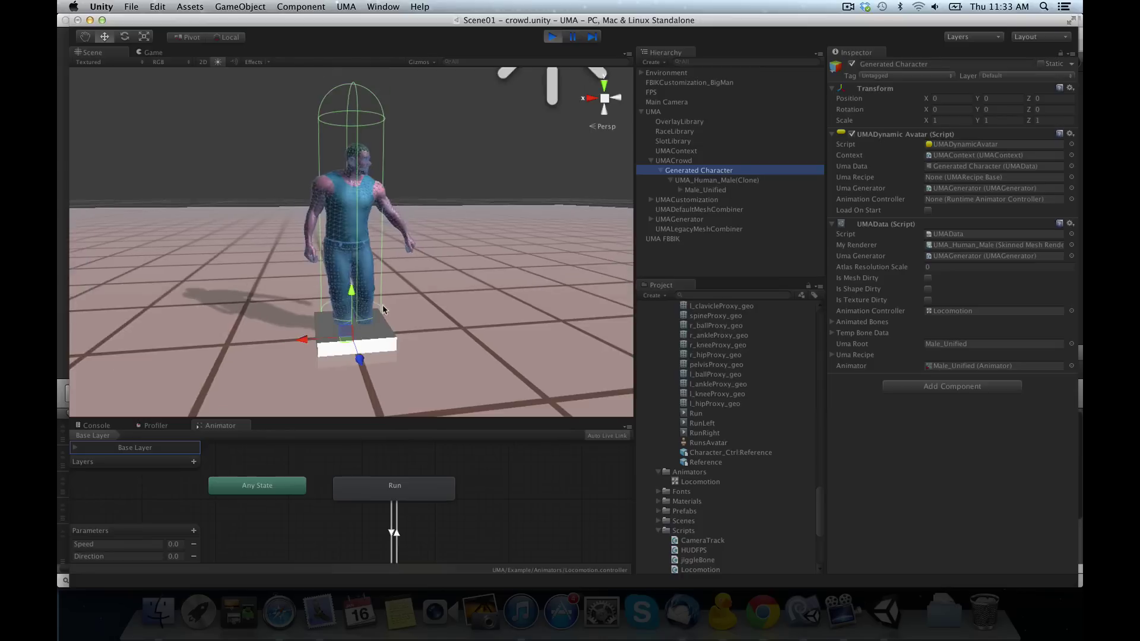
{"action": "key", "text": "e"}
{"action": "mouse_move", "coordinate": [358, 363]}
{"action": "left_mouse_down"}
{"action": "mouse_move", "coordinate": [82, 364]}
{"action": "mouse_move", "coordinate": [407, 373]}
{"action": "mouse_move", "coordinate": [437, 307]}
{"action": "left_mouse_up"}
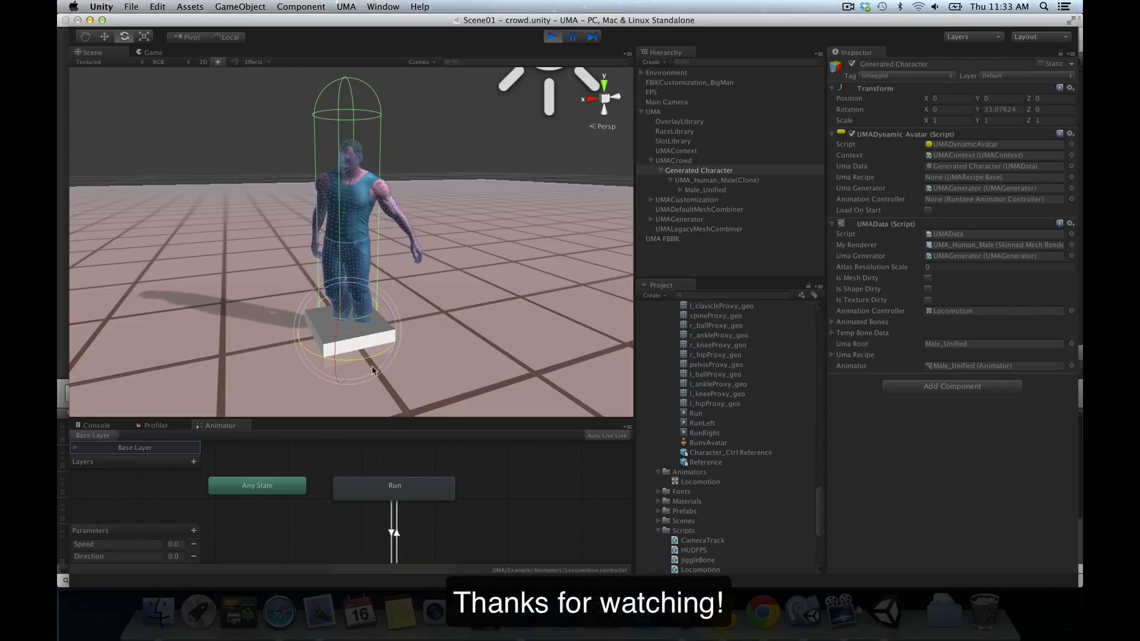